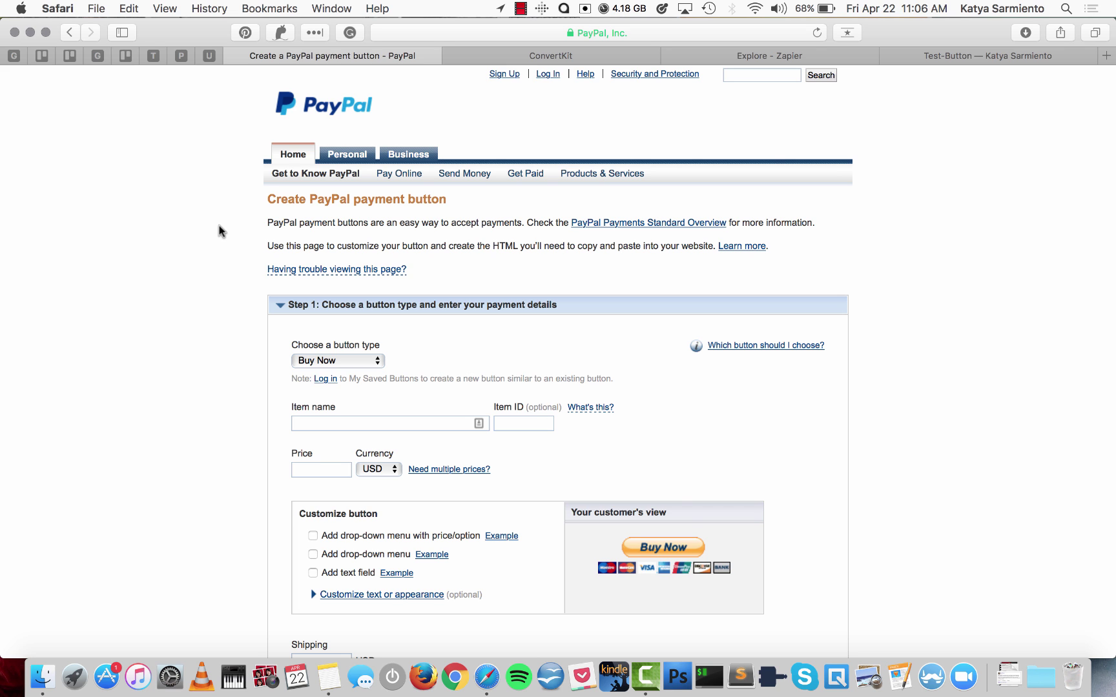
# Step: Try the Subscriptions and Automatic Billing button types, then keep Buy Now and go to Item name
pyautogui.scroll(-5, 219, 226)
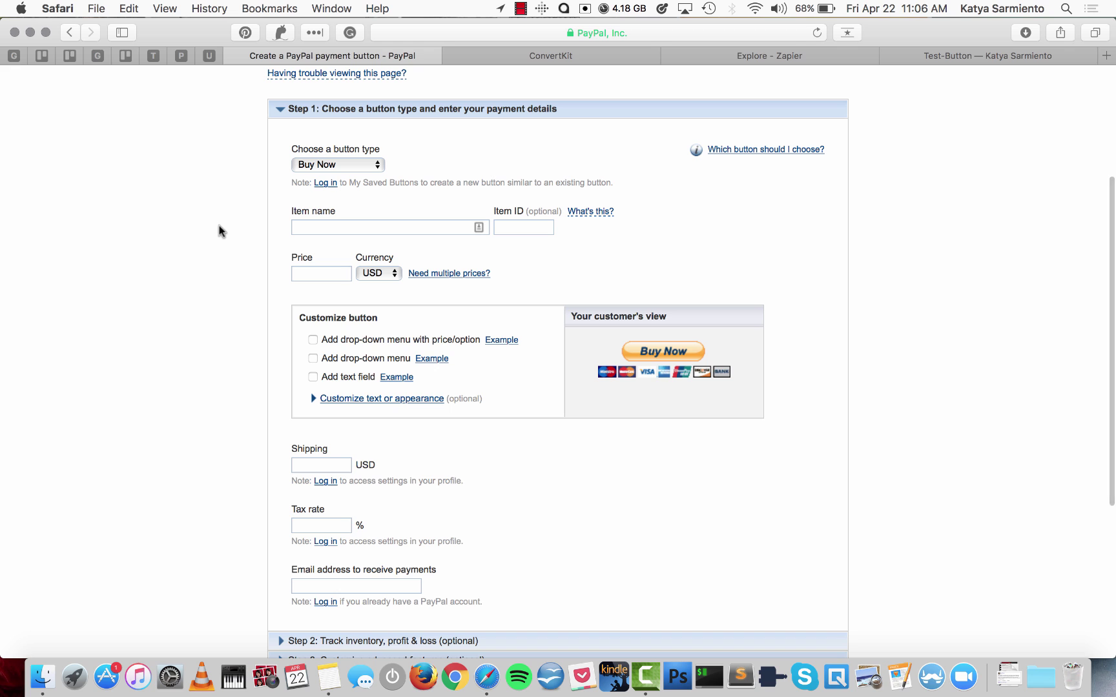
pyautogui.click(312, 167)
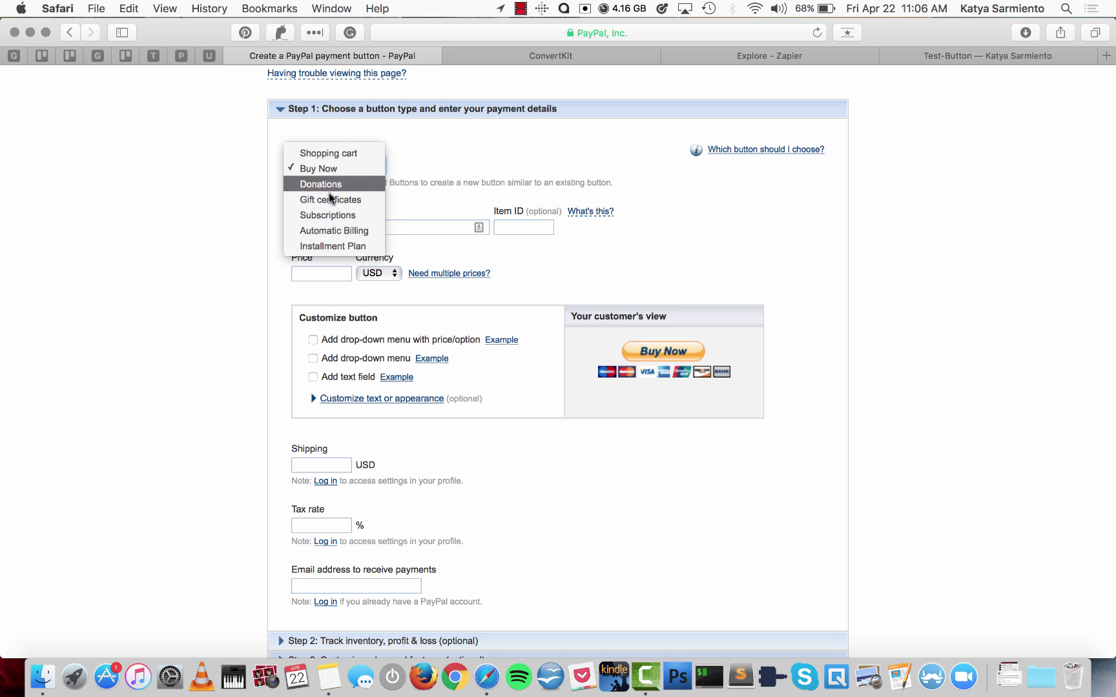
pyautogui.click(343, 215)
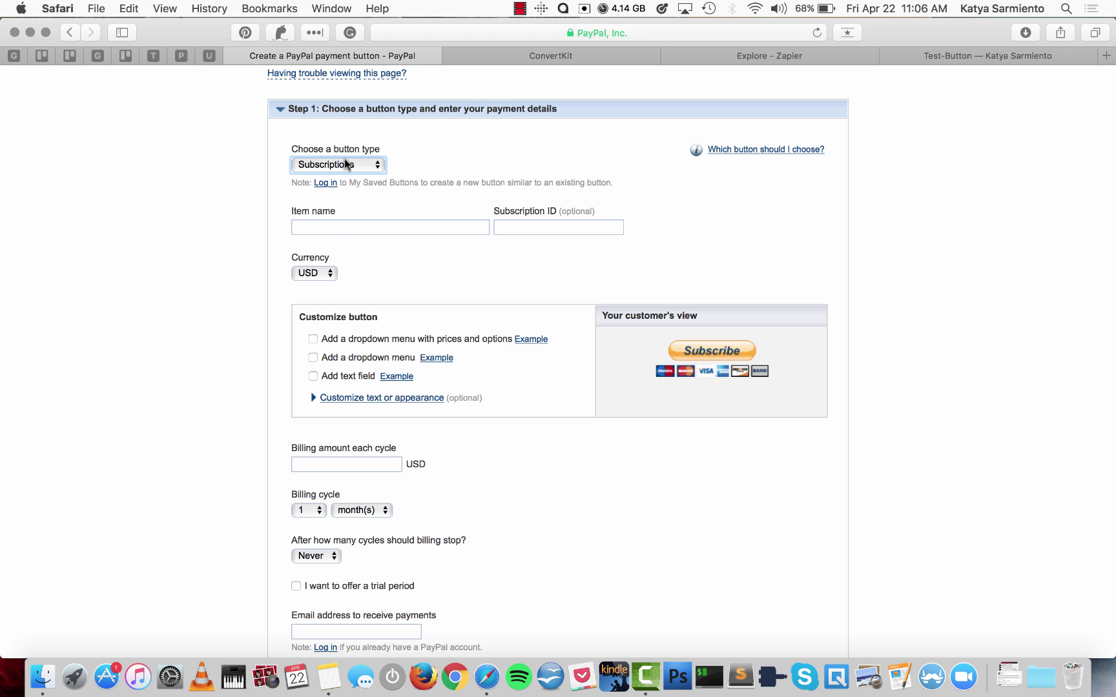
pyautogui.click(356, 168)
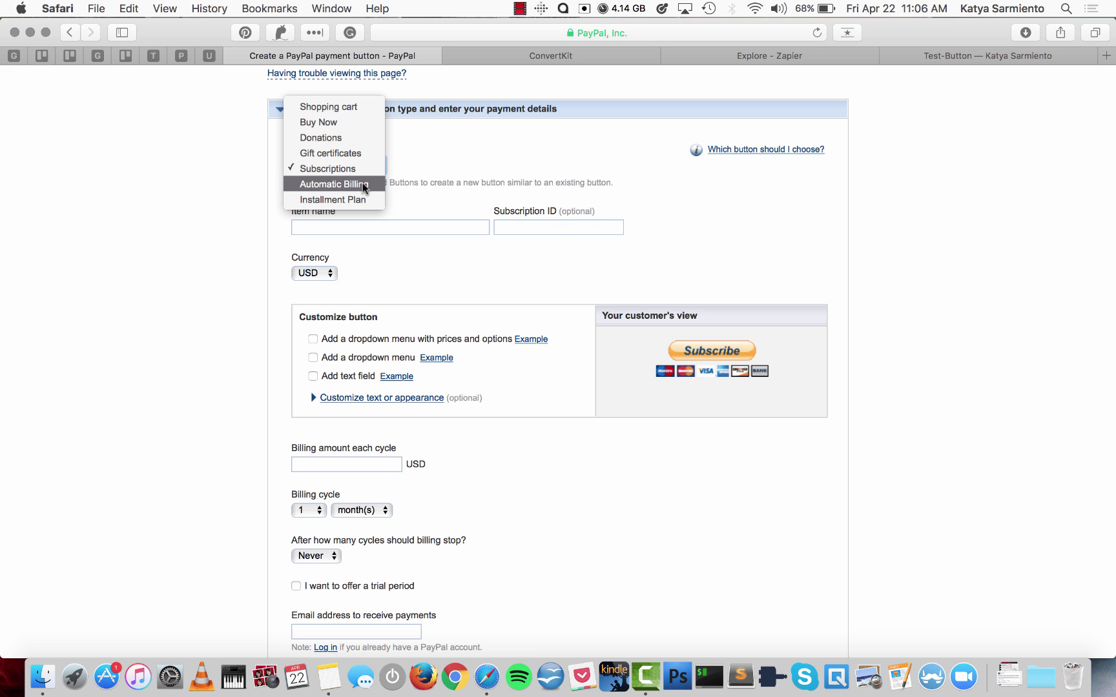
pyautogui.click(363, 186)
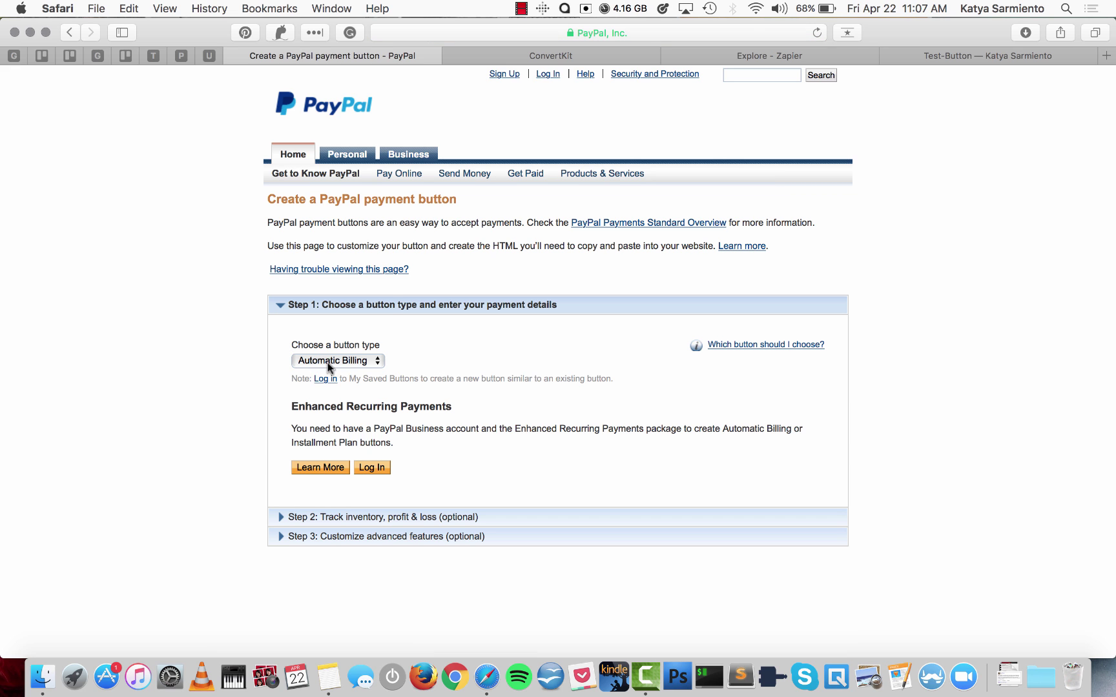
pyautogui.click(328, 363)
pyautogui.click(320, 302)
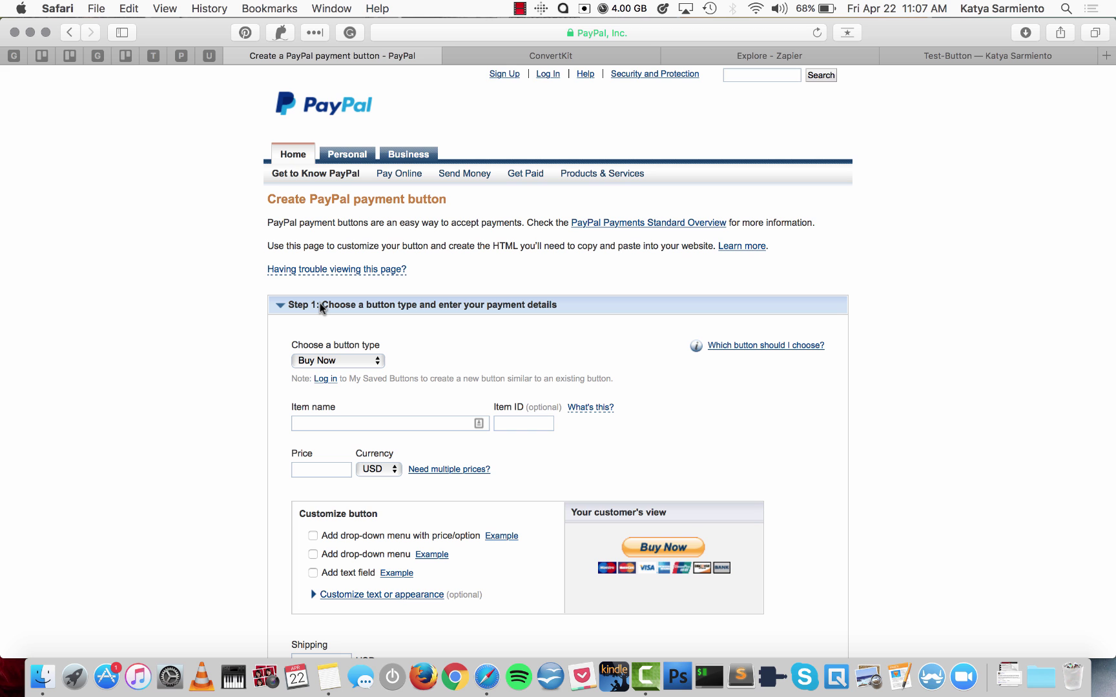
pyautogui.scroll(-4, 211, 363)
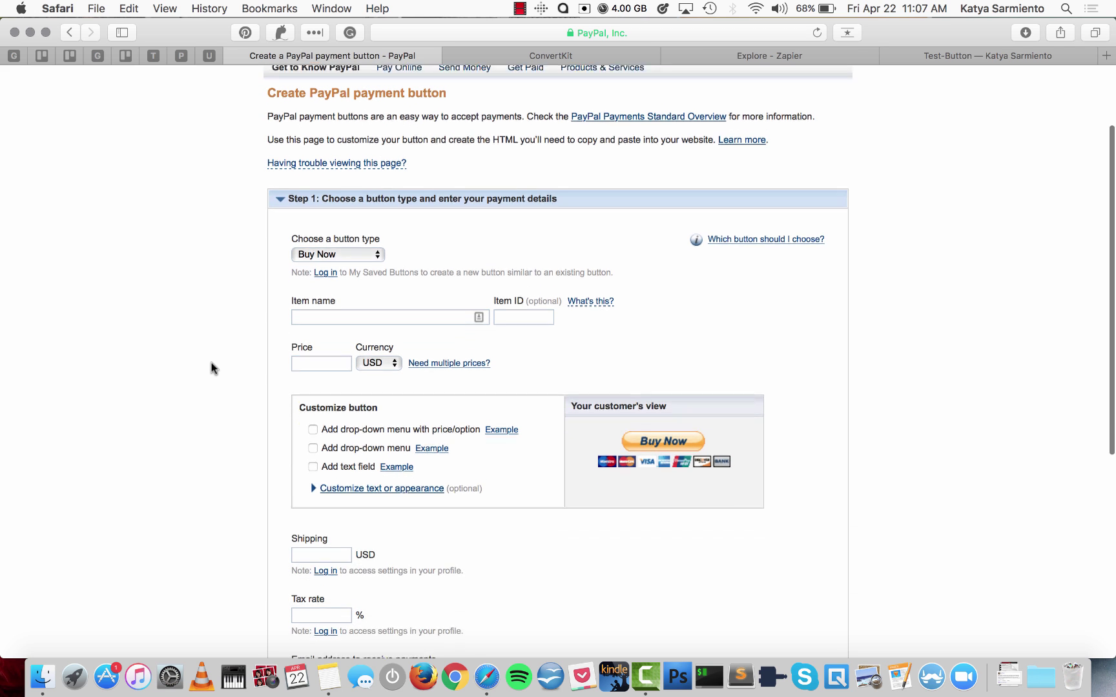
pyautogui.click(306, 306)
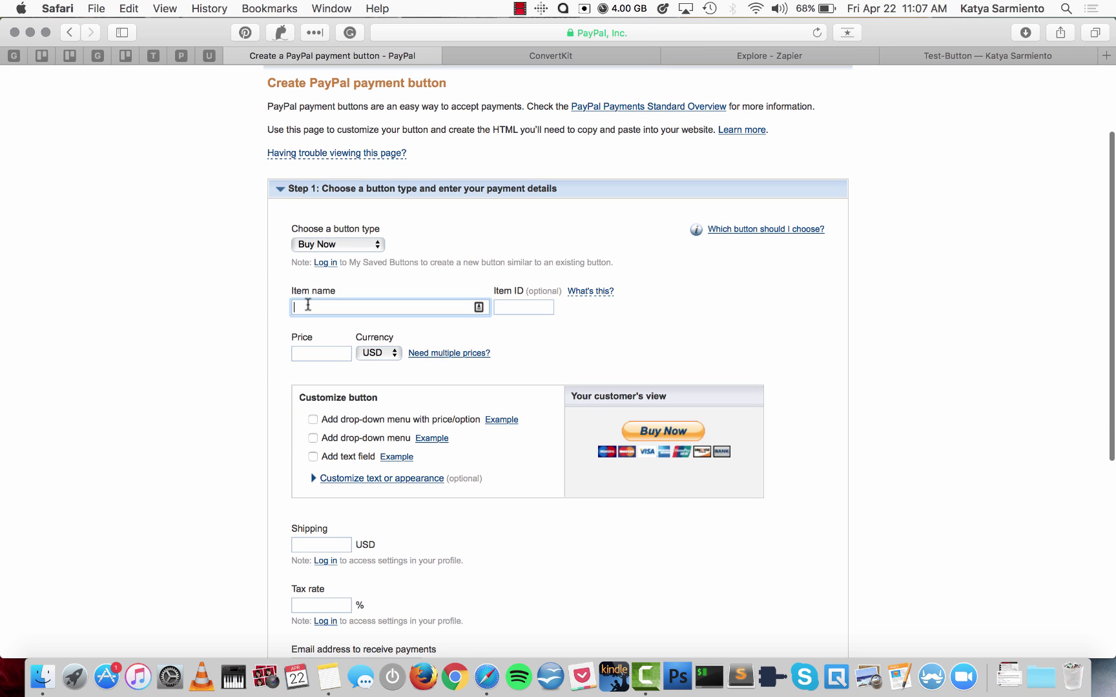
# Step: Open the My Epic System sequence and review its first email, Free Trello Template + Checklist
pyautogui.click(532, 60)
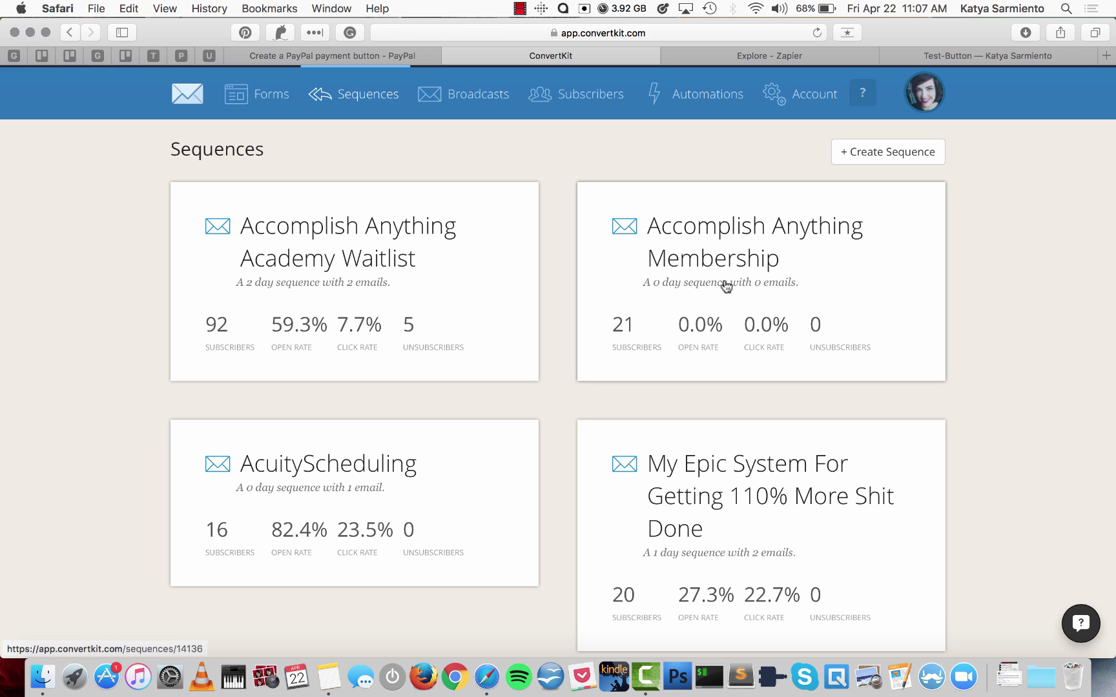
pyautogui.click(747, 489)
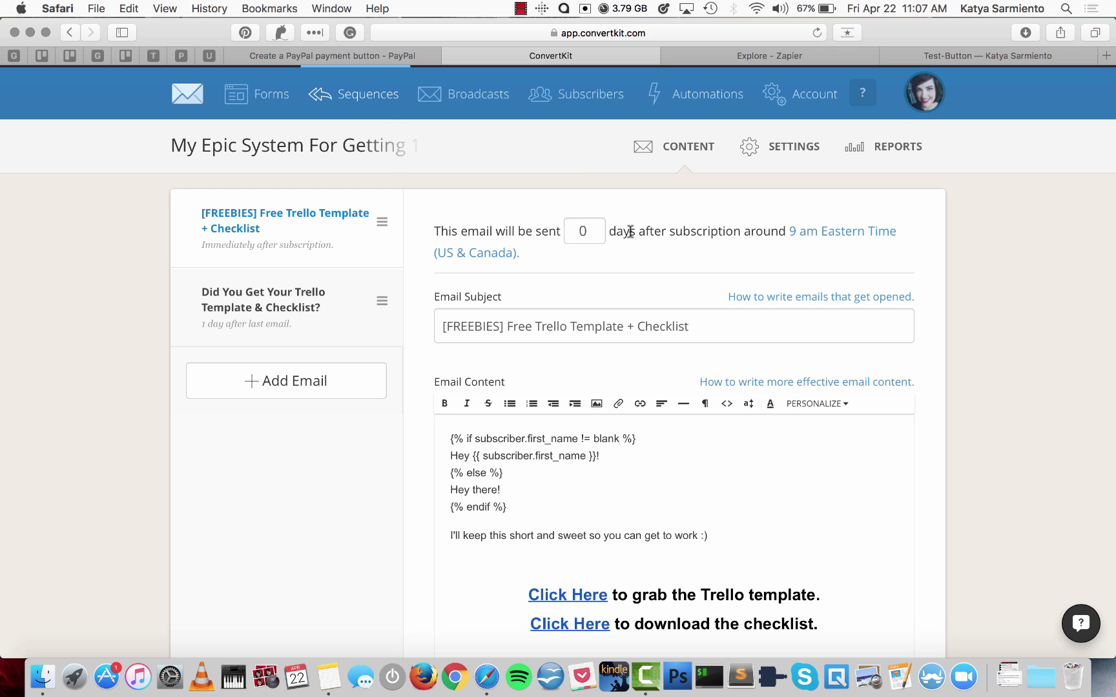
pyautogui.scroll(-5, 630, 233)
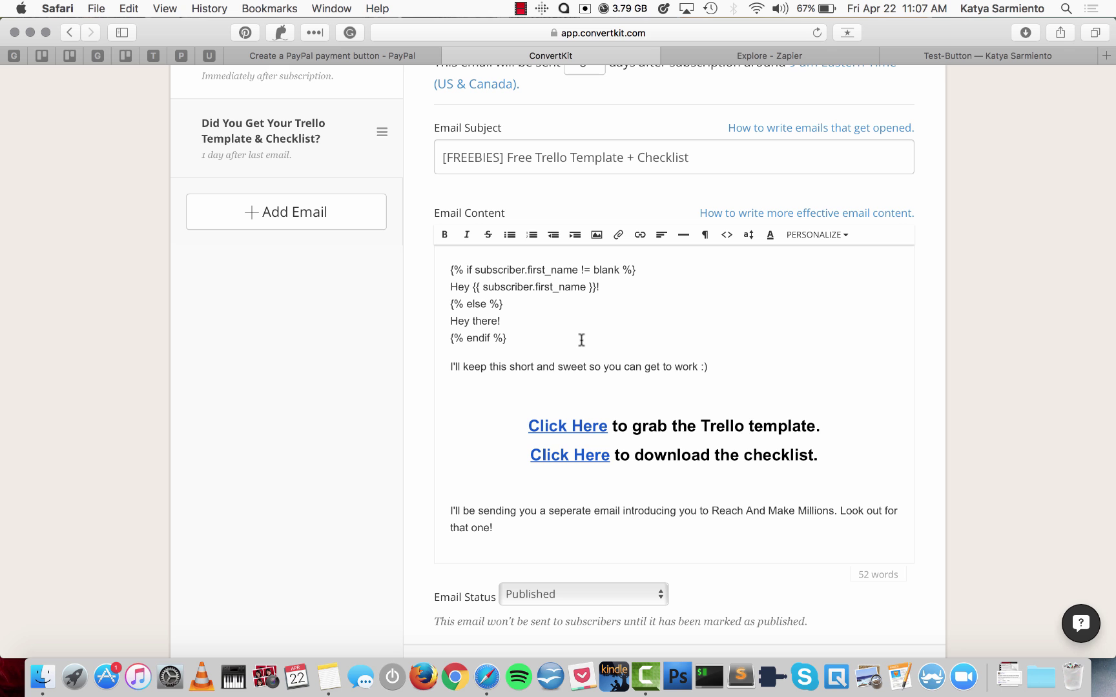
pyautogui.scroll(5, 463, 349)
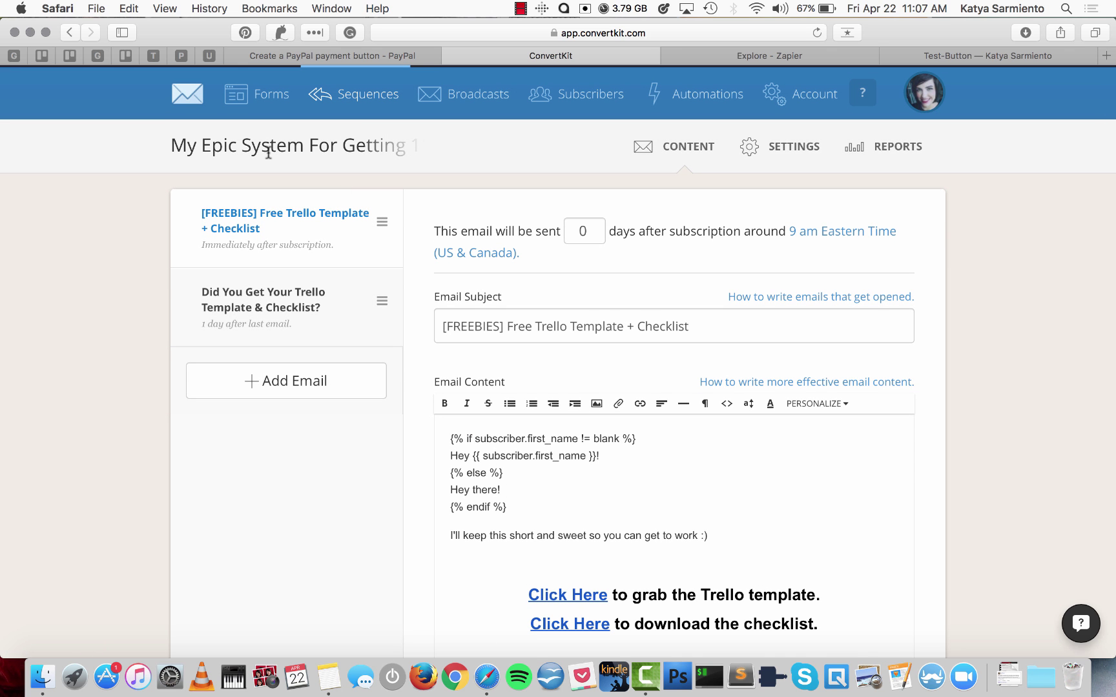
# Step: Enter item name 'Epic System For Getting More Shite Done' and price 100.00 USD
pyautogui.click(352, 55)
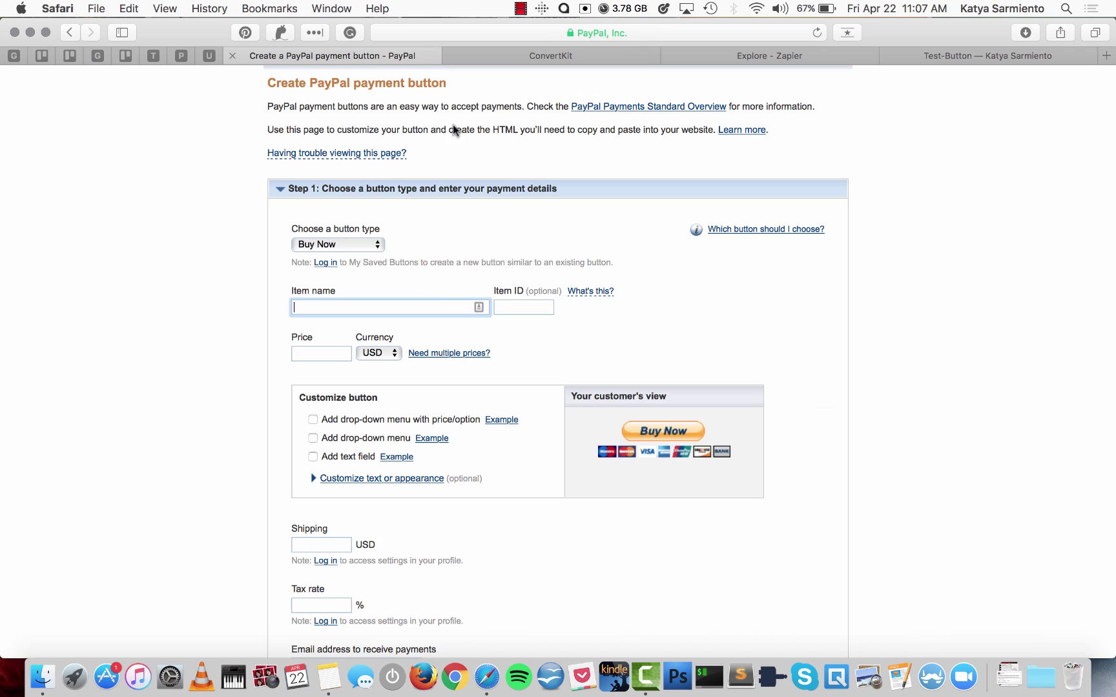
pyautogui.write('Epic System Fo')
pyautogui.write('r')
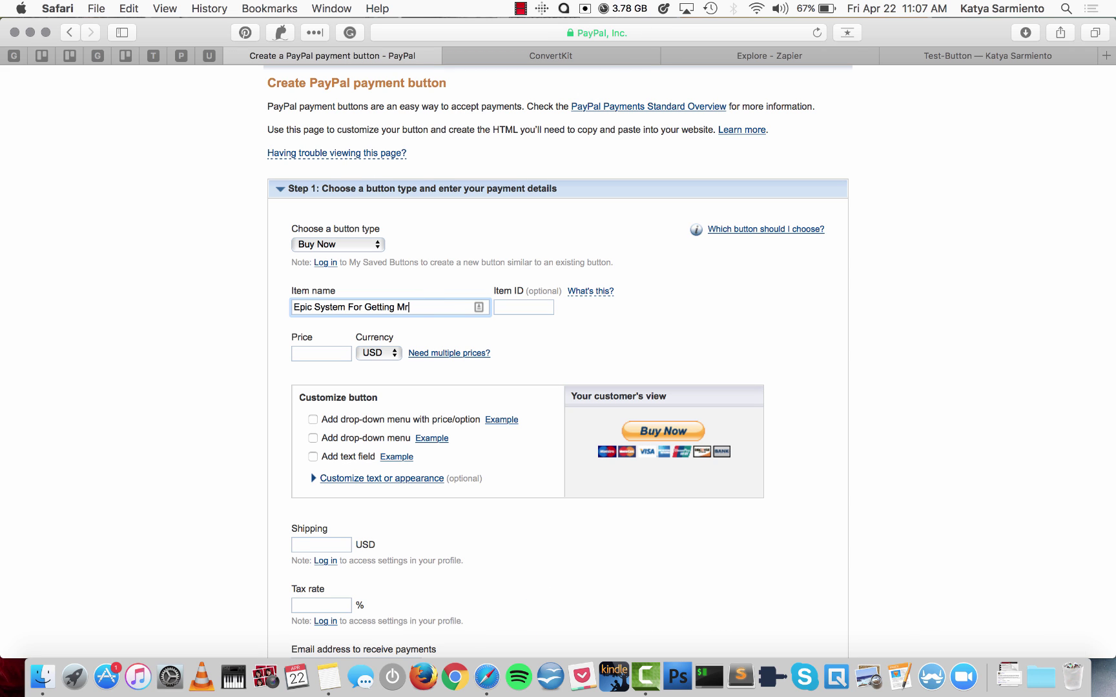
pyautogui.write(' Getting More shi')
pyautogui.press('BackSpace')
pyautogui.press('BackSpace')
pyautogui.press('BackSpace')
pyautogui.write('Shite Done')
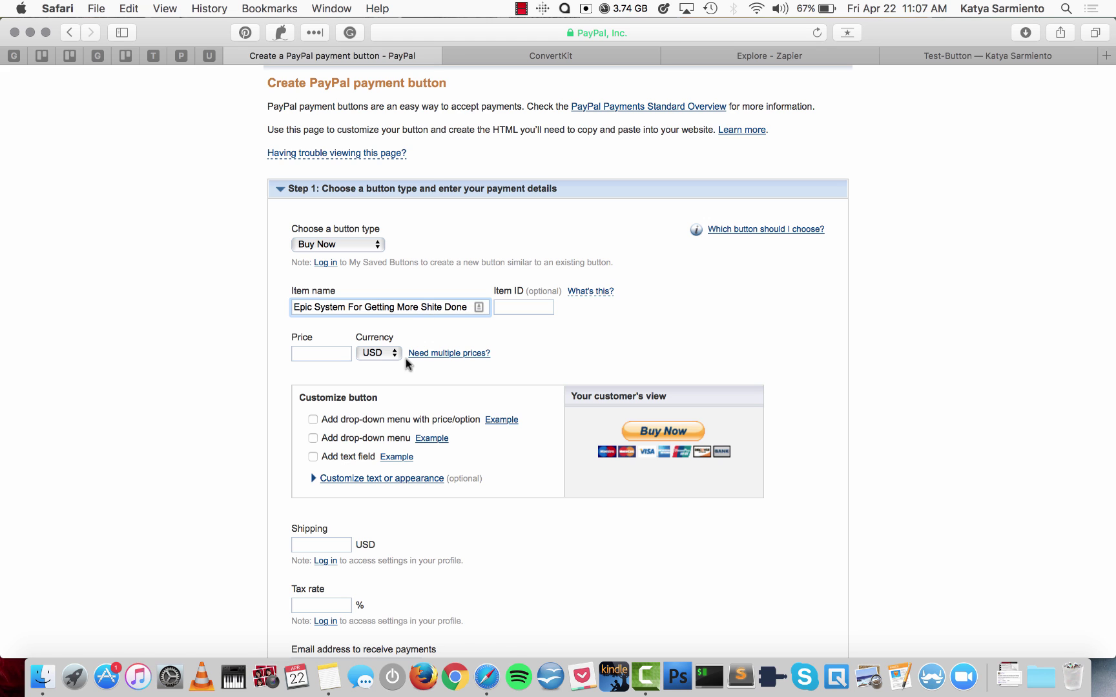
pyautogui.click(319, 354)
pyautogui.write('100.00')
pyautogui.click(197, 332)
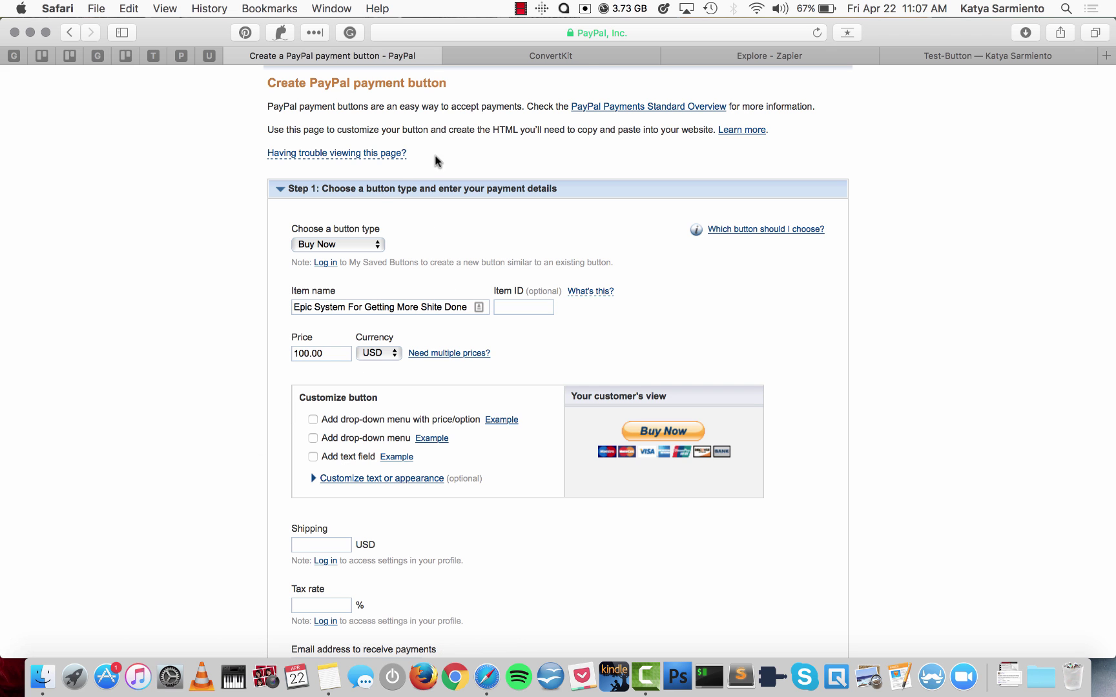
# Step: Look over the first email, then open the second email 'Did You Get Your Trello Template & Checklist?'
pyautogui.click(560, 56)
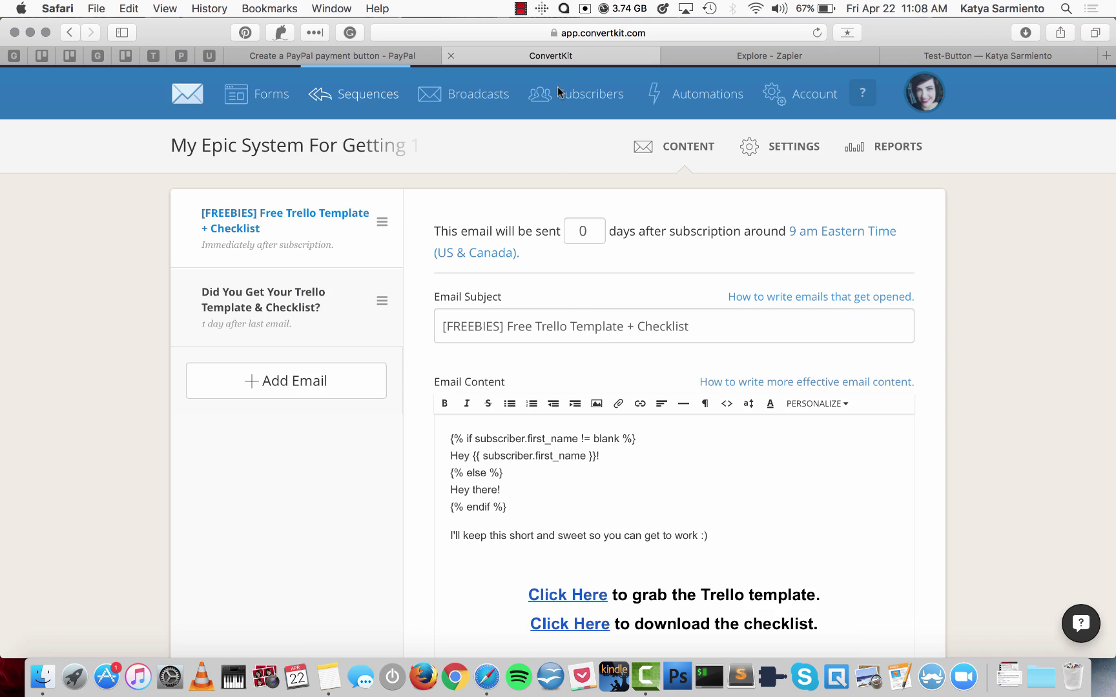
pyautogui.scroll(-5, 677, 289)
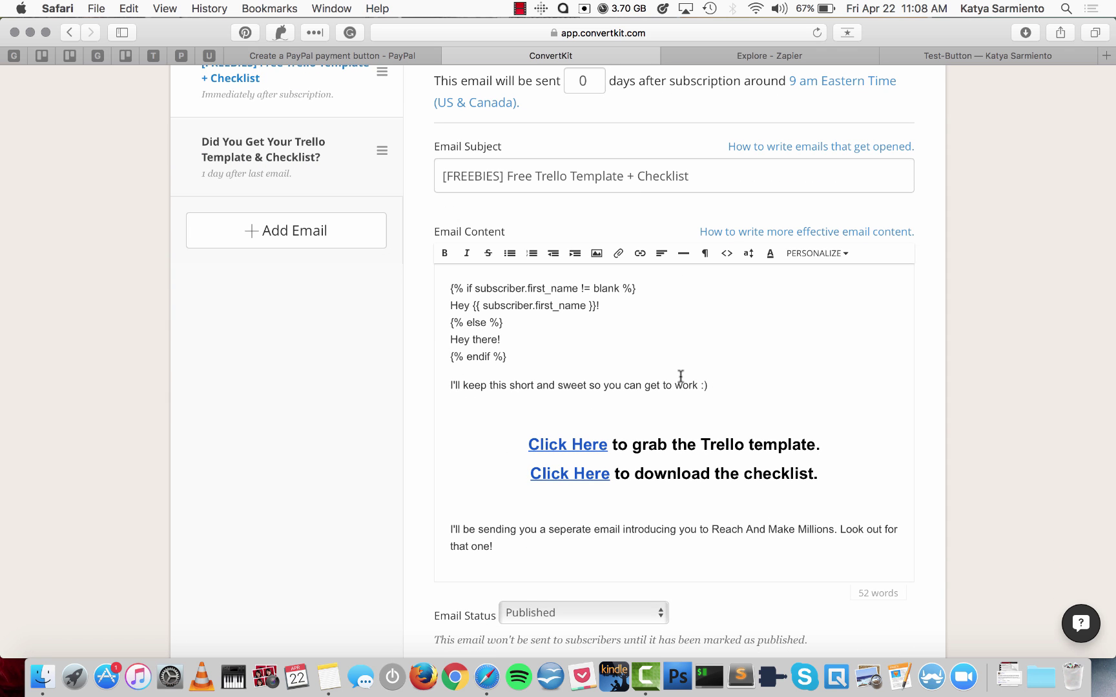
pyautogui.scroll(5, 546, 353)
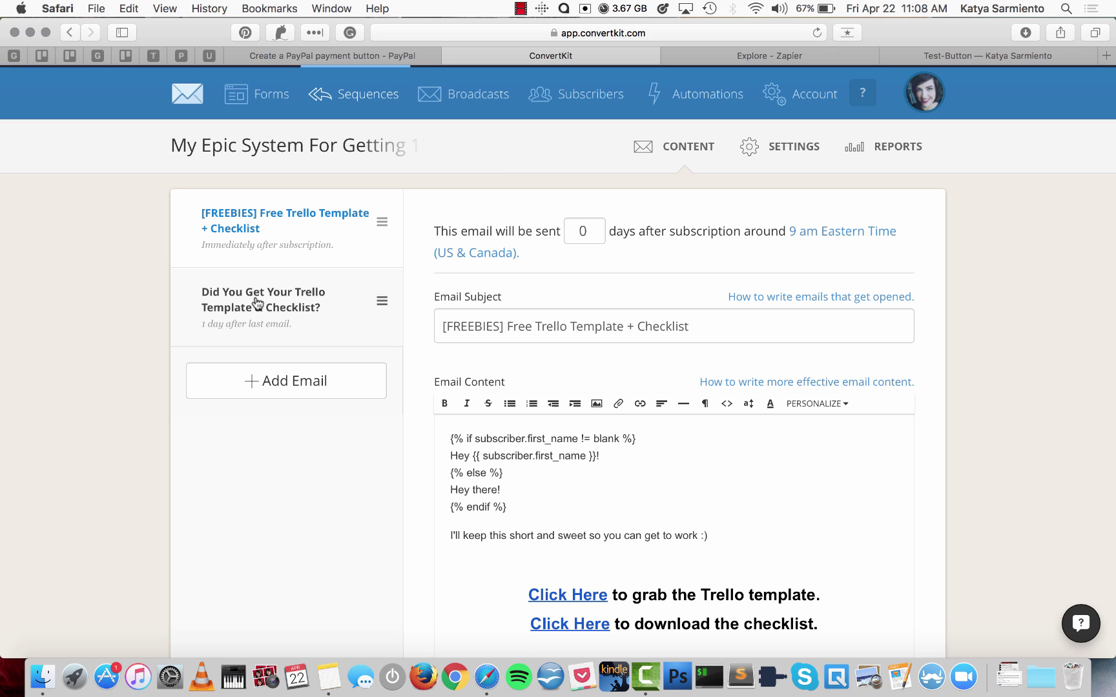
pyautogui.click(339, 55)
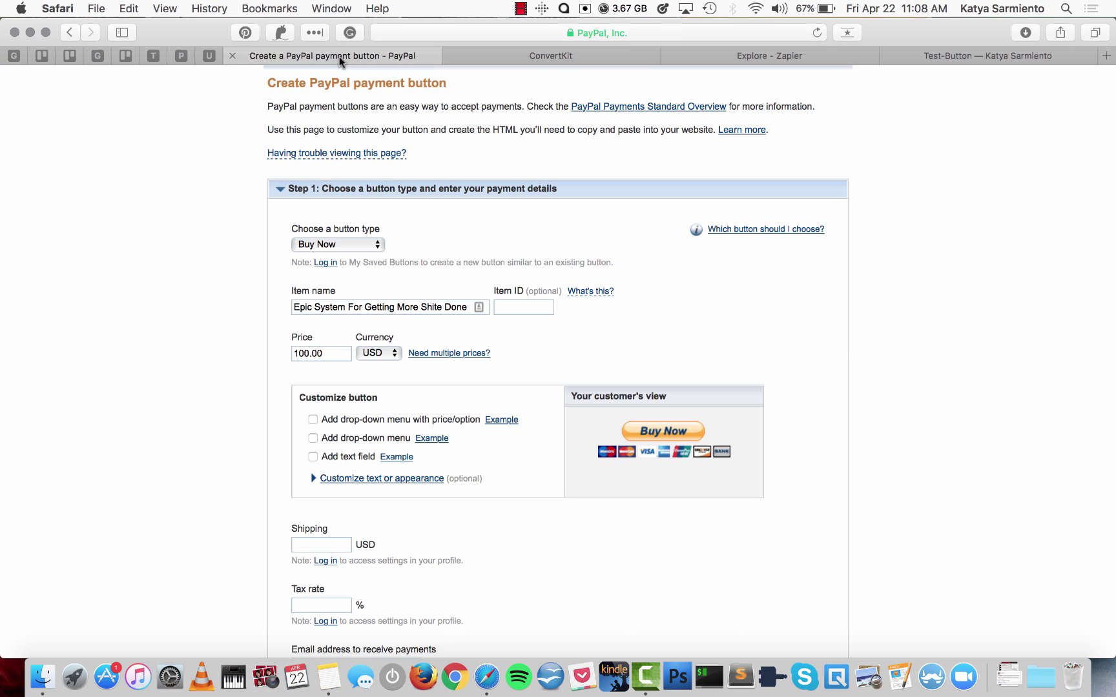
pyautogui.click(535, 61)
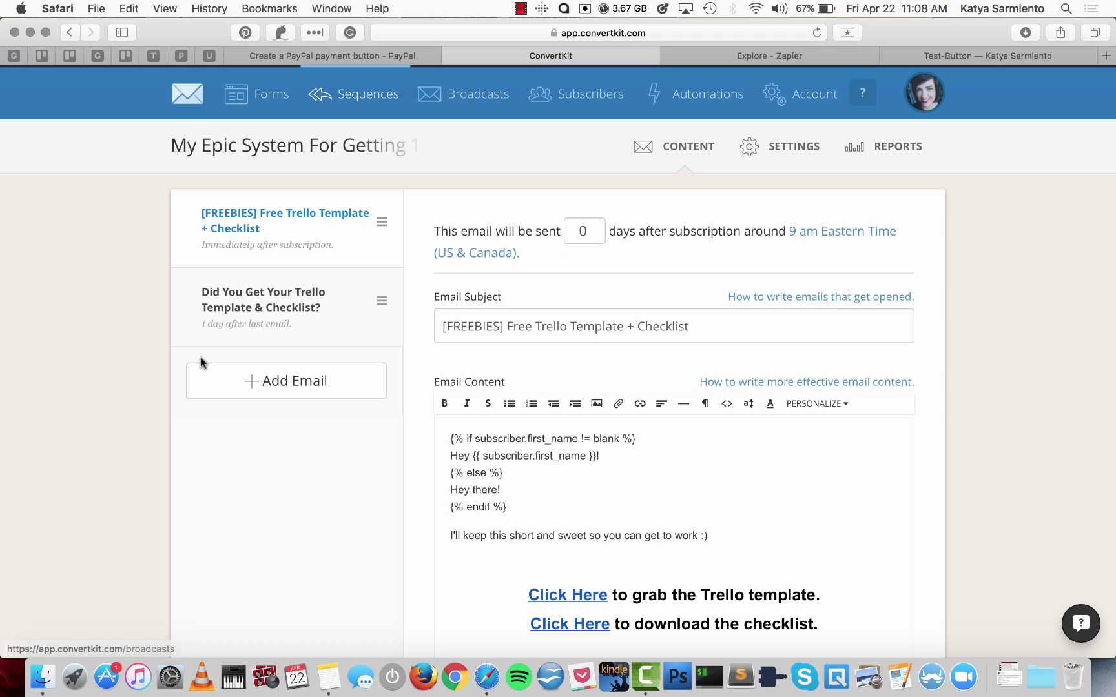
pyautogui.click(239, 329)
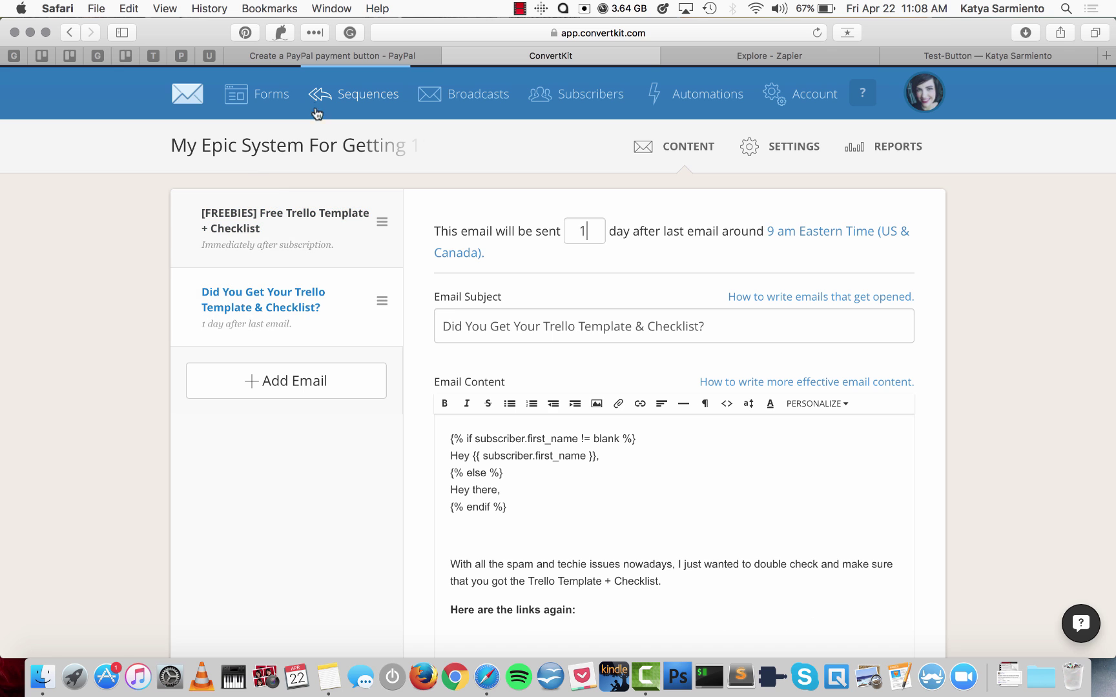
# Step: Back on the PayPal form, expand the Customize advanced features step
pyautogui.click(340, 57)
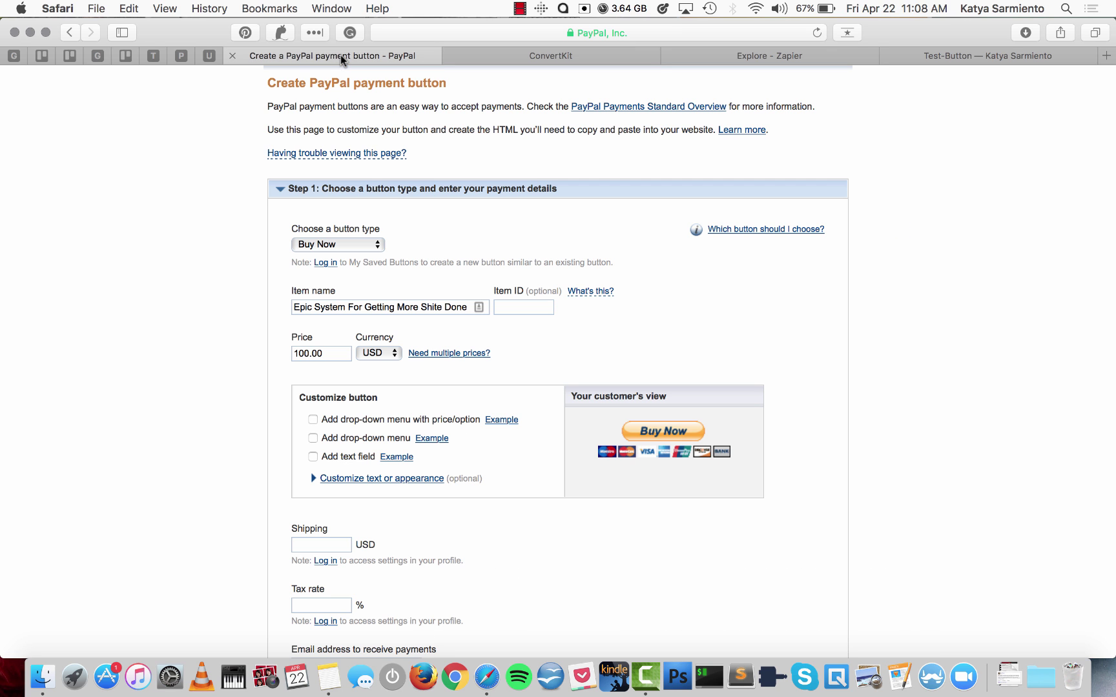
pyautogui.scroll(-5, 178, 326)
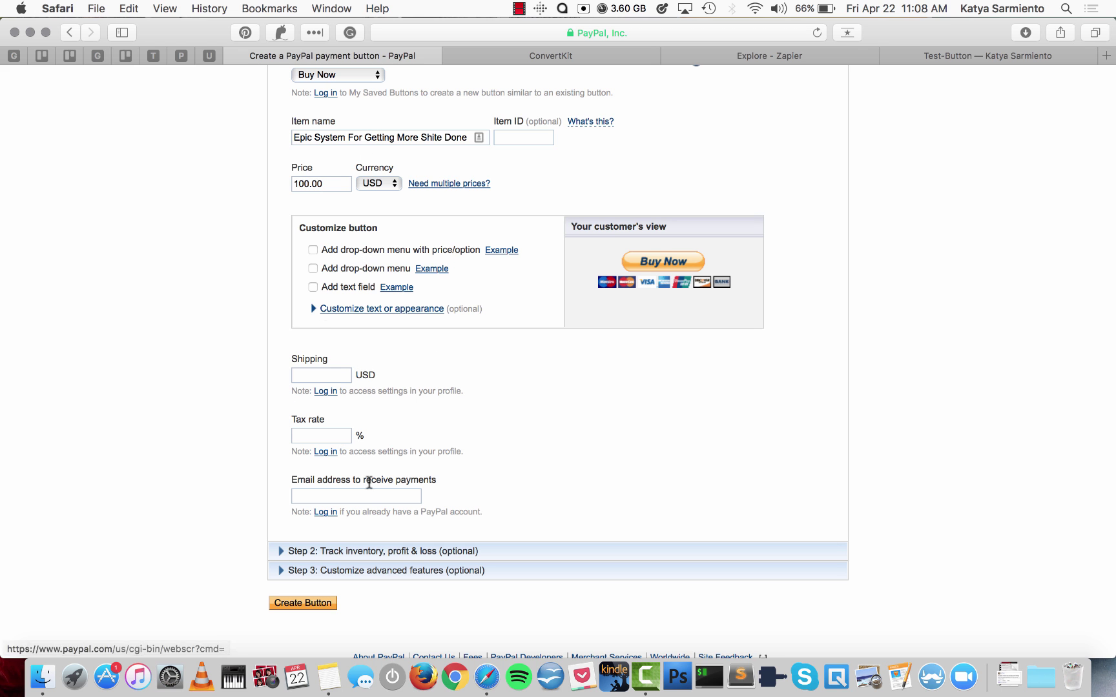
pyautogui.scroll(-4, 238, 467)
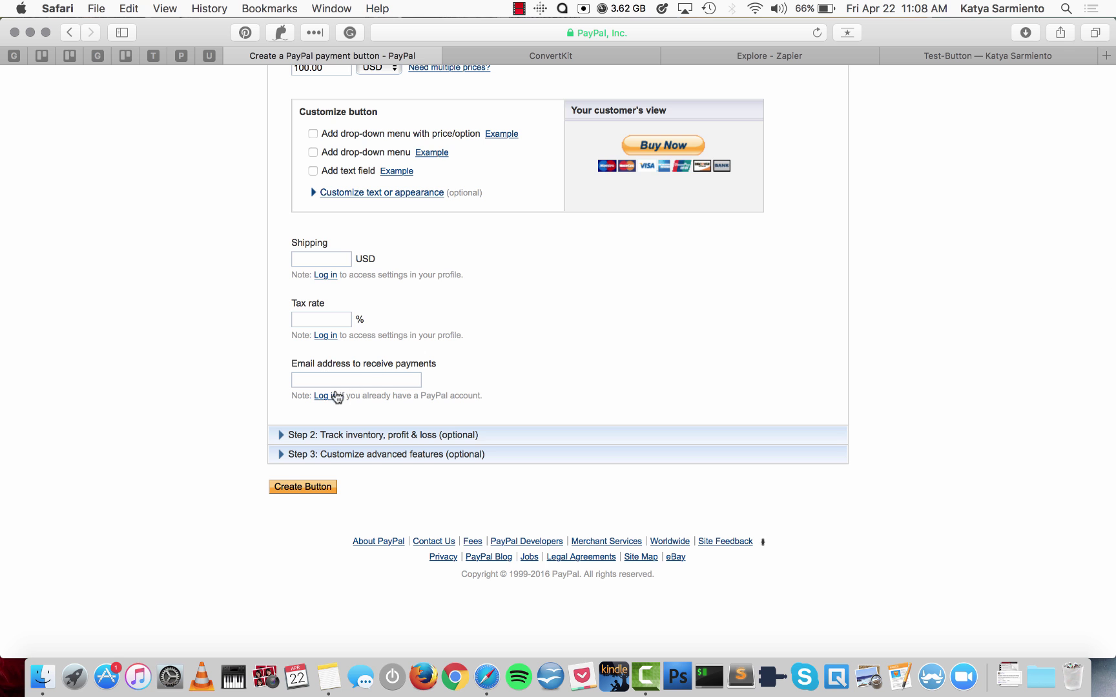
pyautogui.scroll(15, 212, 346)
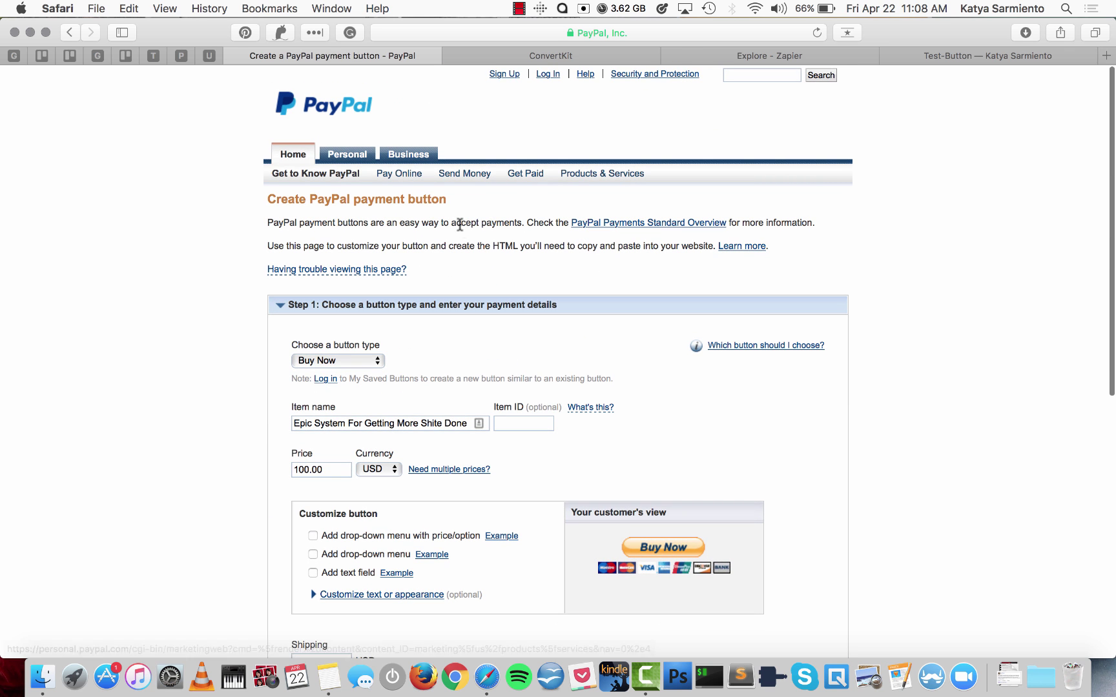
pyautogui.scroll(-15, 241, 226)
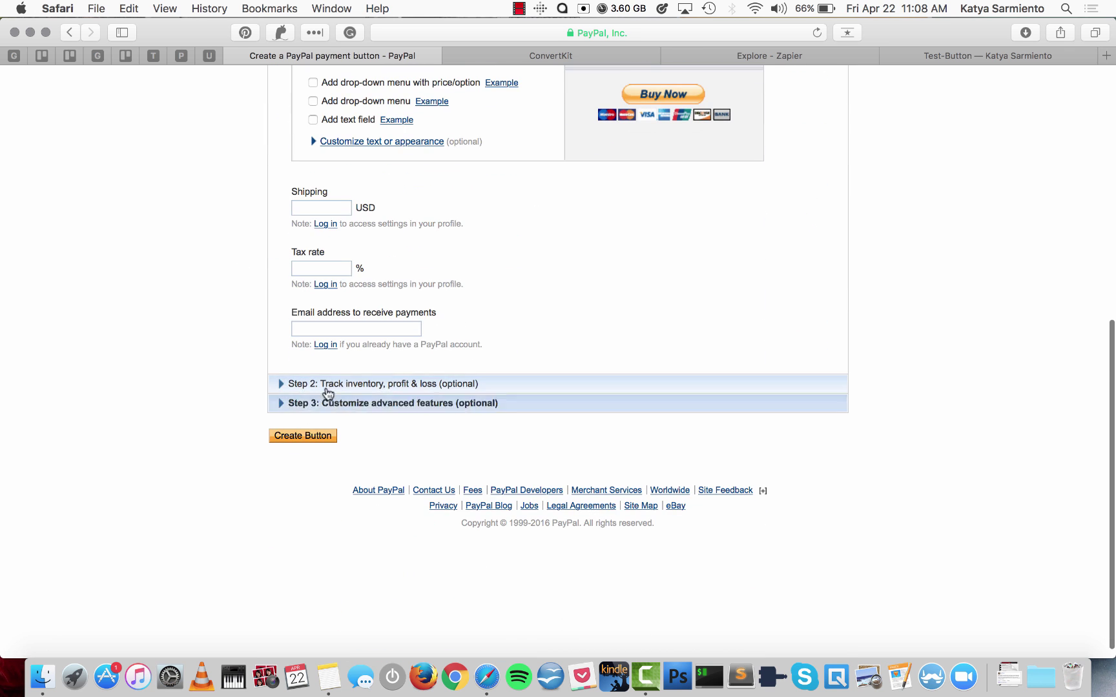
pyautogui.click(336, 404)
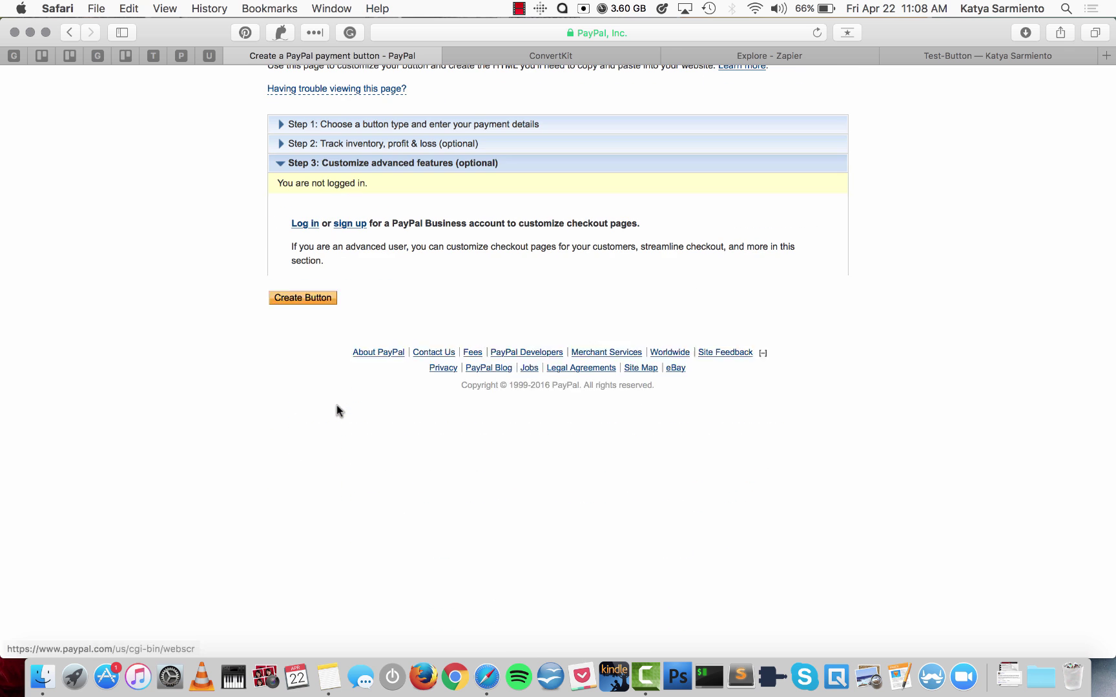
# Step: Start the PayPal login and correct the button price to 100.00
pyautogui.click(302, 224)
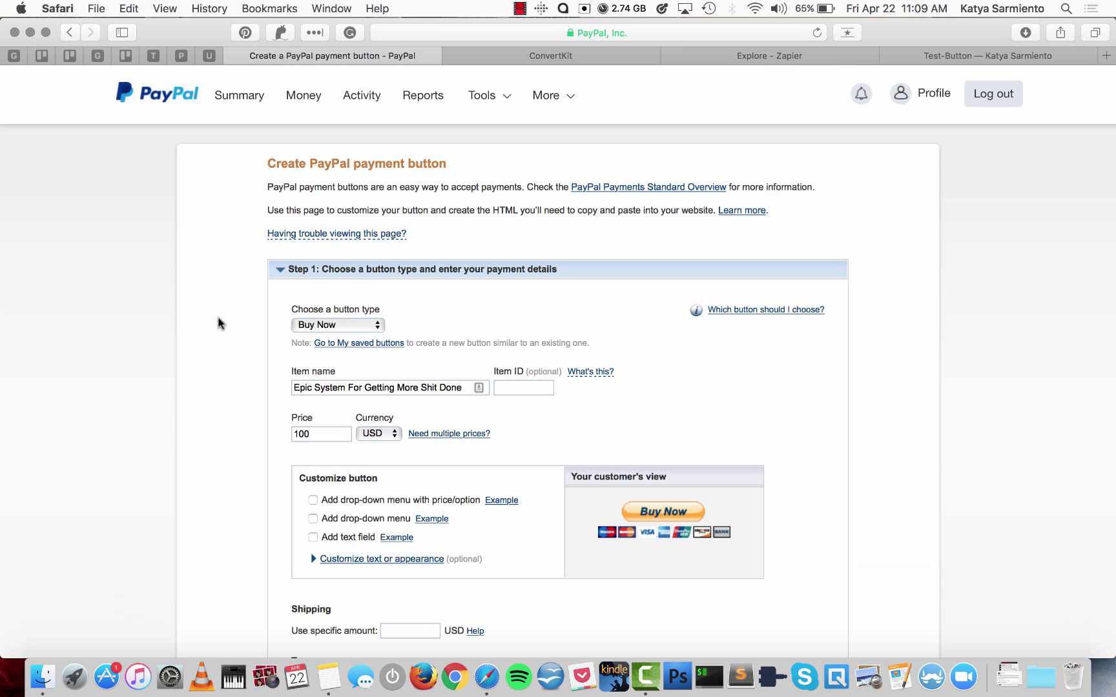
pyautogui.scroll(-2, 219, 322)
pyautogui.scroll(-1, 218, 323)
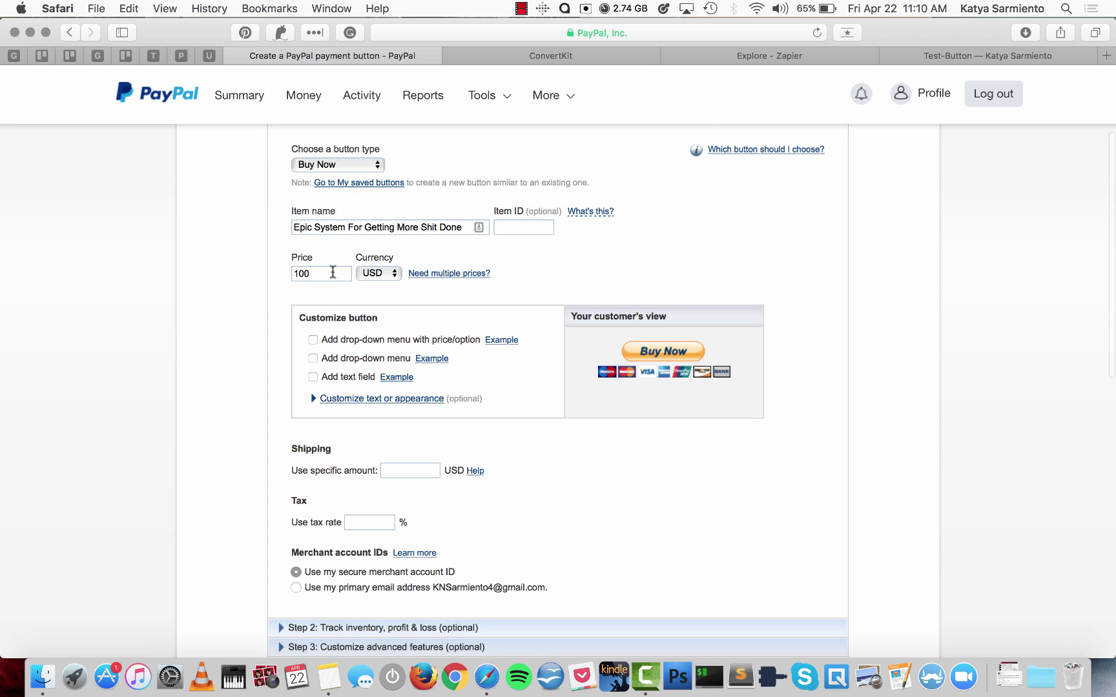
pyautogui.click(332, 272)
pyautogui.write('.00')
pyautogui.click(250, 297)
# Step: Expand tracking and advanced checkout options; turn off special instructions and shipping address
pyautogui.scroll(-8, 249, 297)
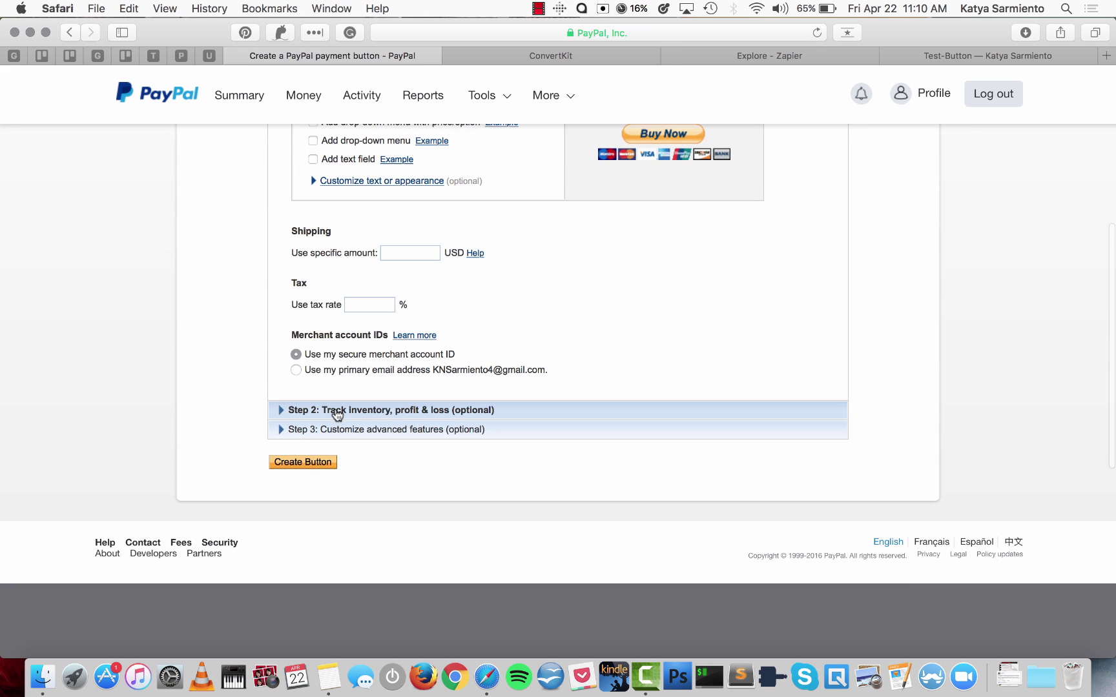
pyautogui.click(302, 411)
pyautogui.scroll(-3, 258, 294)
pyautogui.scroll(2, 258, 289)
pyautogui.scroll(-4, 259, 288)
pyautogui.scroll(2, 259, 288)
pyautogui.scroll(-1, 258, 288)
pyautogui.click(349, 561)
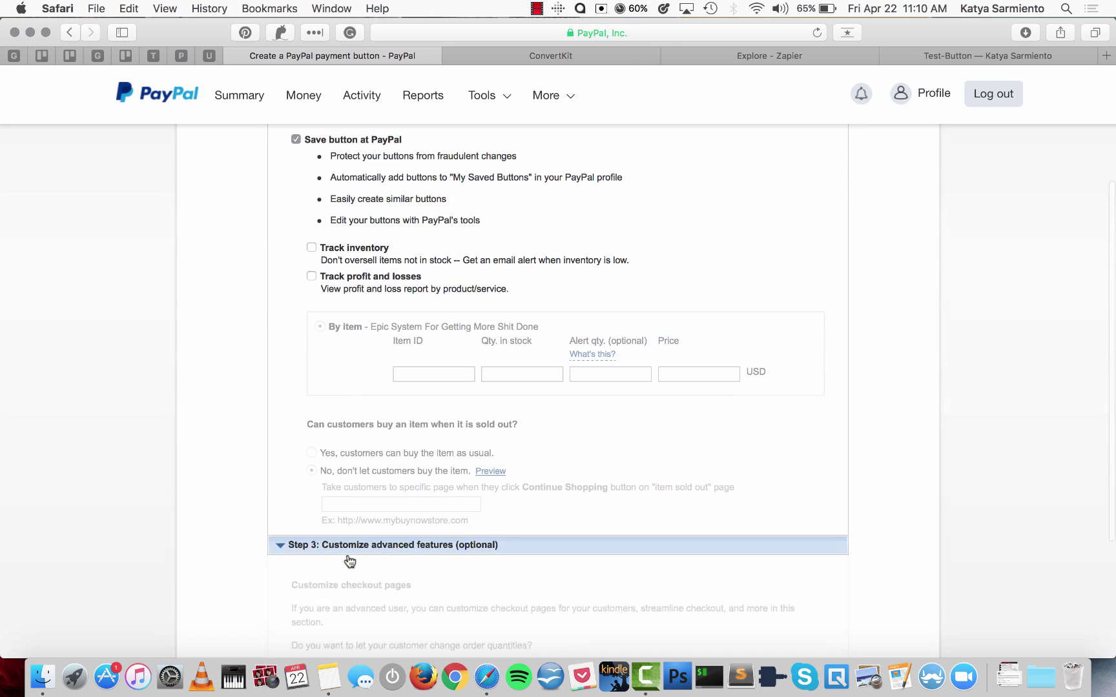
pyautogui.scroll(-7, 269, 473)
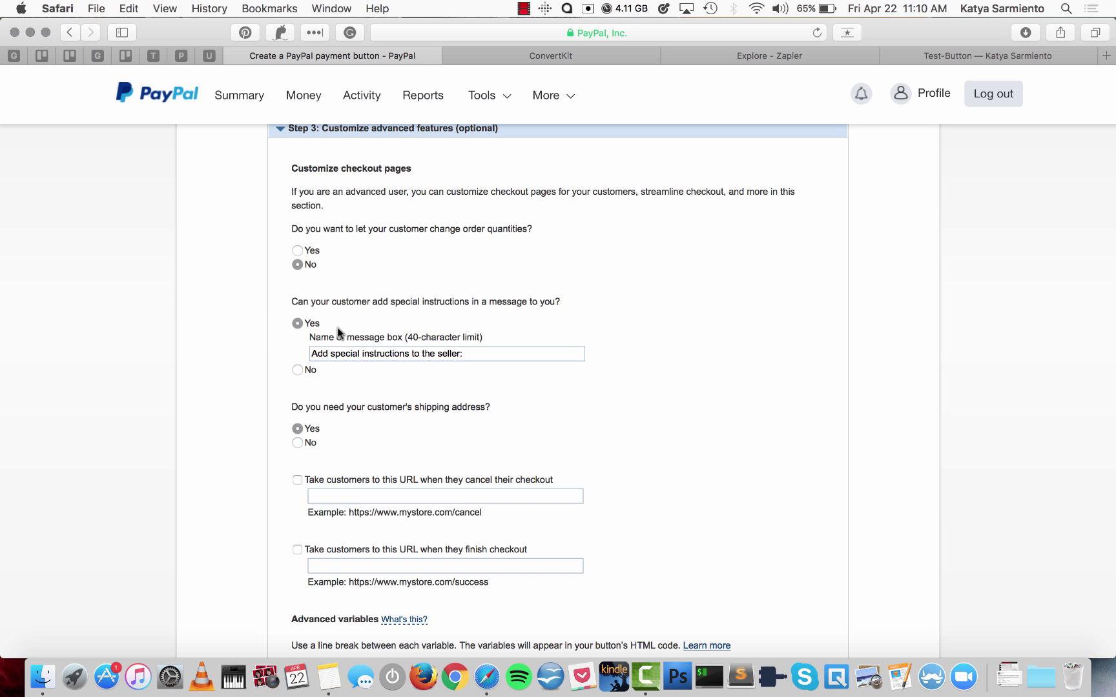
pyautogui.click(297, 370)
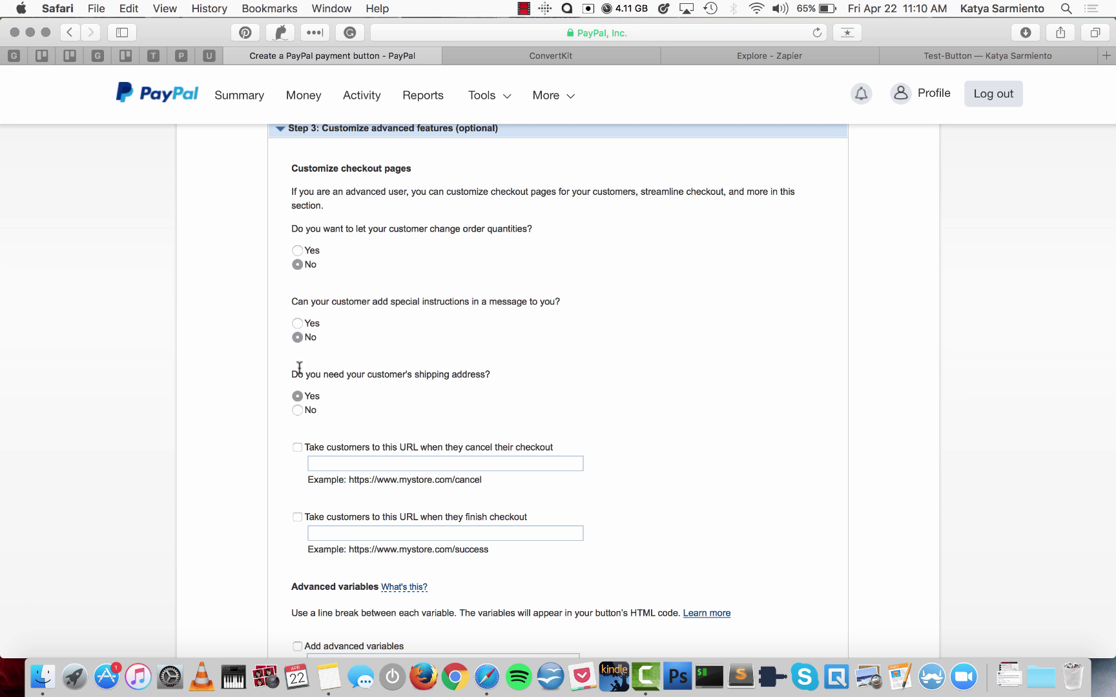
pyautogui.click(297, 410)
pyautogui.scroll(-5, 228, 371)
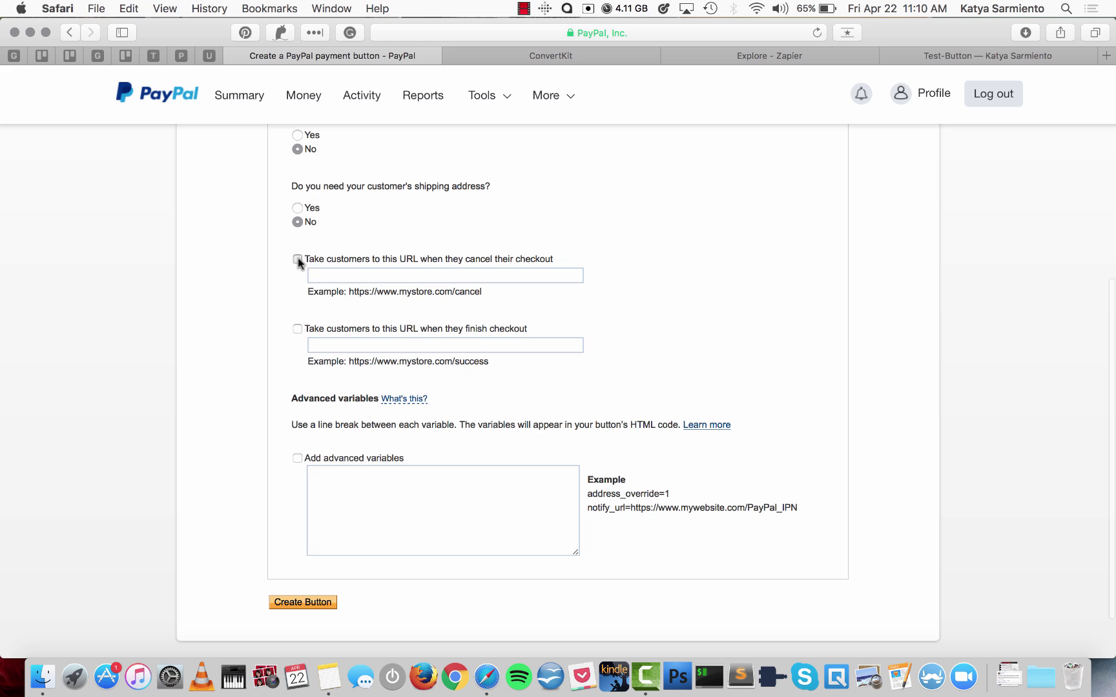
pyautogui.click(297, 260)
pyautogui.click(361, 282)
pyautogui.write('http://www.reachandmakemillions.com/purchase-complete')
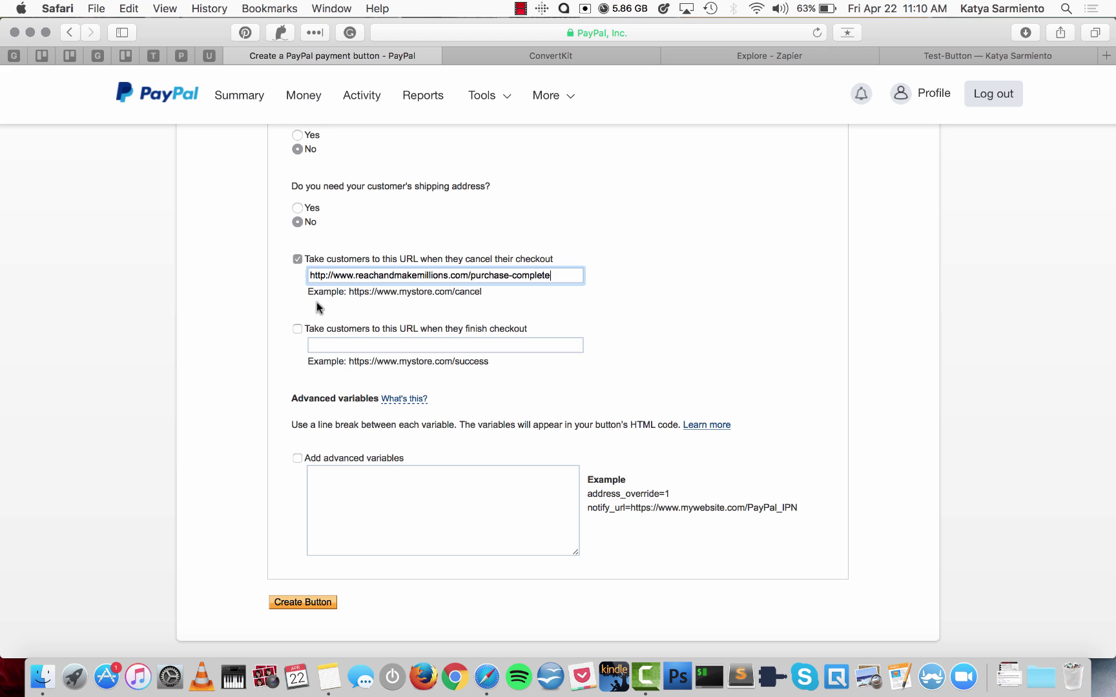
pyautogui.press('super+a')
pyautogui.press('super+x')
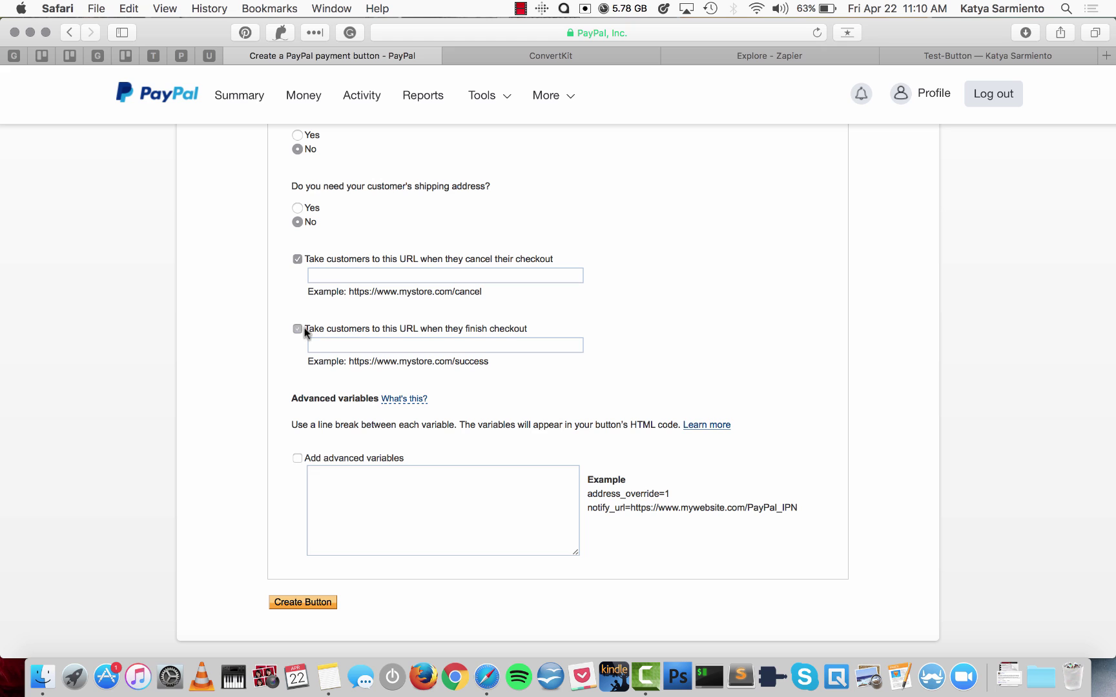
pyautogui.click(345, 342)
pyautogui.press('super+v')
# Step: Turn off the cancel-checkout redirect and create the button
pyautogui.click(351, 270)
pyautogui.click(297, 259)
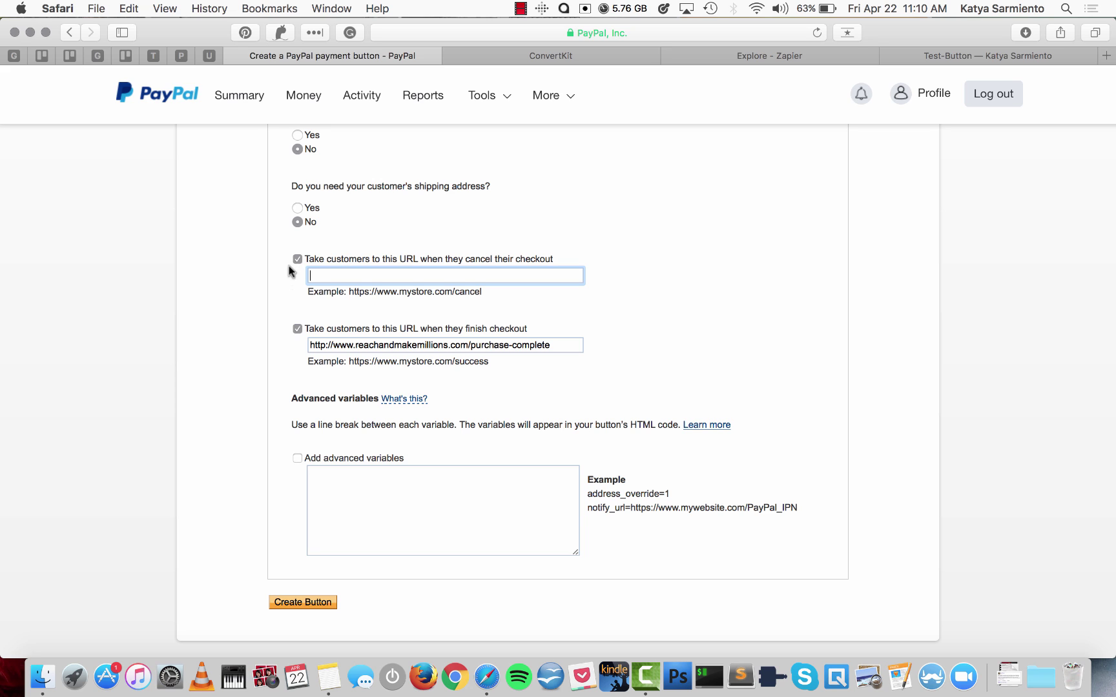
pyautogui.click(295, 260)
pyautogui.click(297, 329)
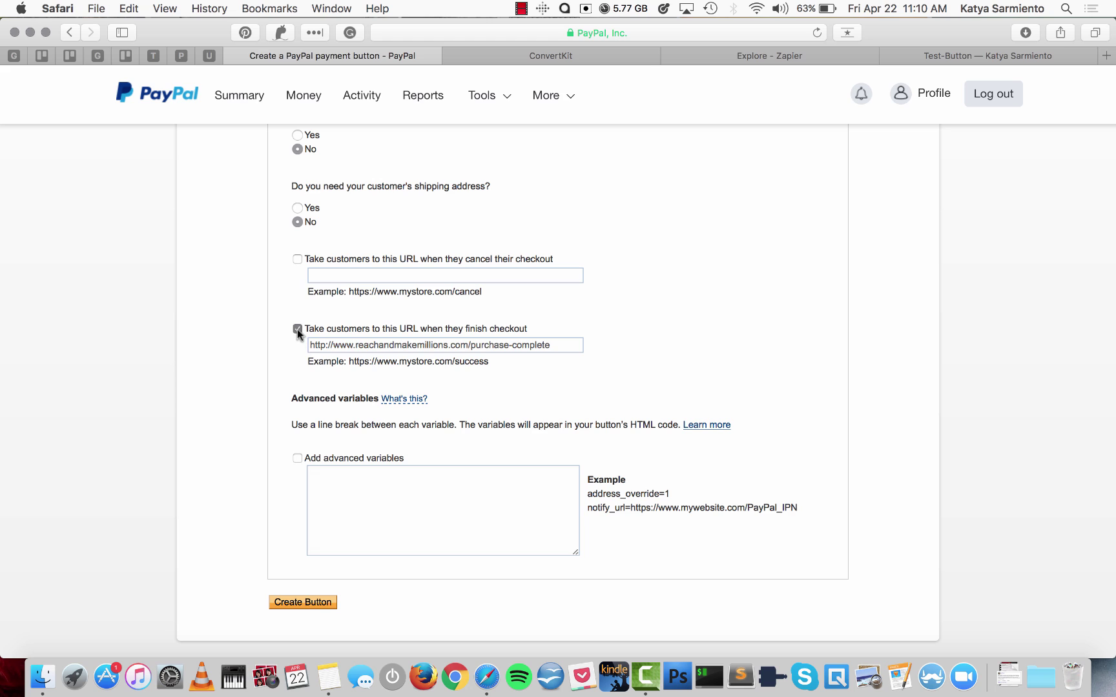
pyautogui.click(295, 603)
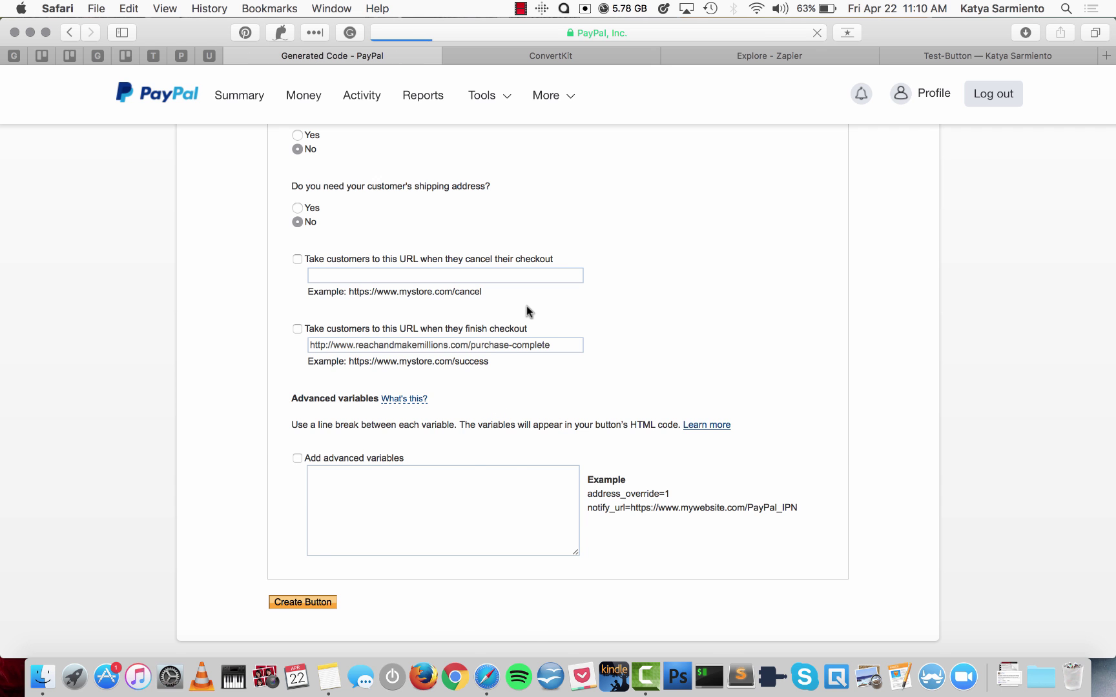
# Step: Scroll through the Buy Now button's generated HTML code and Buyer's View preview
pyautogui.scroll(-3, 527, 305)
pyautogui.scroll(-2, 526, 305)
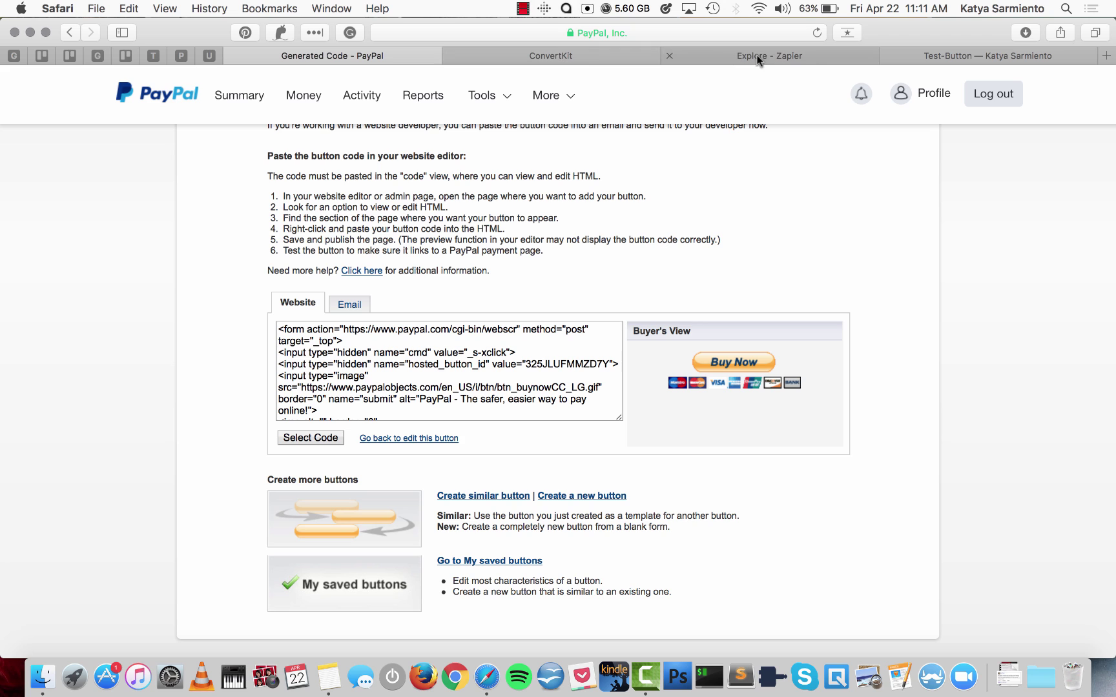
# Step: Start a new zap triggered by PayPal's Successful Sale
pyautogui.click(812, 62)
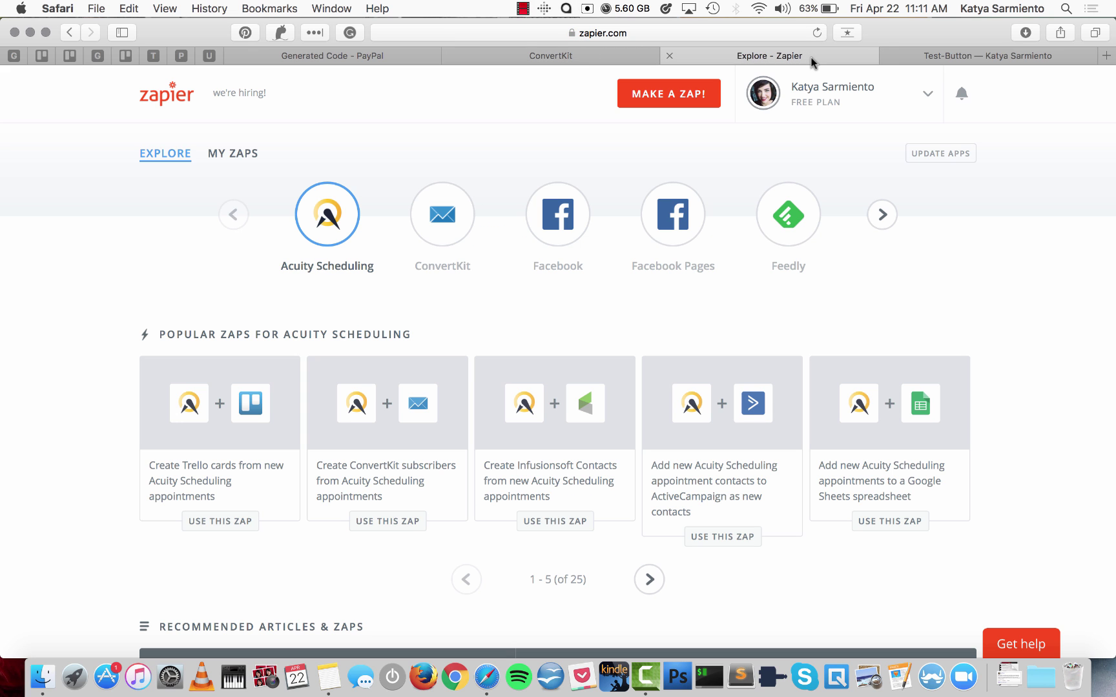
pyautogui.click(644, 93)
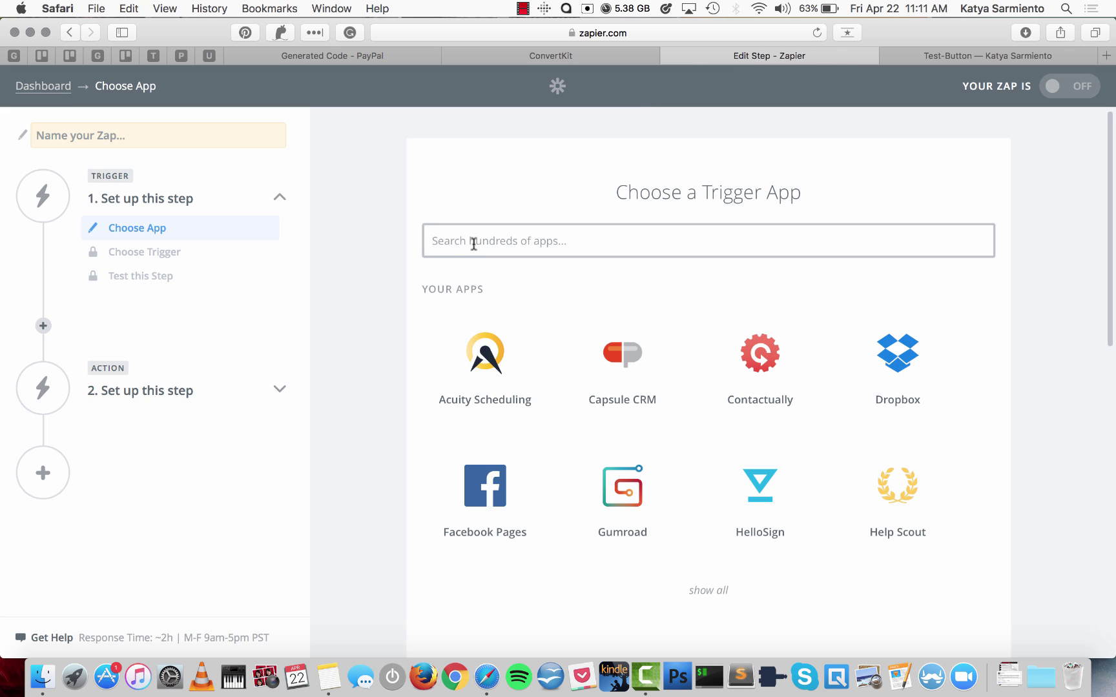
pyautogui.write('payp')
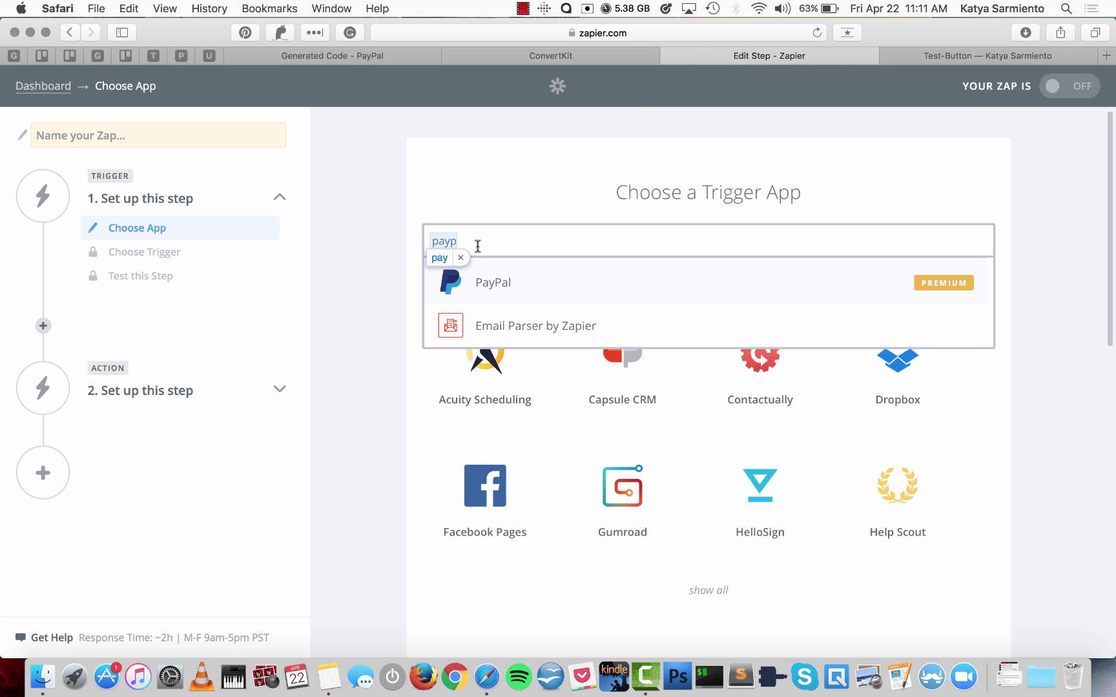
pyautogui.click(517, 286)
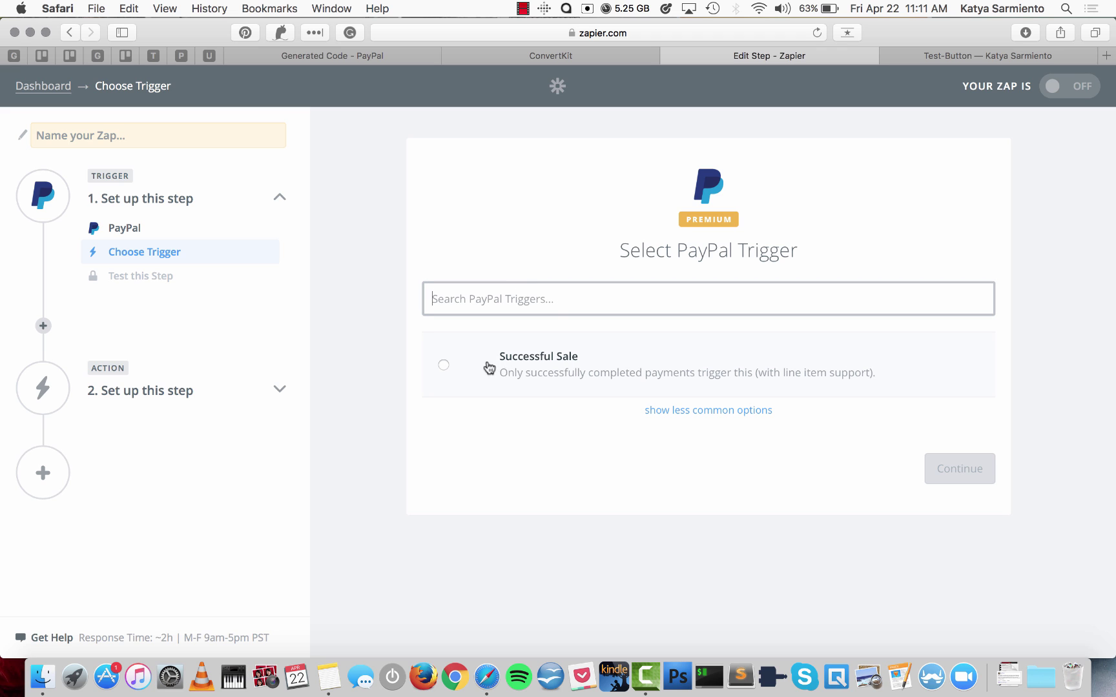
pyautogui.click(528, 373)
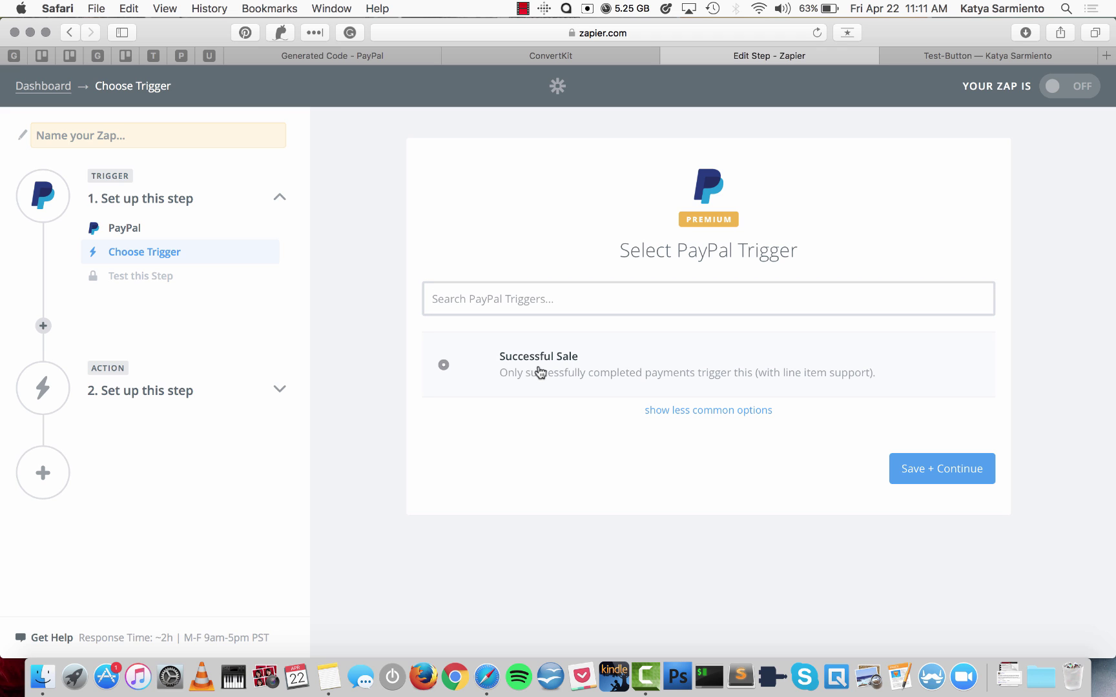
pyautogui.click(933, 476)
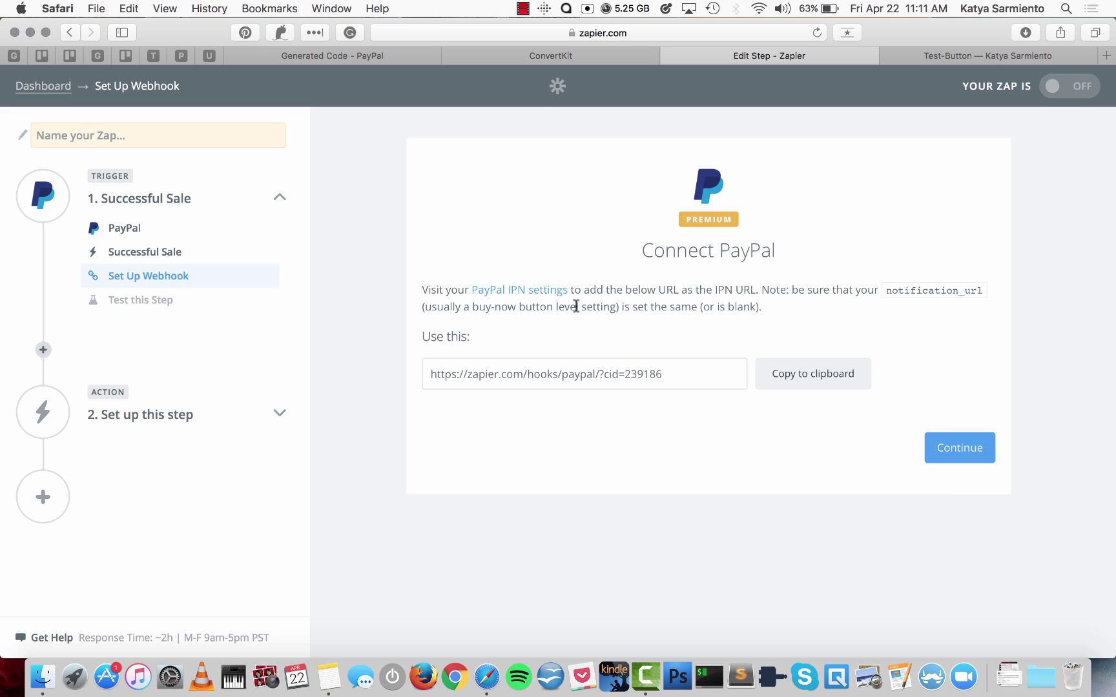
# Step: Confirm PayPal IPN uses the Zapier webhook URL, then proceed to the trigger test
pyautogui.keyDown('super'); pyautogui.click(510, 292); pyautogui.keyUp('super')
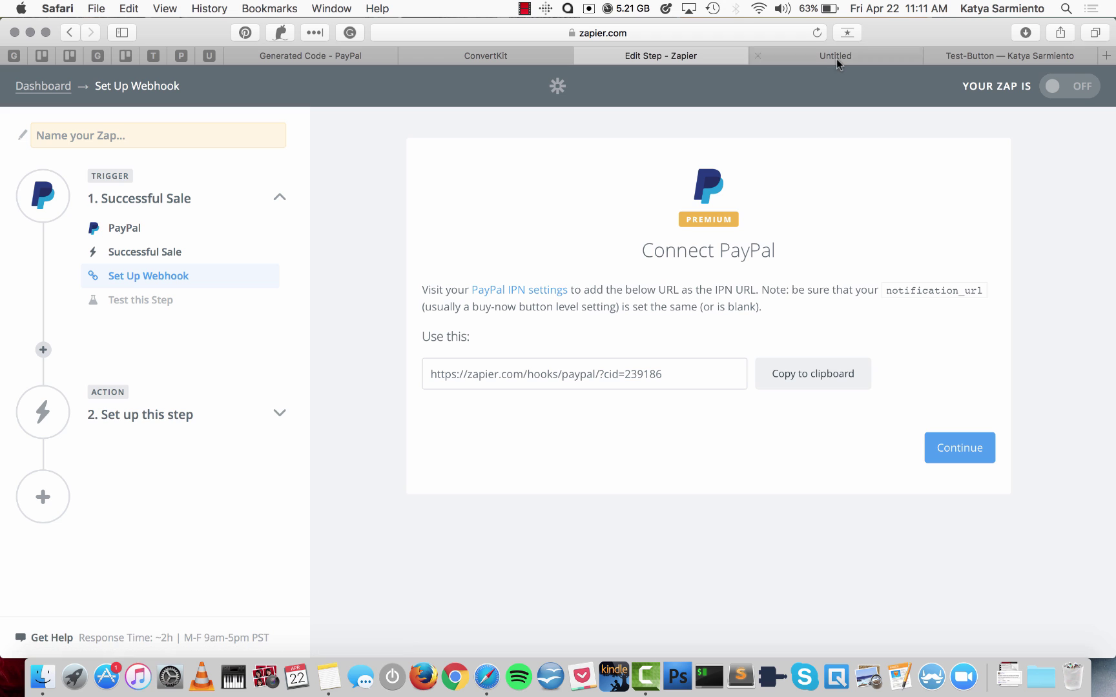
pyautogui.click(834, 56)
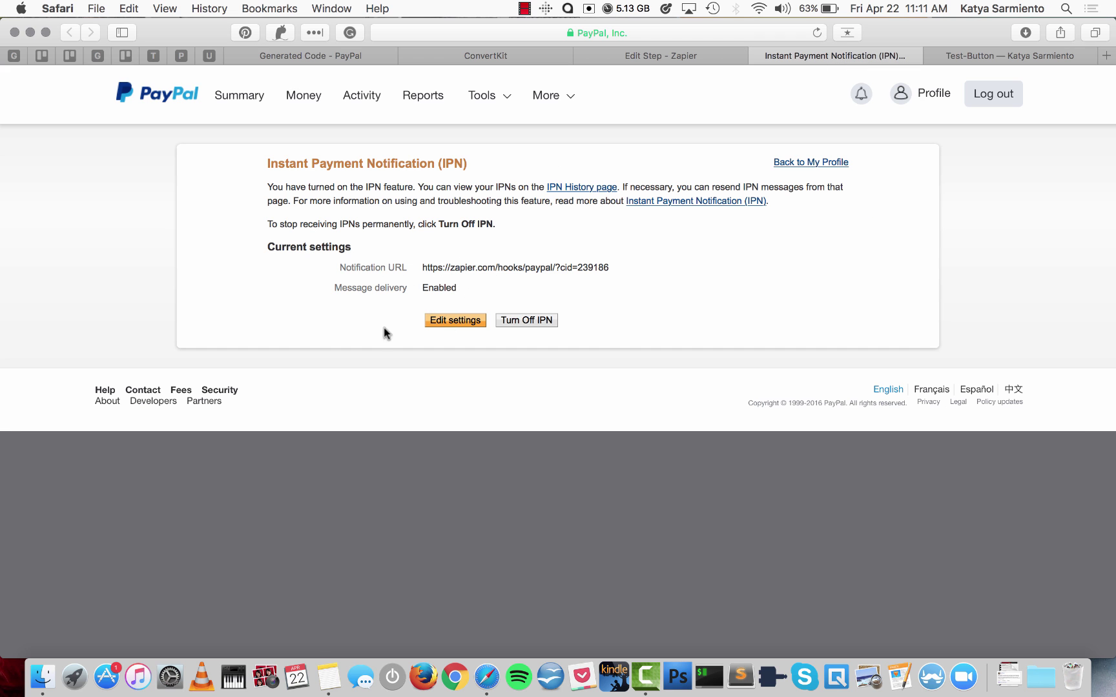
pyautogui.click(757, 56)
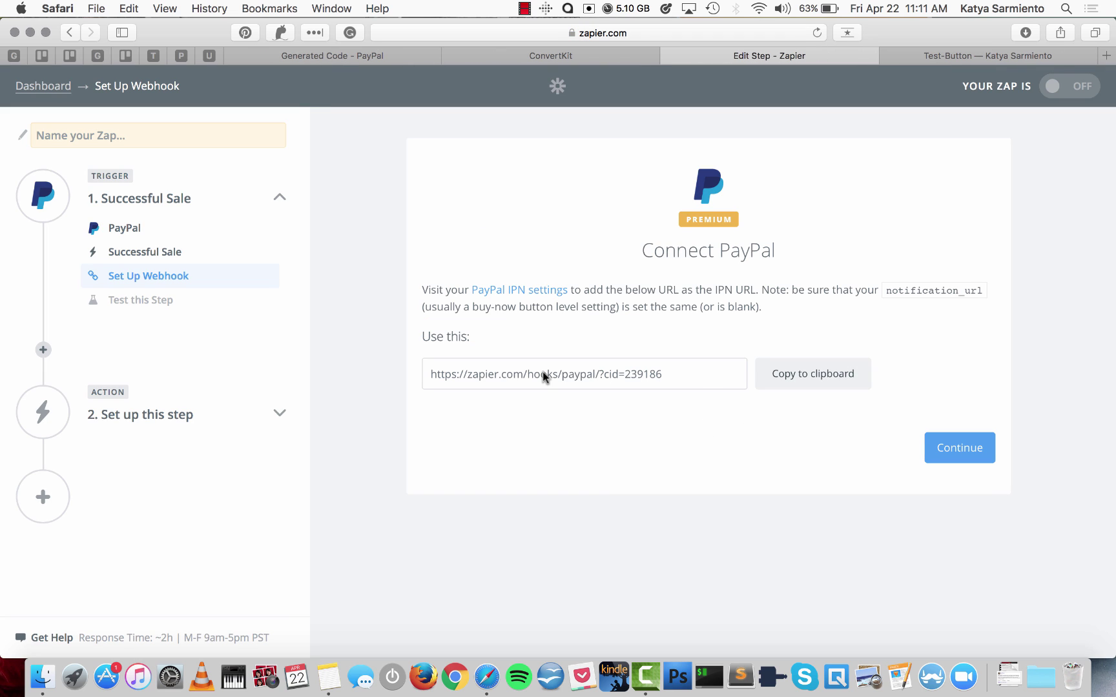
pyautogui.click(960, 448)
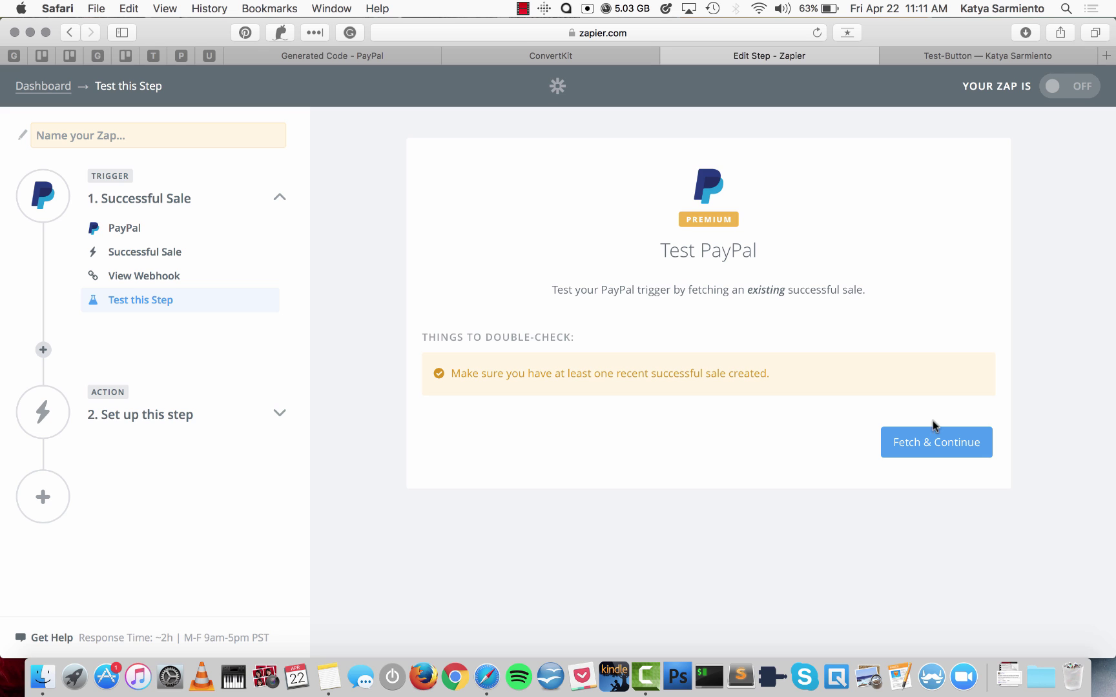
# Step: Fetch a sample 115.00 PayPal sale and review its data fields
pyautogui.click(930, 445)
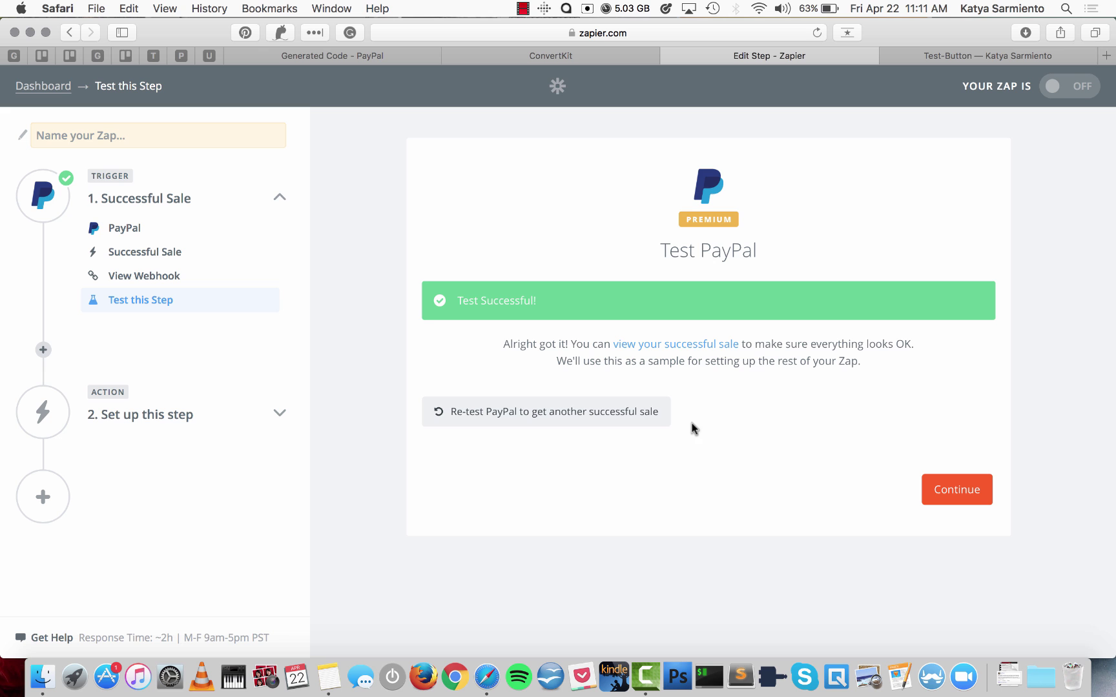
pyautogui.click(682, 345)
pyautogui.scroll(-5, 648, 394)
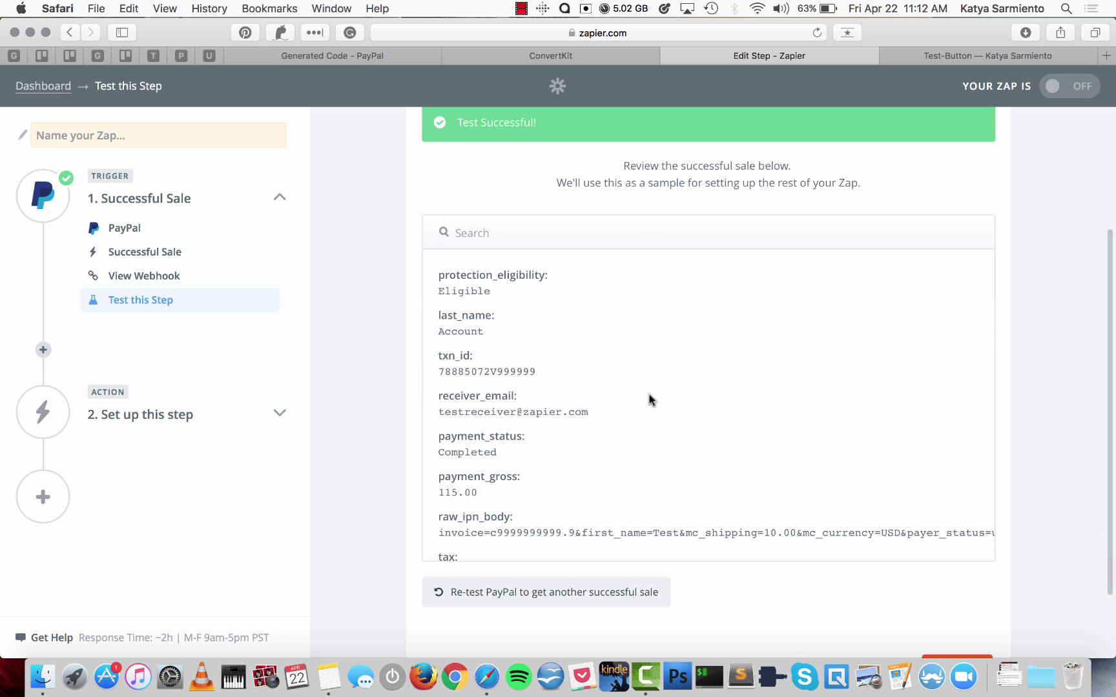
pyautogui.scroll(-4, 587, 390)
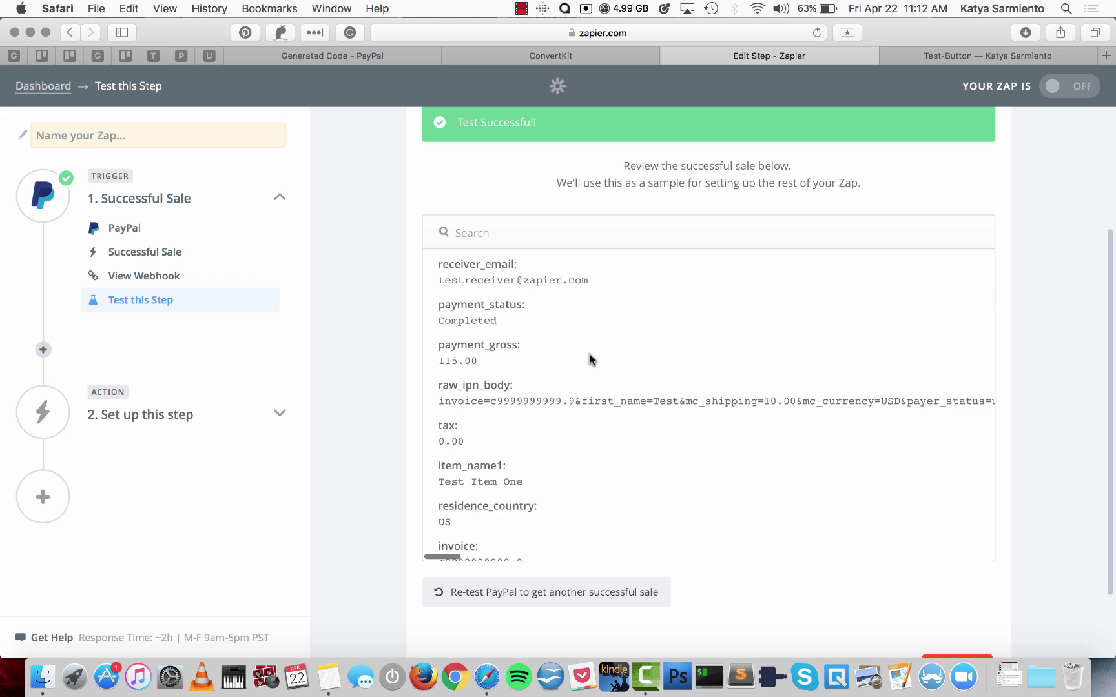
pyautogui.scroll(1, 589, 354)
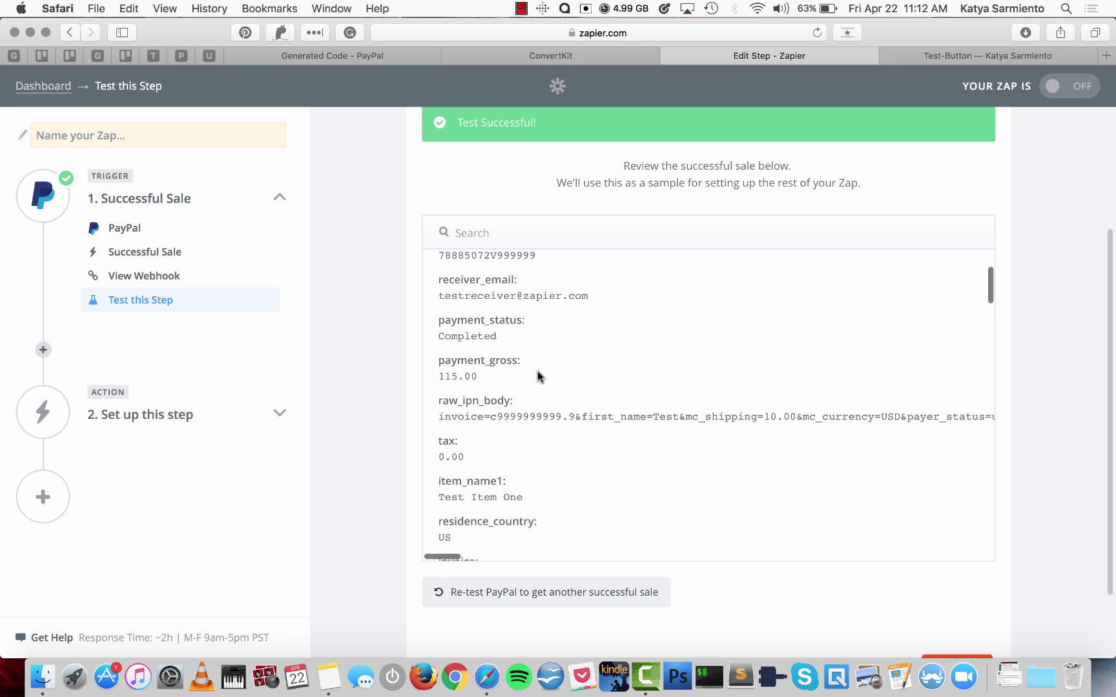
pyautogui.scroll(-4, 537, 371)
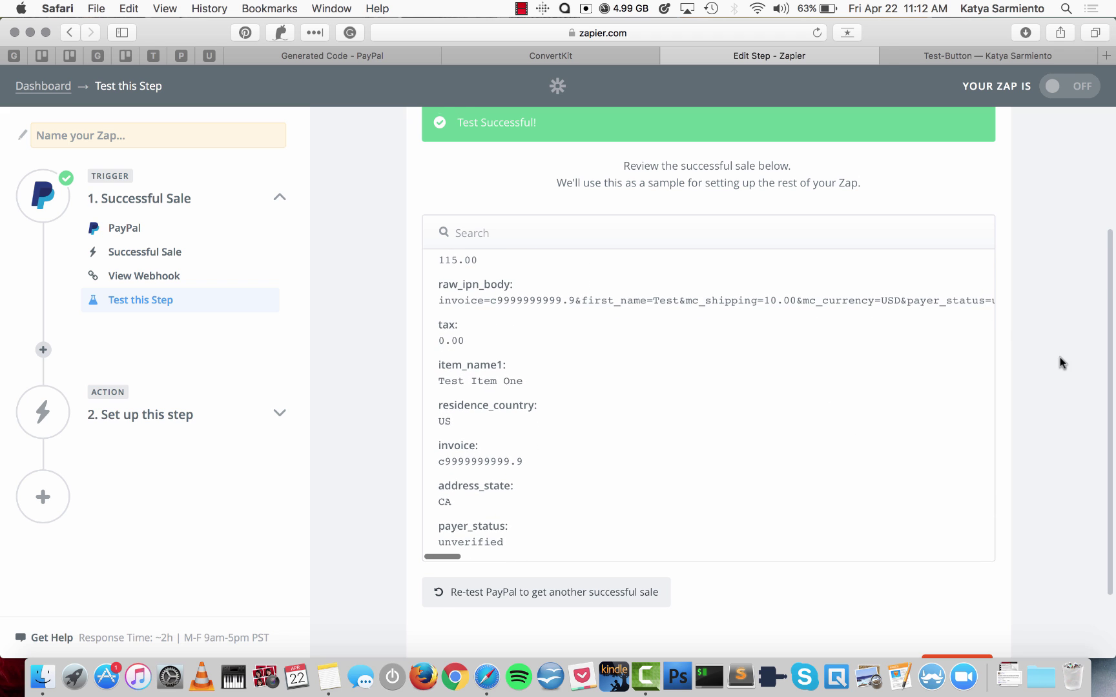
pyautogui.scroll(-2, 1046, 465)
pyautogui.click(958, 584)
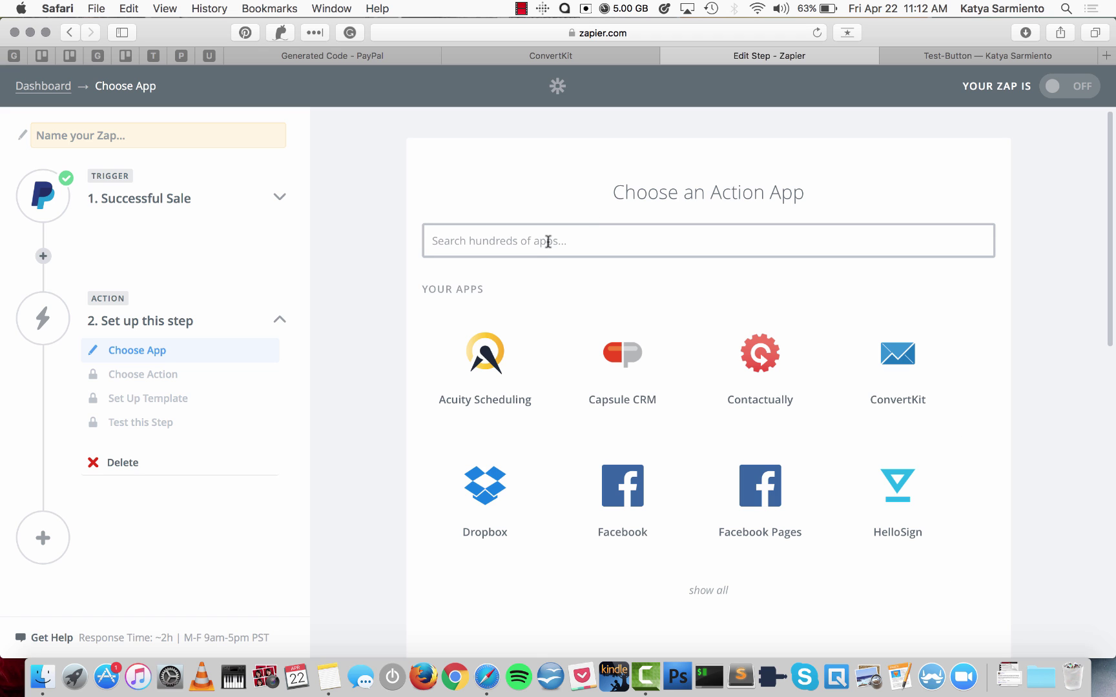
# Step: After searching 'conv', 'activ' and 'mailc', choose ConvertKit as the action app
pyautogui.write('conv')
pyautogui.press('super+a')
pyautogui.write('activ')
pyautogui.press('super+a')
pyautogui.write('mailc')
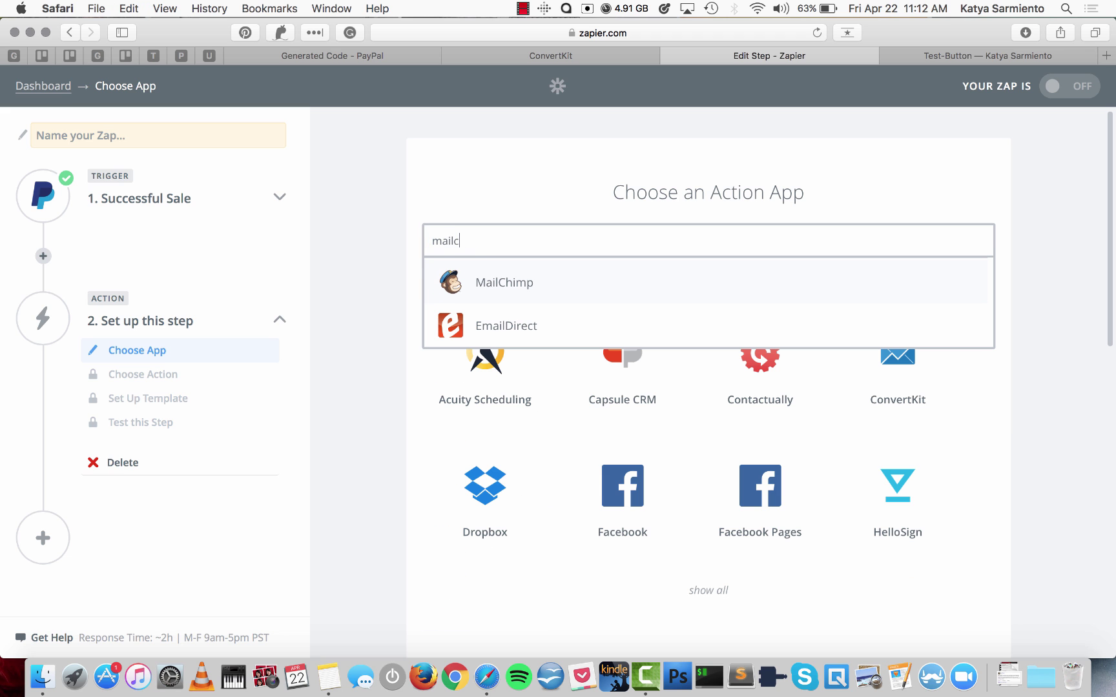
pyautogui.press('super+a')
pyautogui.press('BackSpace')
pyautogui.write('conv')
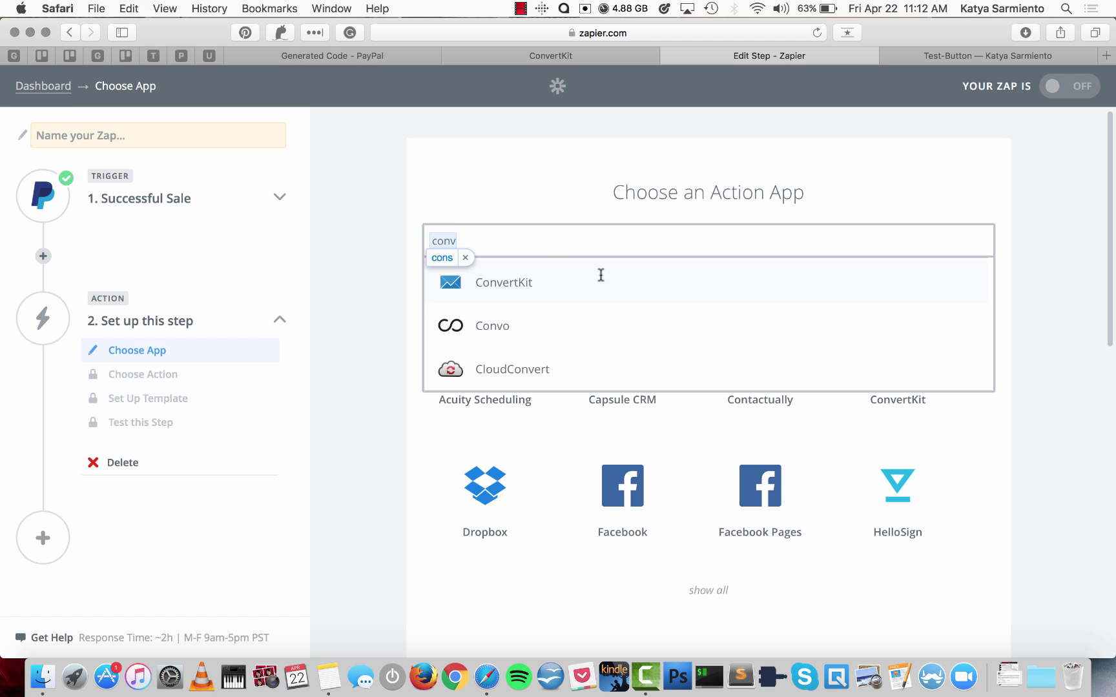
pyautogui.click(600, 281)
pyautogui.click(186, 351)
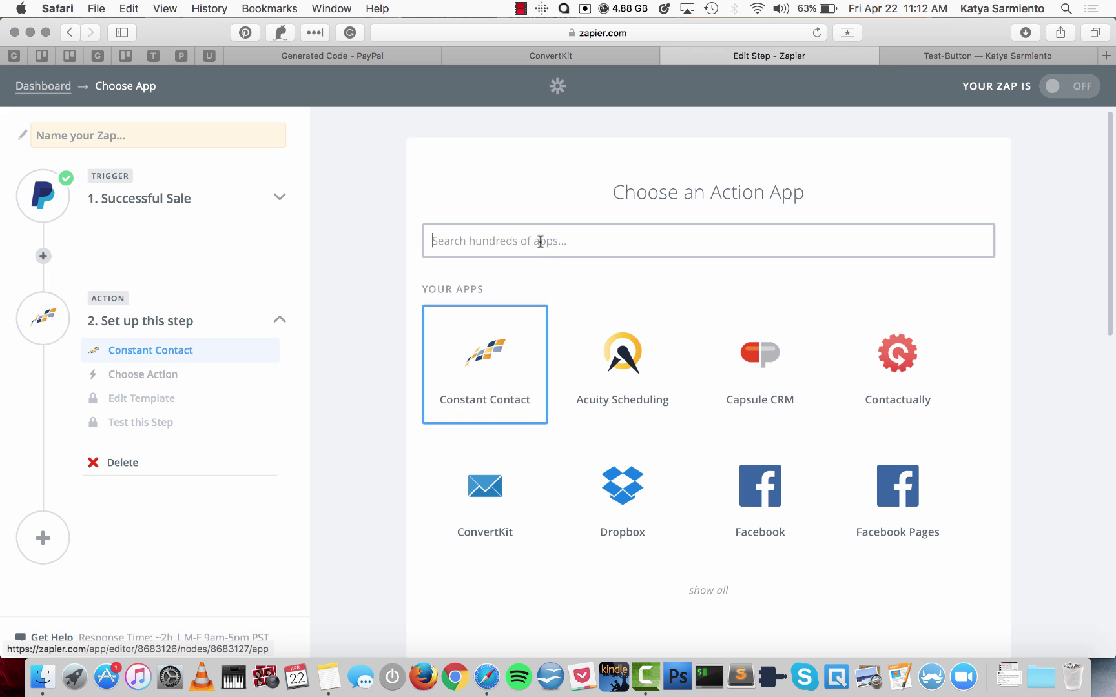
pyautogui.write('convert')
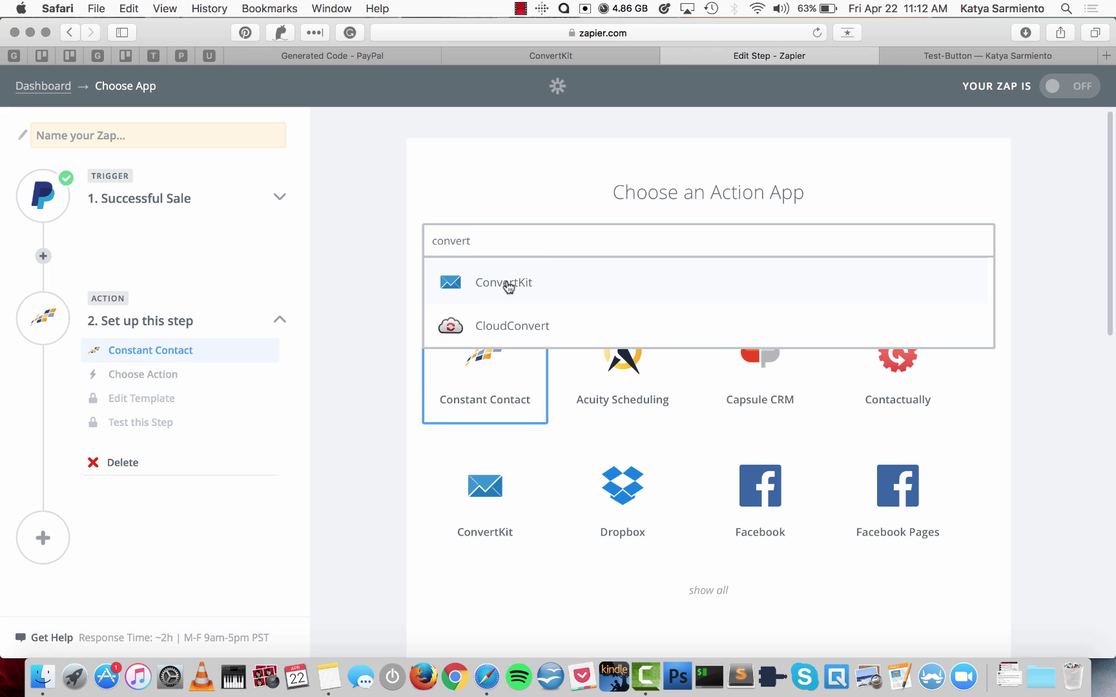
pyautogui.click(504, 282)
# Step: Select the Add a Subscriber to a Sequence action
pyautogui.scroll(-1, 659, 336)
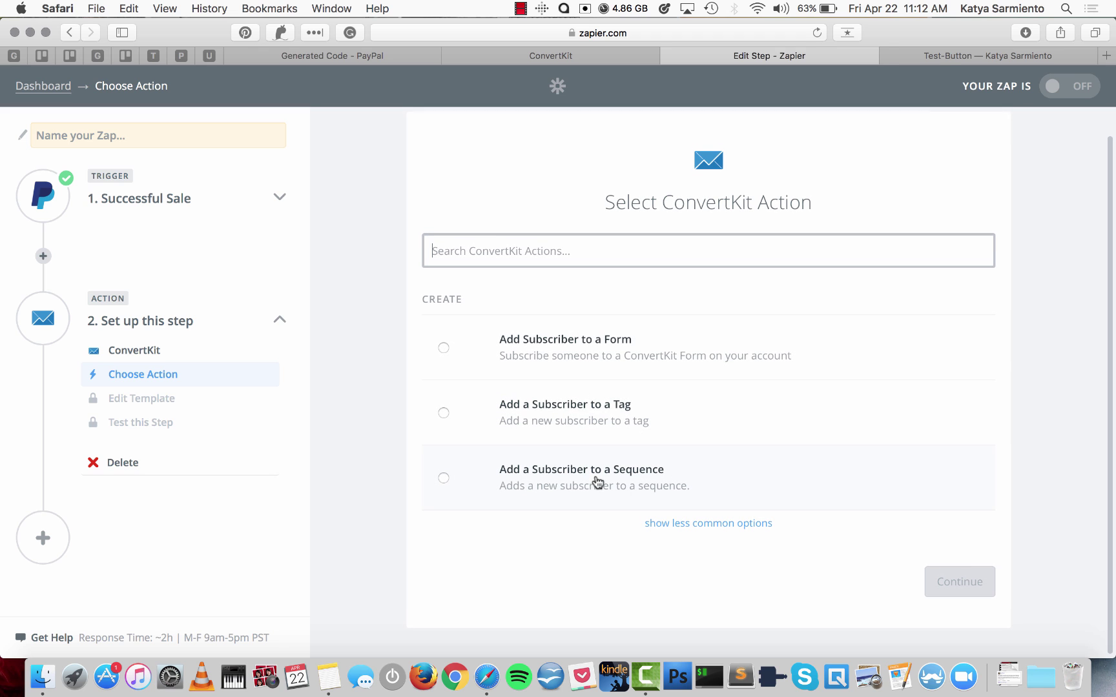
pyautogui.click(535, 485)
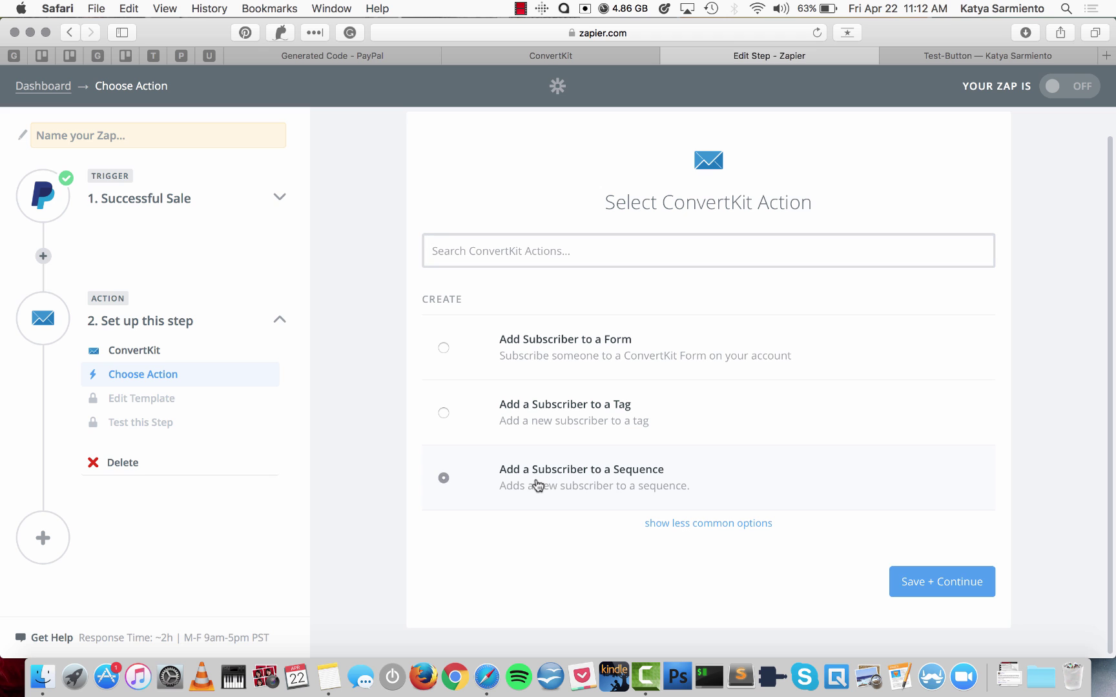
pyautogui.click(545, 55)
# Step: Start a new ConvertKit automation rule, trying a Tag added trigger and then removing it
pyautogui.click(709, 91)
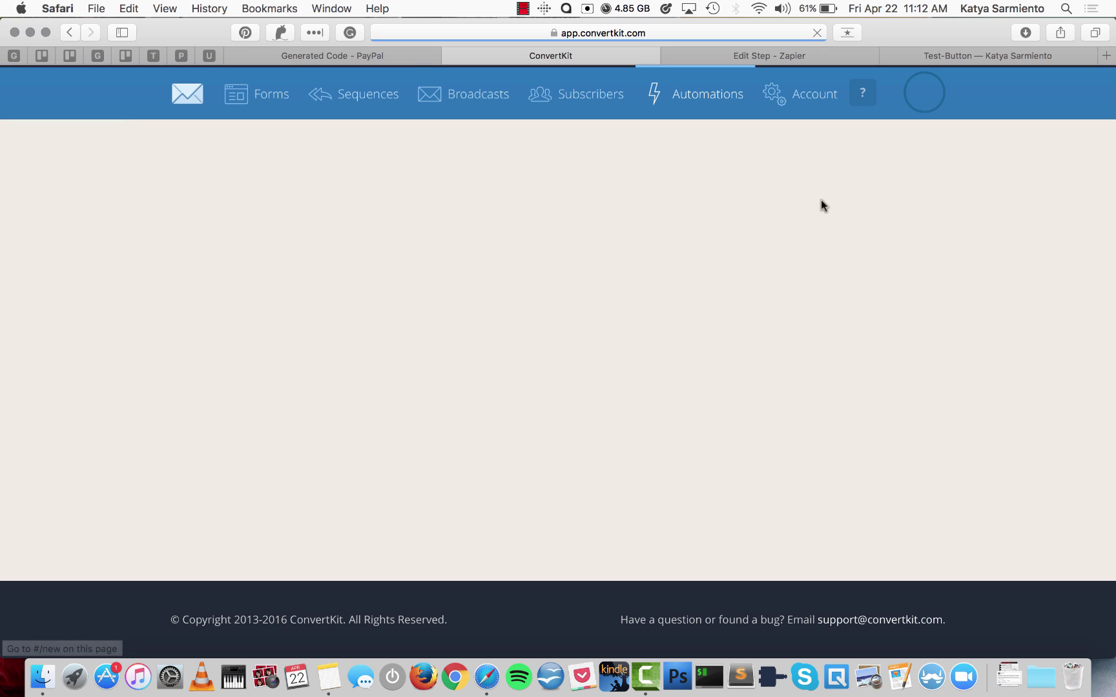
pyautogui.click(812, 220)
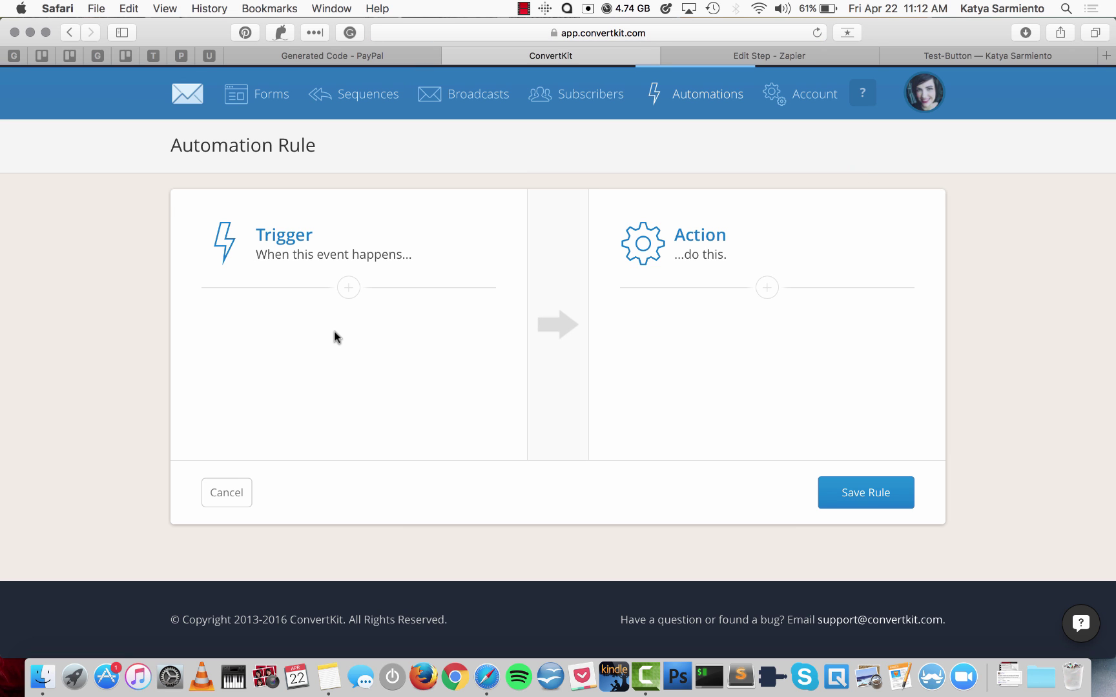
pyautogui.scroll(-1, 336, 336)
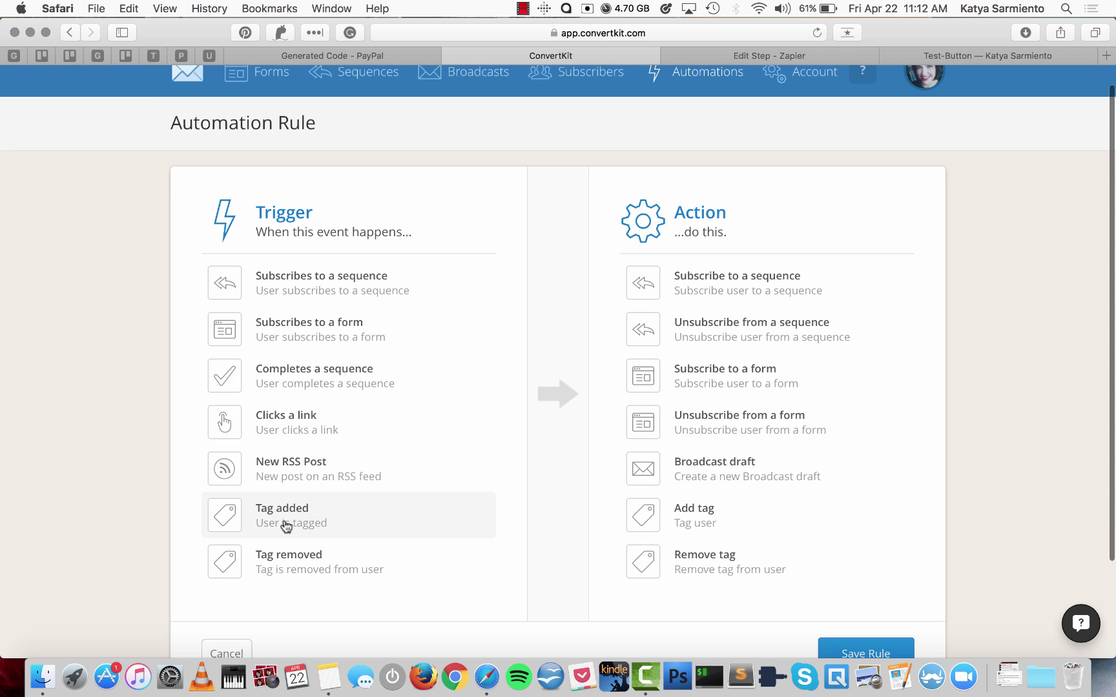
pyautogui.click(314, 522)
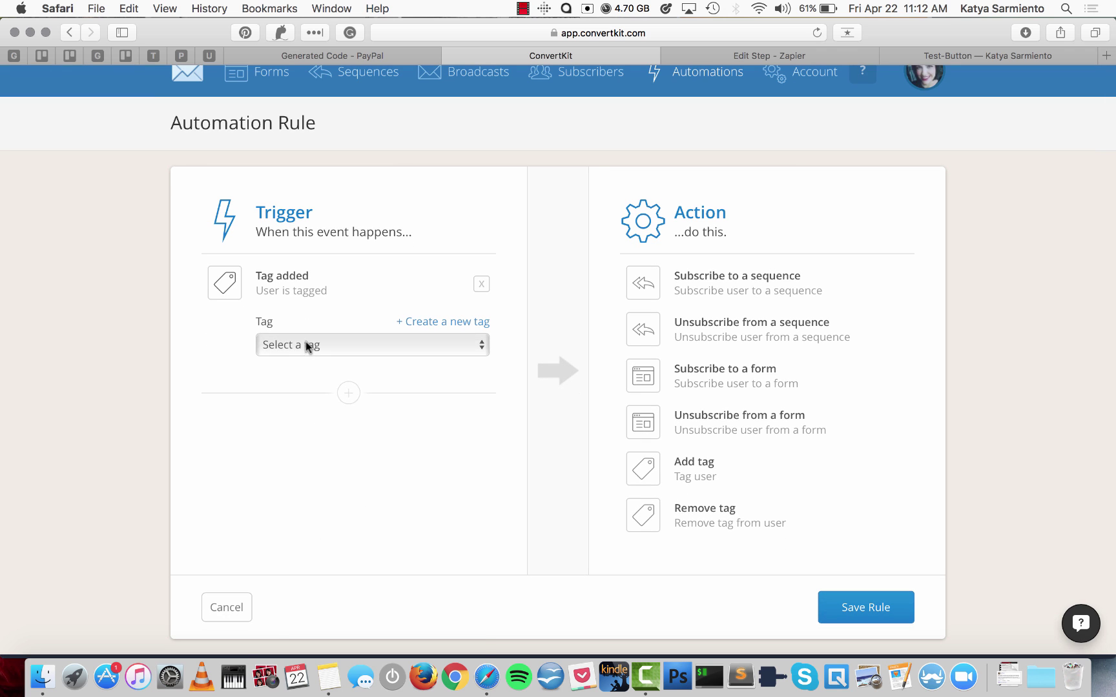
pyautogui.click(308, 347)
pyautogui.click(483, 287)
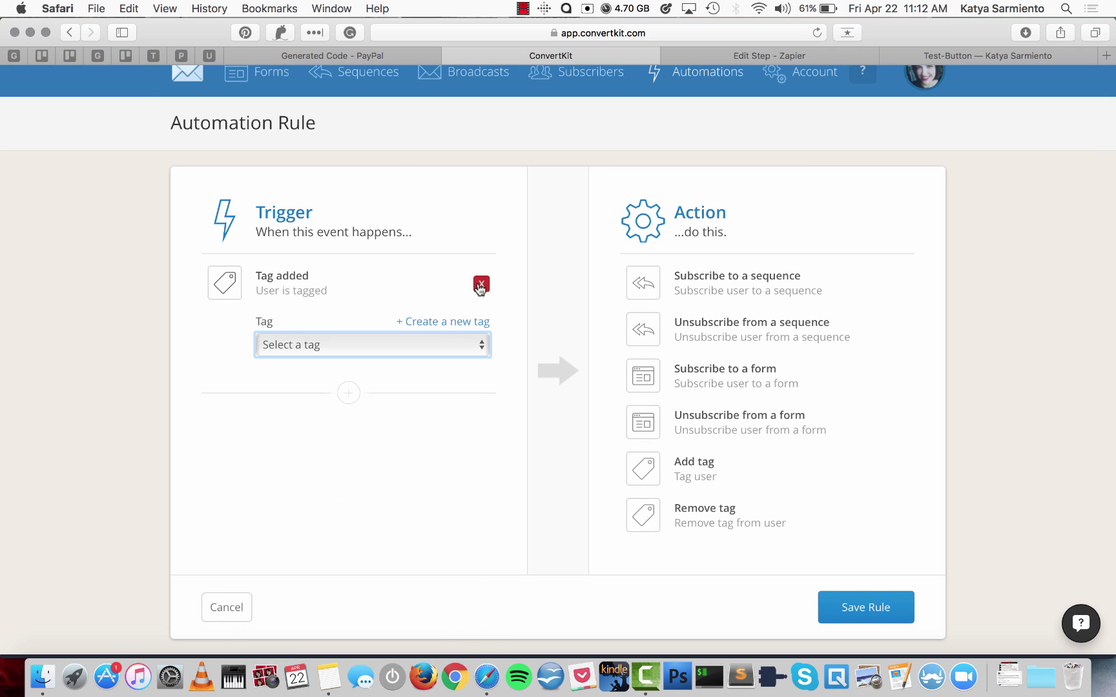
pyautogui.click(482, 285)
# Step: Make the rule tag Epic System sequence subscribers as PAID: 1-on-1 Clients, then return to Zapier
pyautogui.click(334, 289)
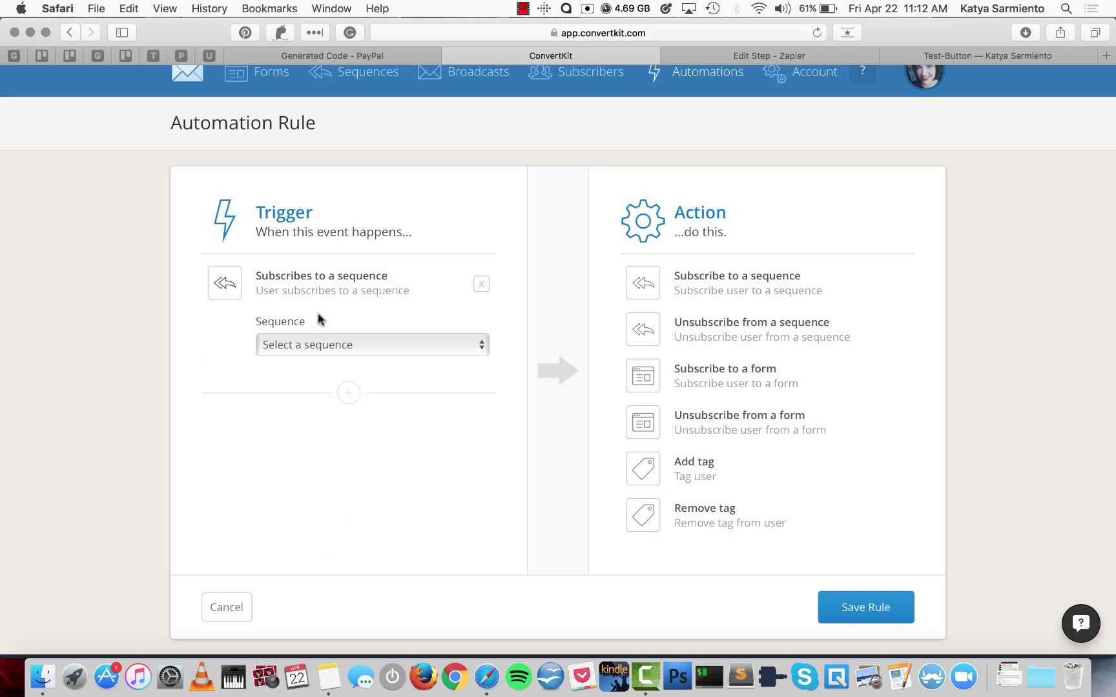
pyautogui.click(316, 345)
pyautogui.click(342, 432)
pyautogui.click(716, 465)
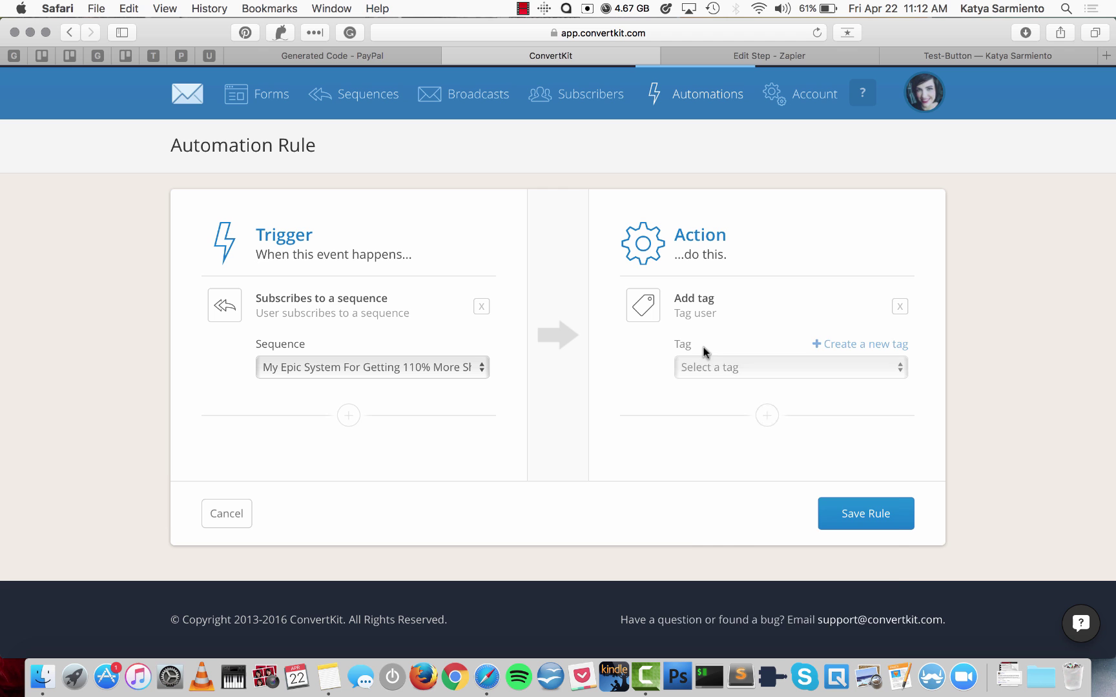
pyautogui.click(705, 364)
pyautogui.click(729, 540)
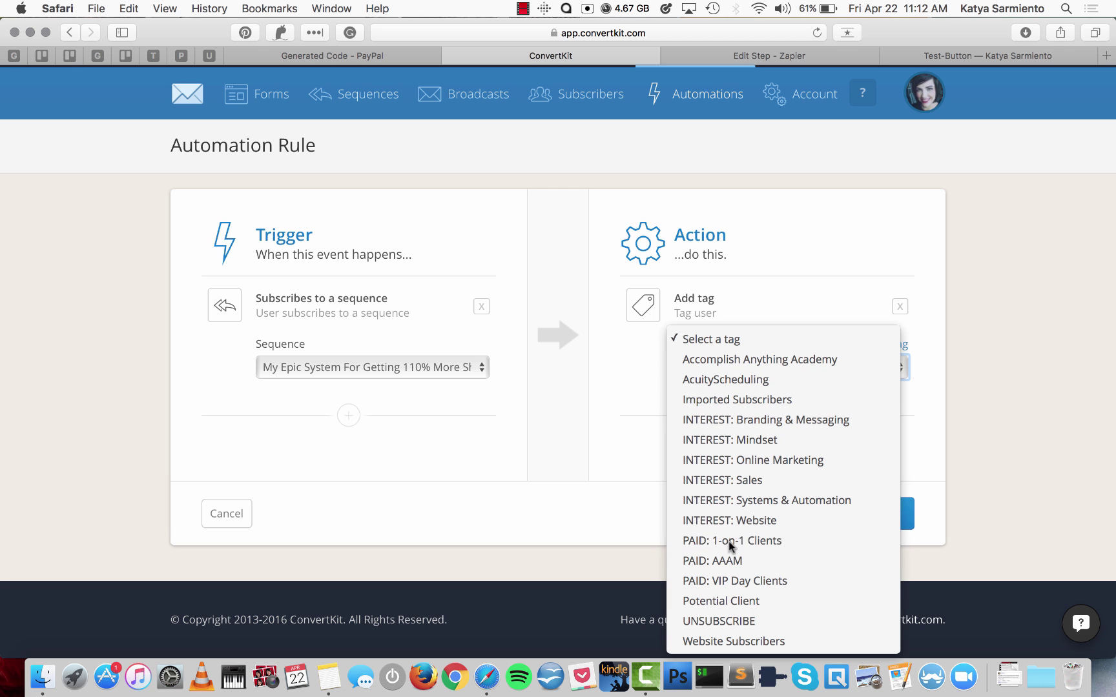
pyautogui.click(363, 56)
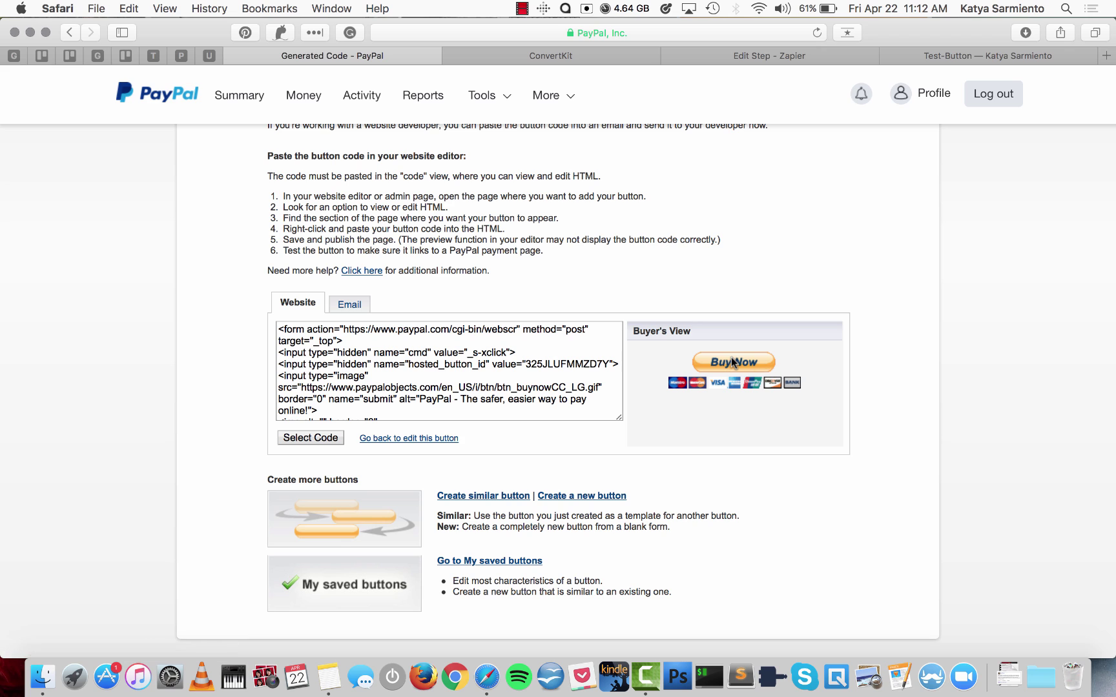
pyautogui.click(761, 55)
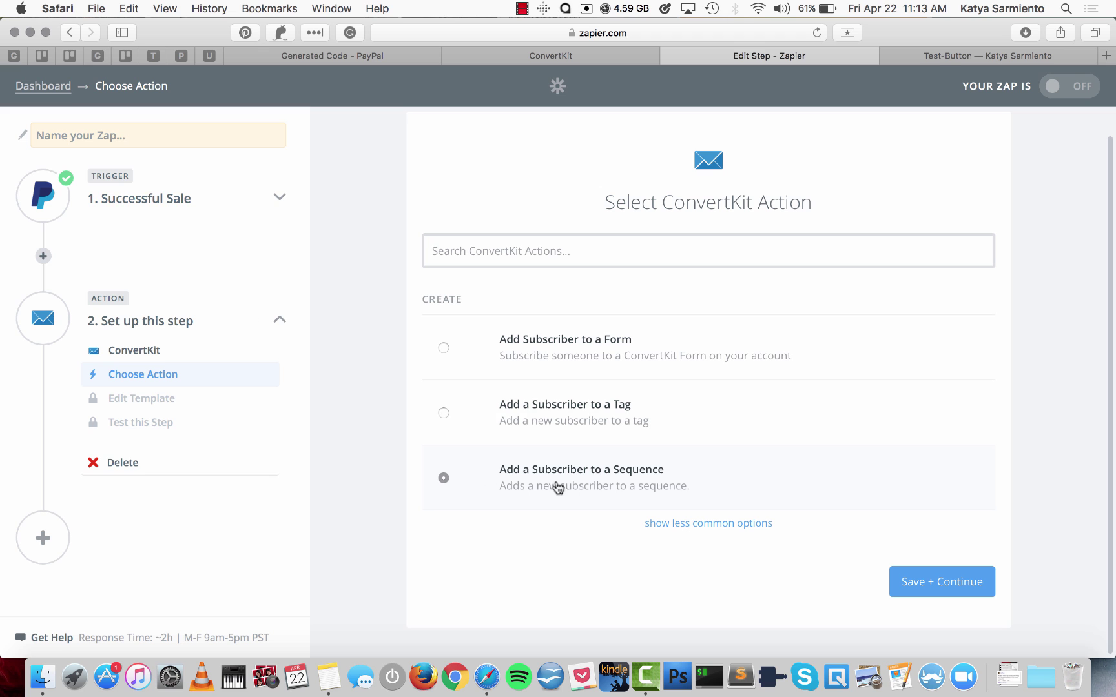
pyautogui.click(525, 57)
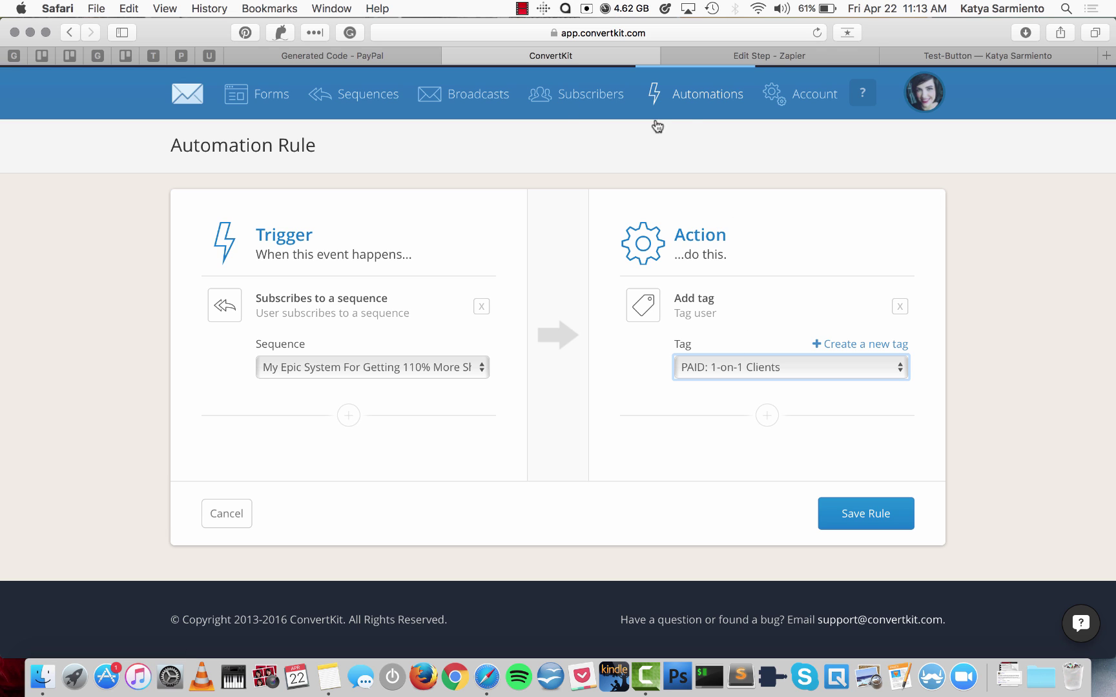
# Step: Keep Add a Subscriber to a Sequence as the action and connect ConvertKit Account #1
pyautogui.click(801, 59)
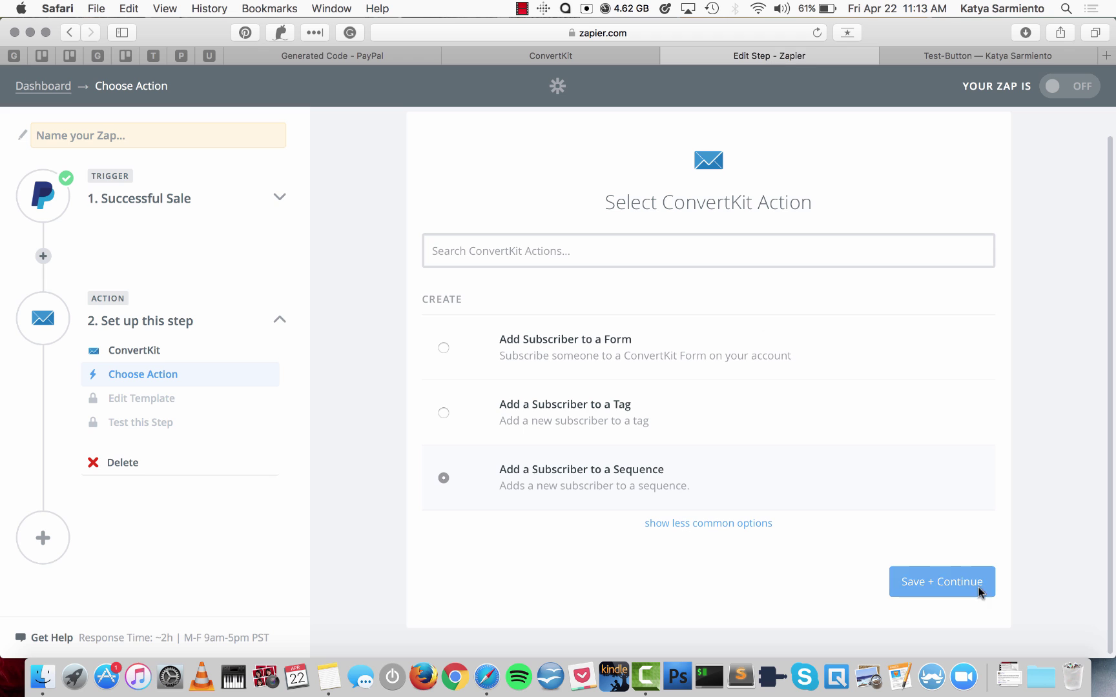
pyautogui.click(944, 580)
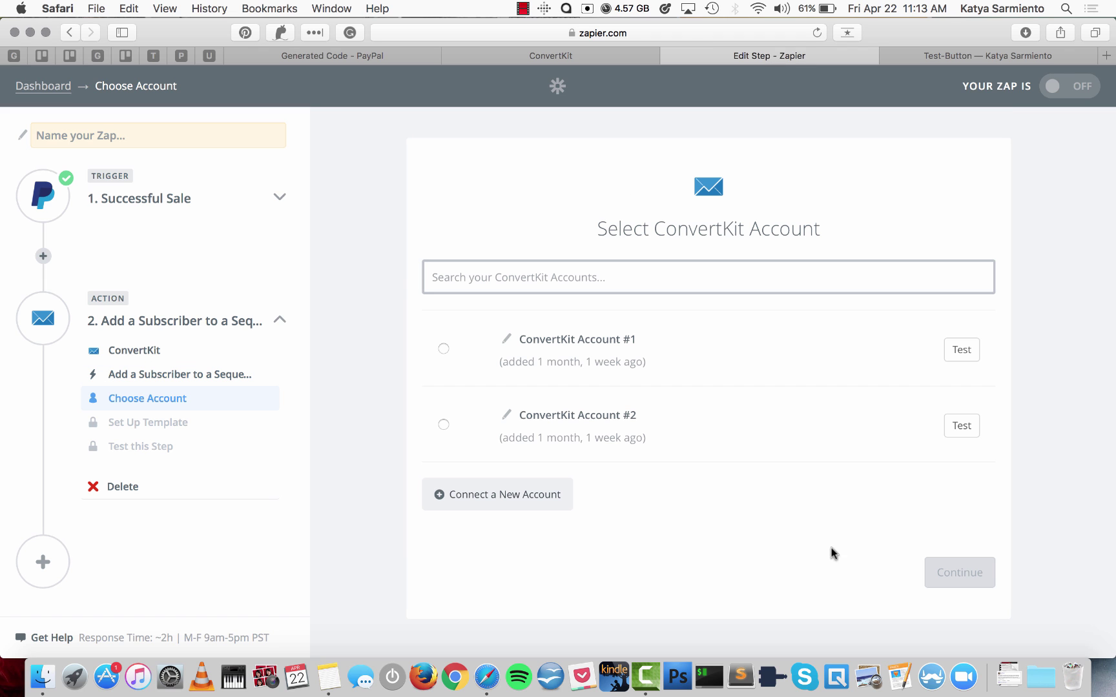
pyautogui.click(654, 349)
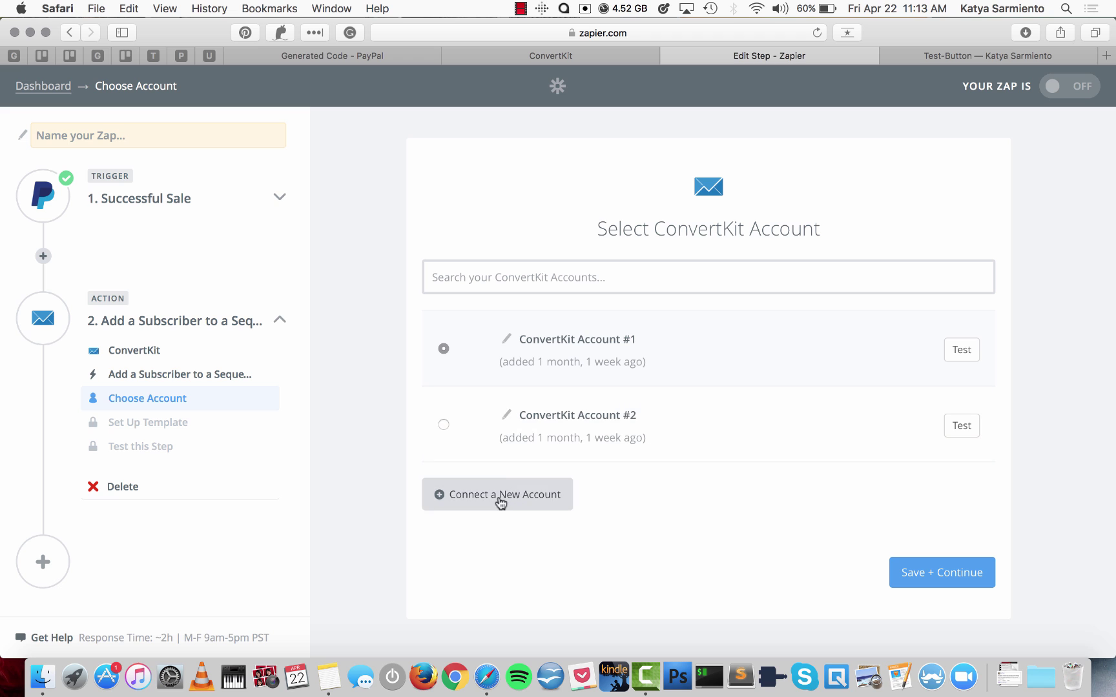
pyautogui.click(930, 582)
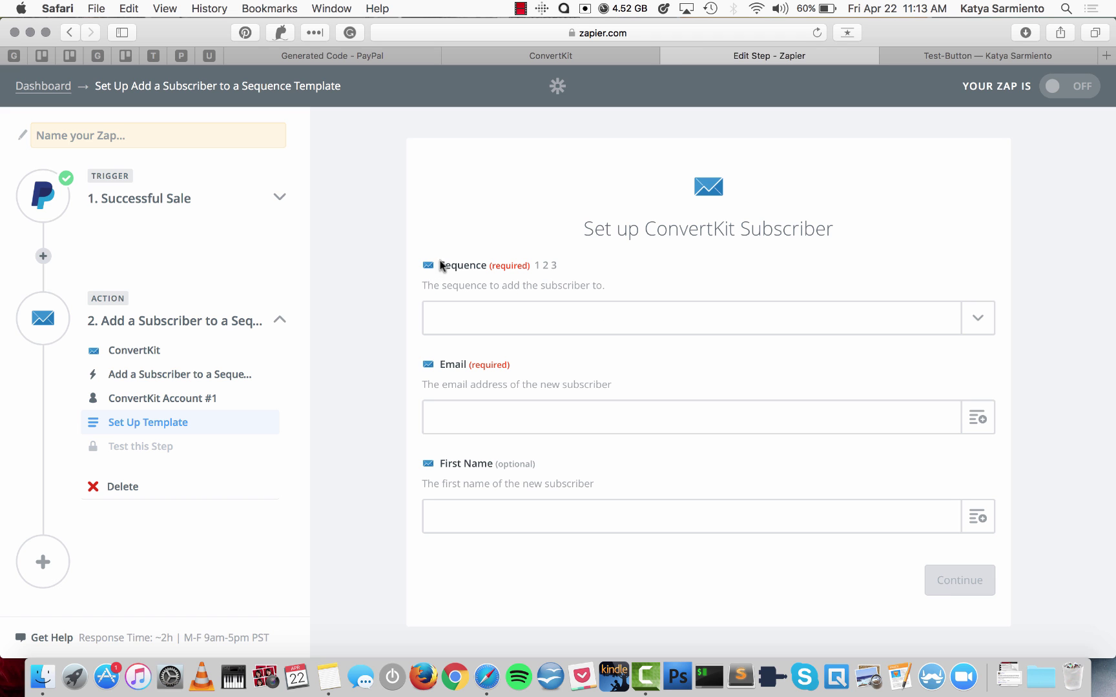
# Step: Target the Epic System sequence, mapping PayPal Payer Email and First Name into the subscriber fields
pyautogui.click(975, 326)
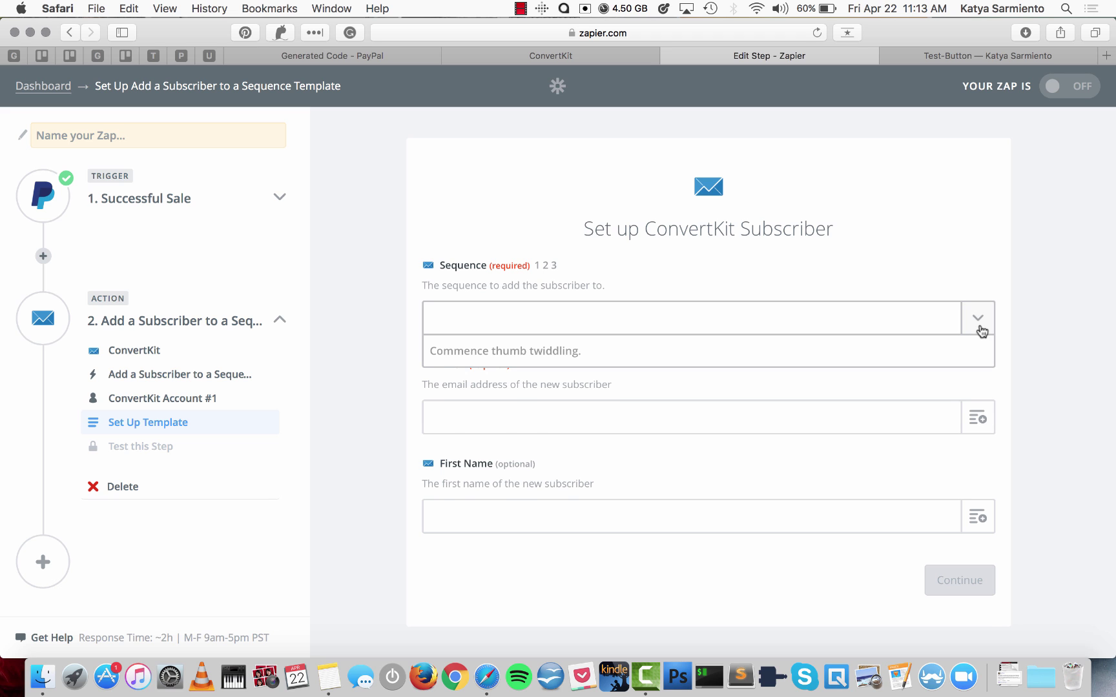
pyautogui.click(498, 505)
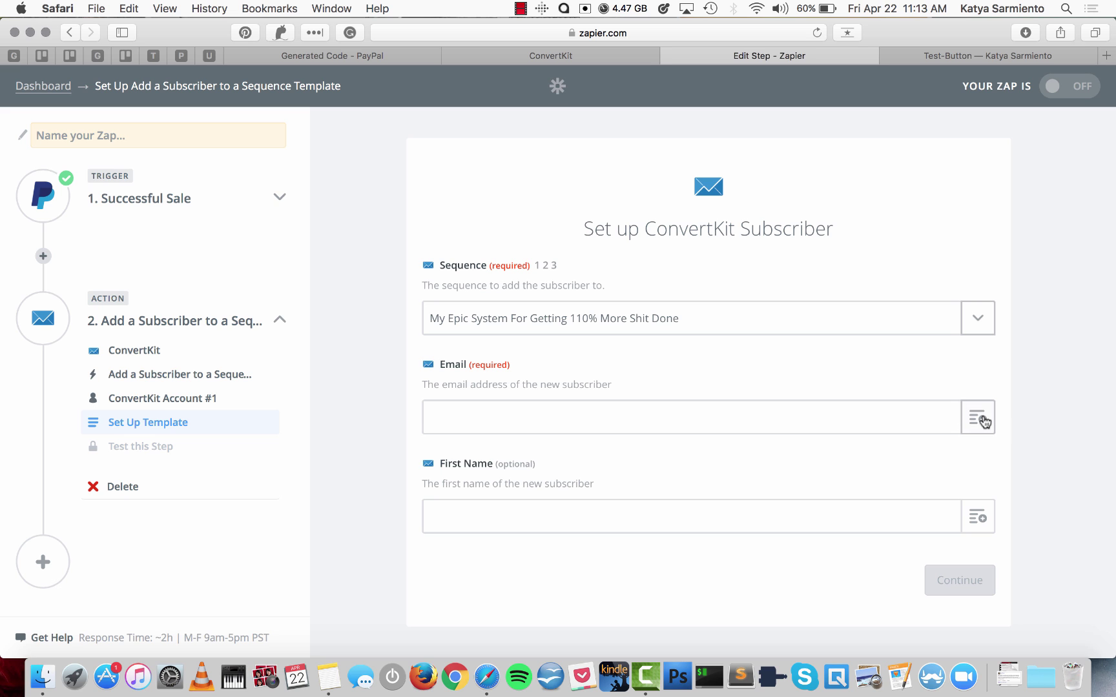
pyautogui.click(978, 418)
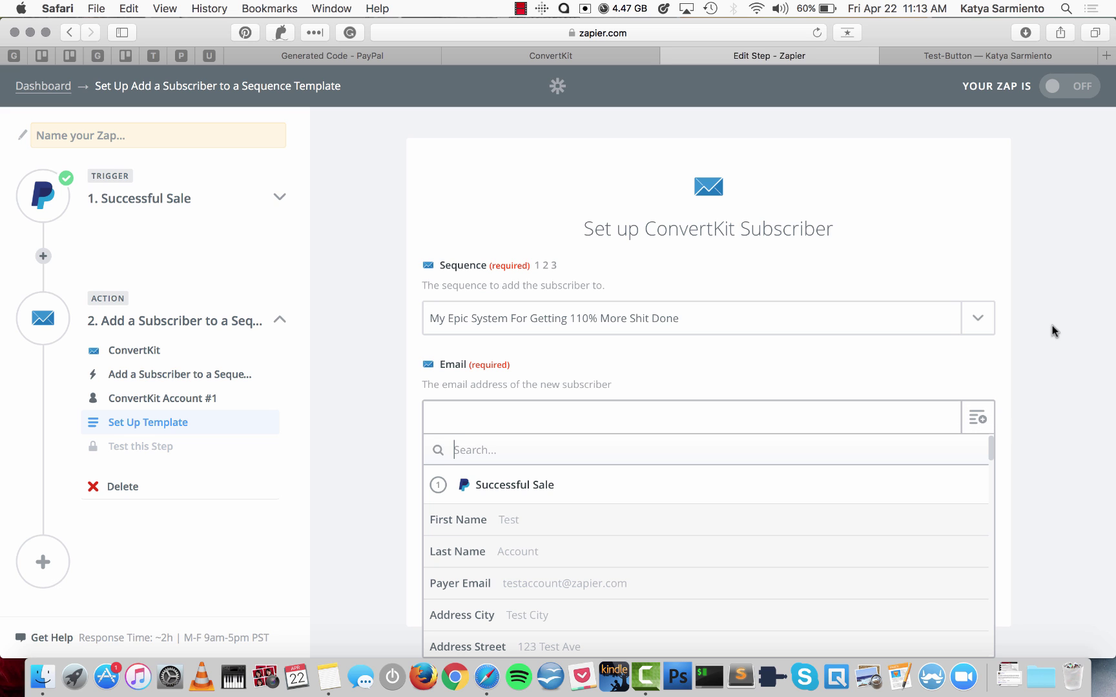
pyautogui.scroll(-2, 553, 510)
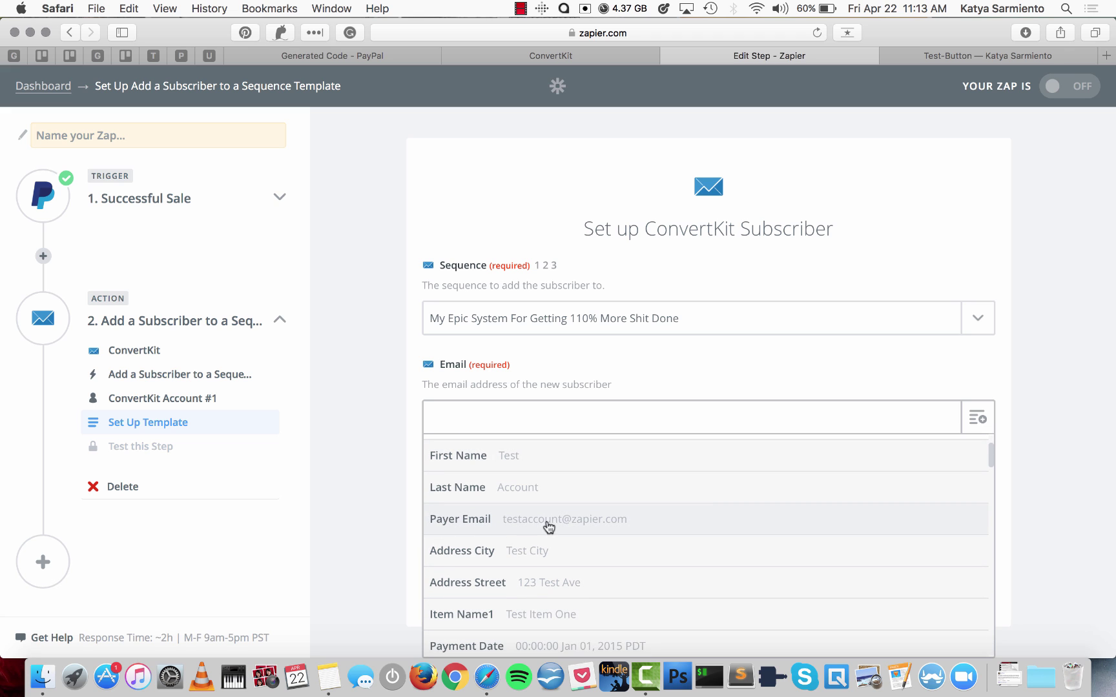
pyautogui.click(607, 526)
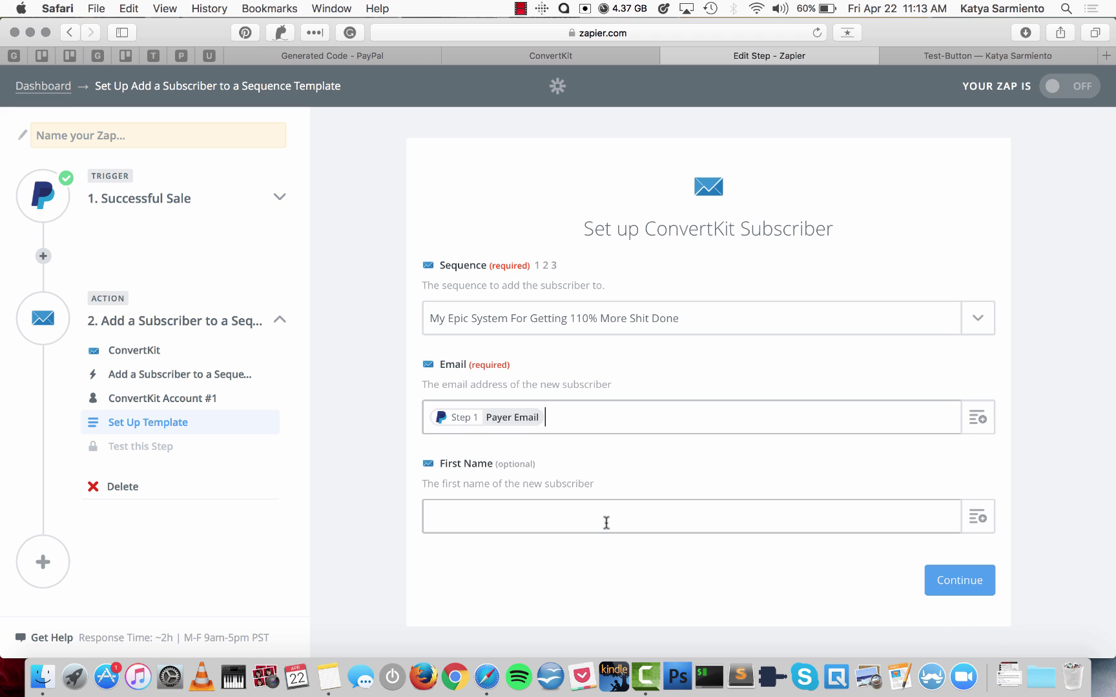
pyautogui.click(978, 520)
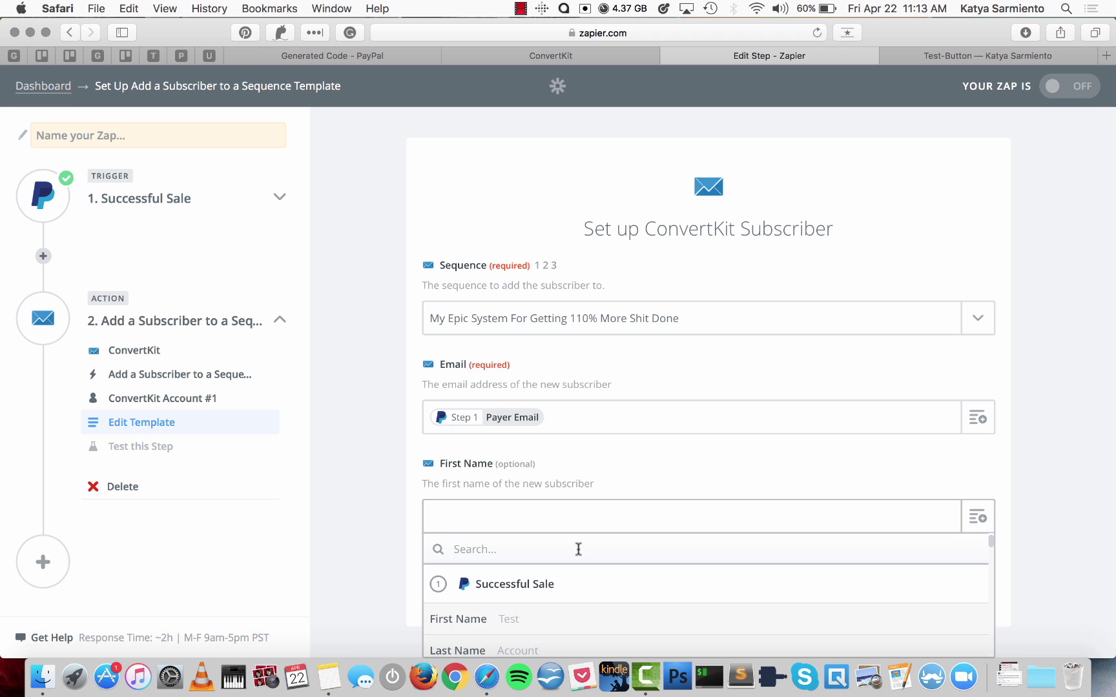
pyautogui.scroll(-2, 548, 561)
pyautogui.click(524, 566)
pyautogui.click(963, 569)
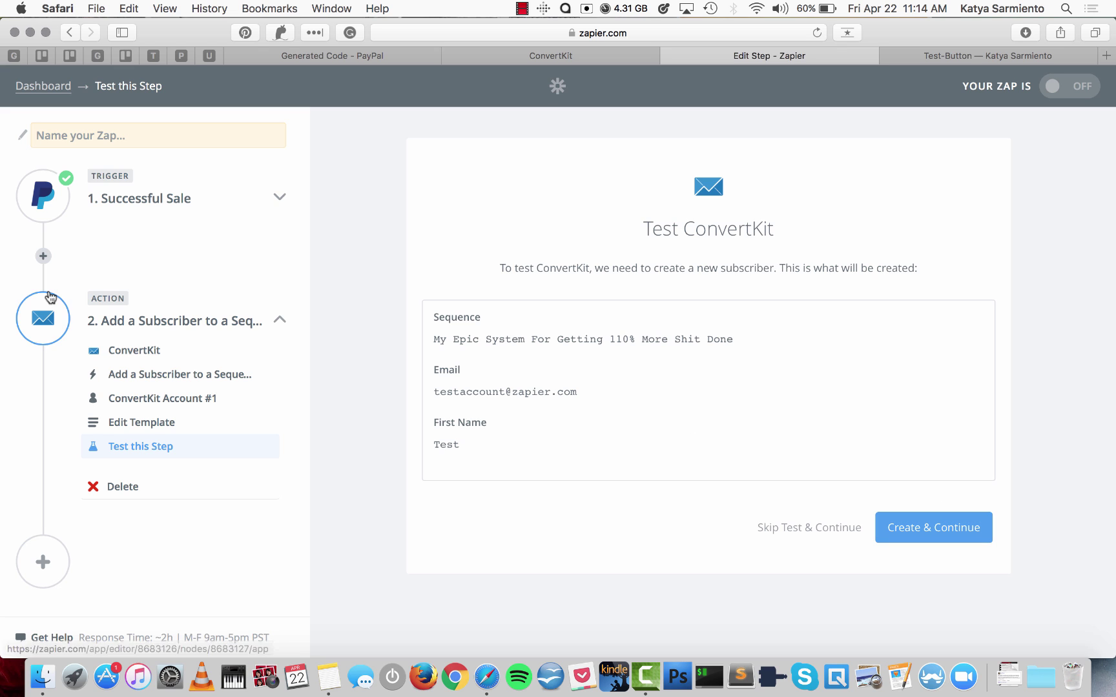
# Step: Scroll through PayPal's generated Buy Now button code, then go back to Zapier's test step
pyautogui.click(326, 55)
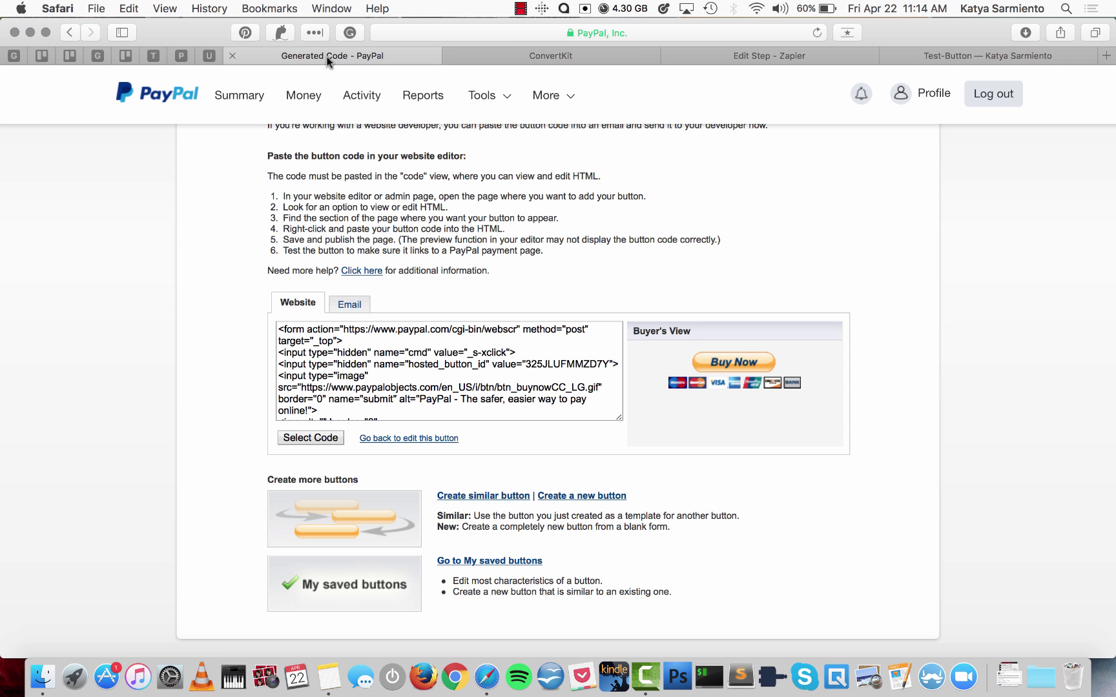
pyautogui.scroll(5, 235, 259)
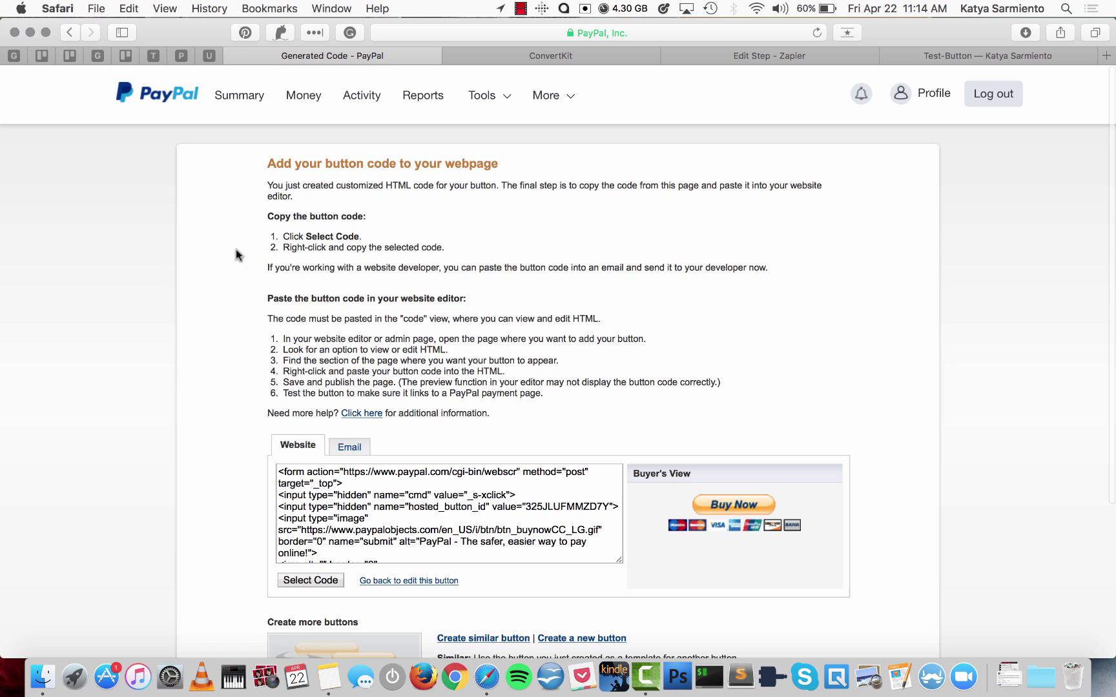
pyautogui.scroll(-3, 230, 218)
pyautogui.scroll(3, 231, 218)
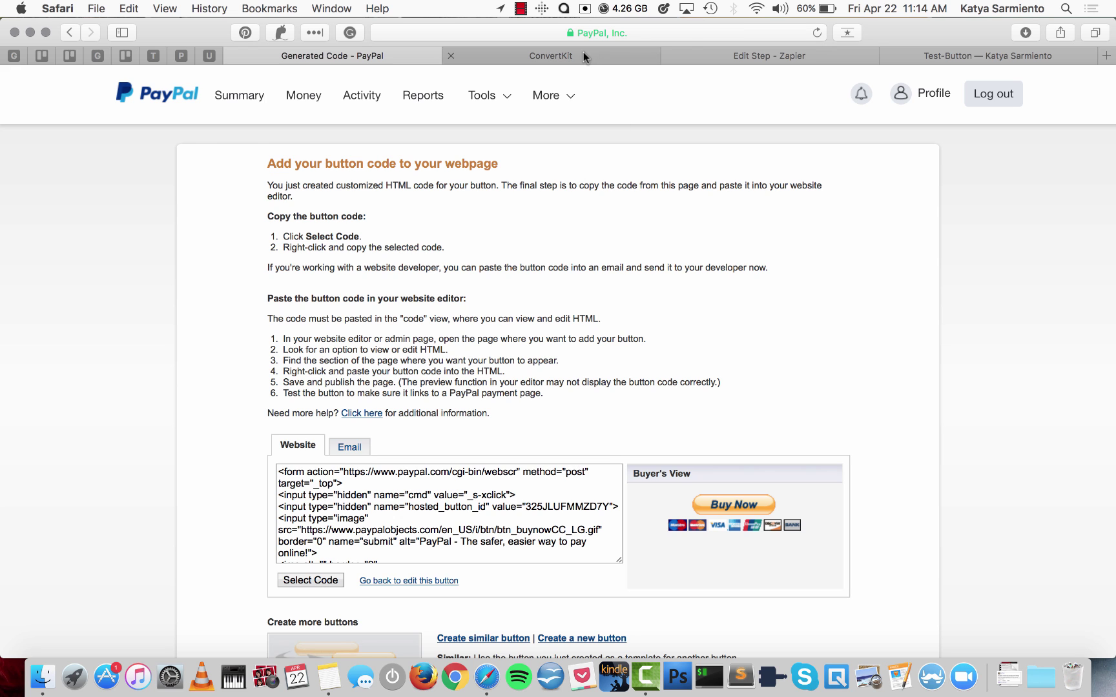
pyautogui.click(551, 56)
# Step: Back in the Zapier editor, enter 'Epic System Product' as the zap's name and save it
pyautogui.click(769, 55)
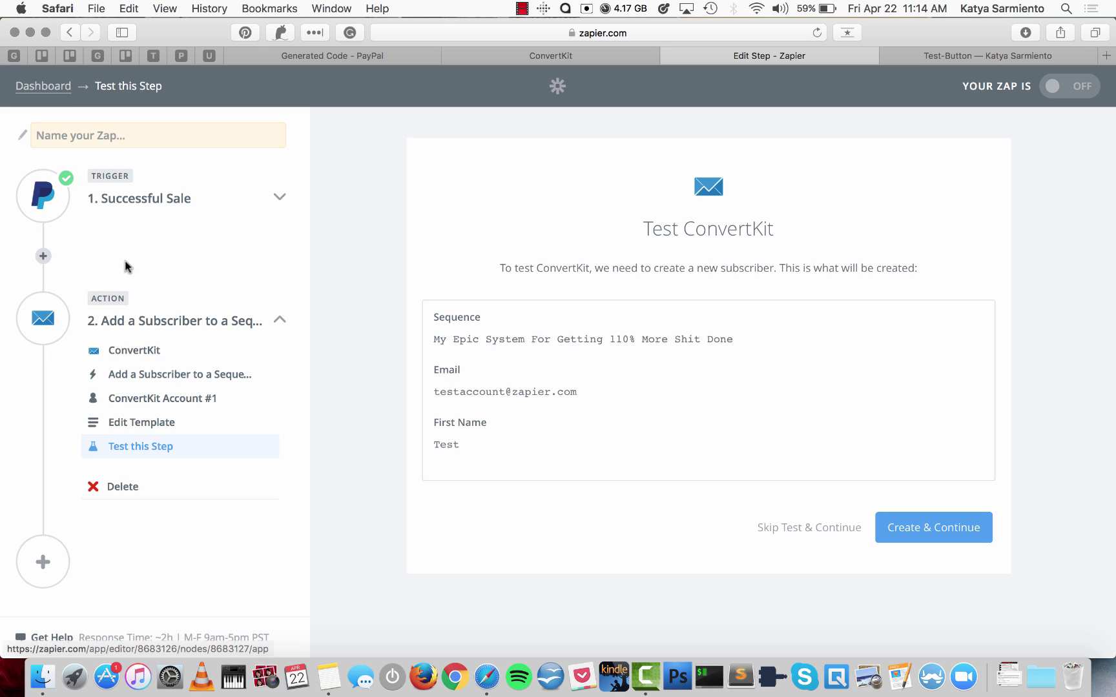
pyautogui.click(75, 140)
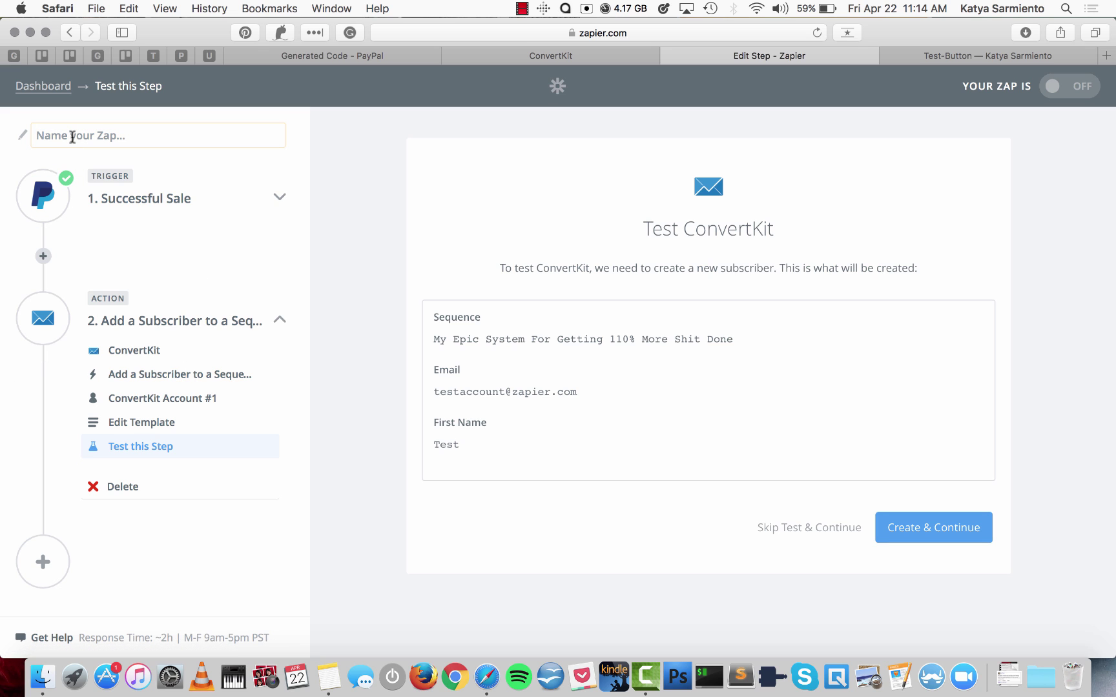
pyautogui.write('Epic System')
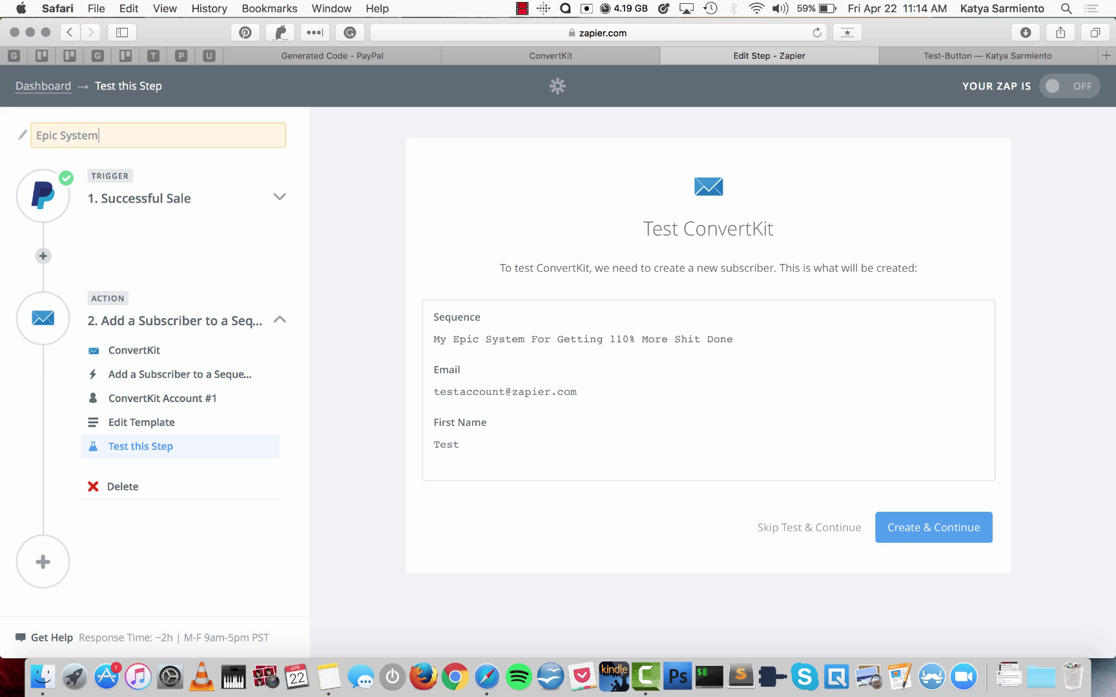
pyautogui.write(' Product')
pyautogui.click(374, 215)
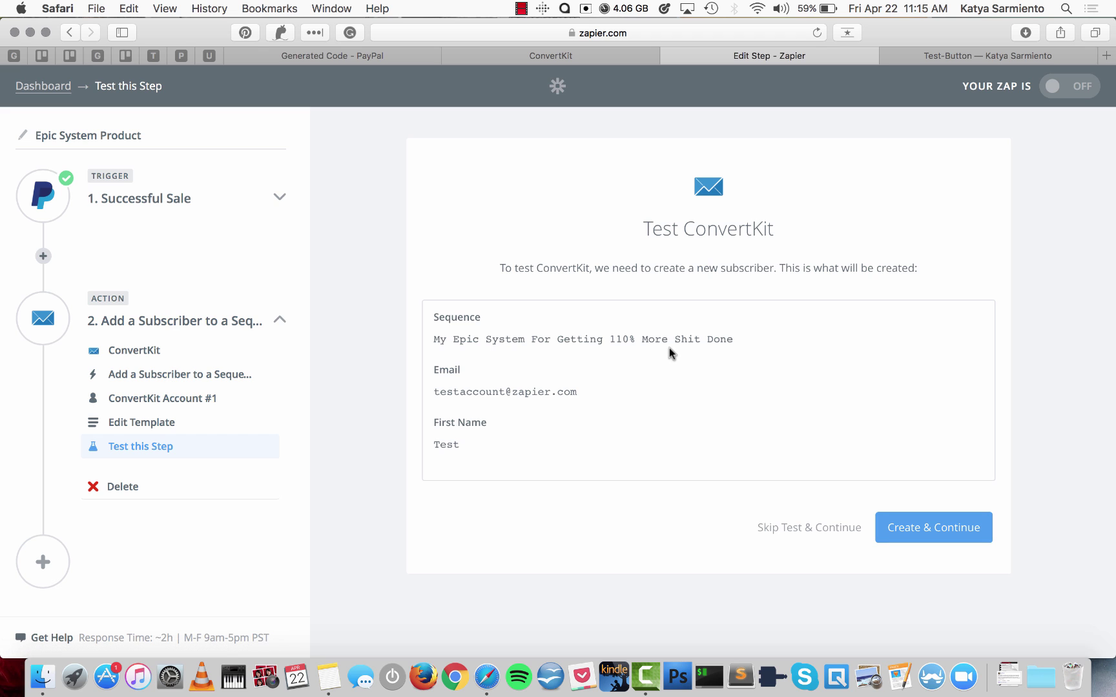
# Step: Add a Filter step after the Successful Sale trigger and browse its field list for Item Name1
pyautogui.click(42, 257)
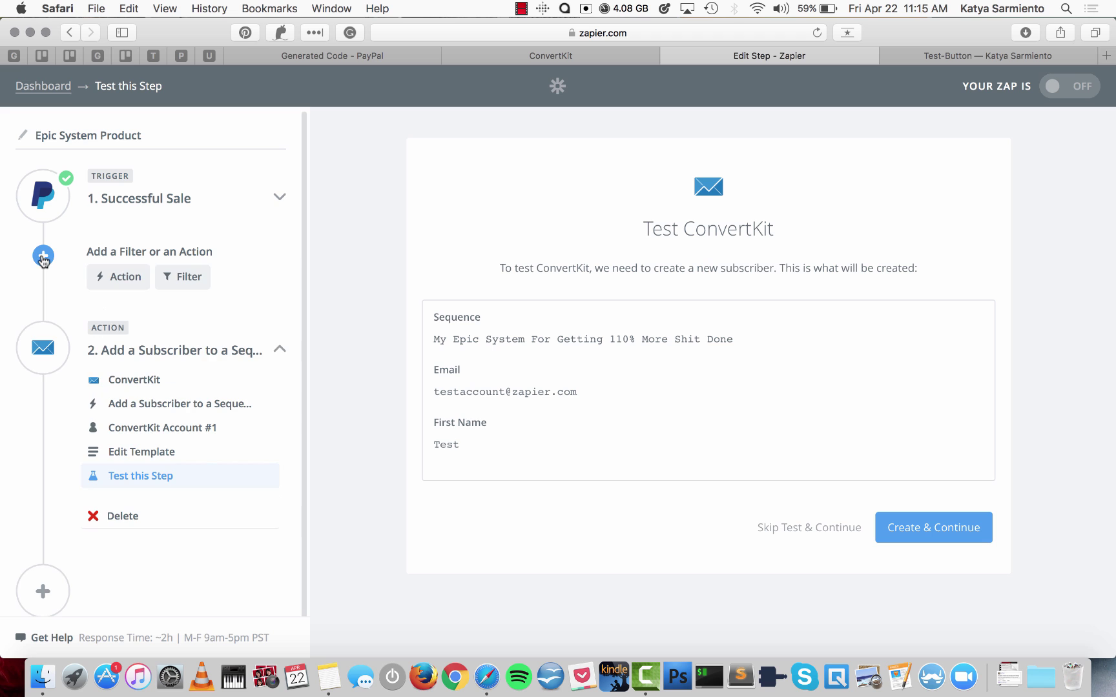
pyautogui.click(184, 278)
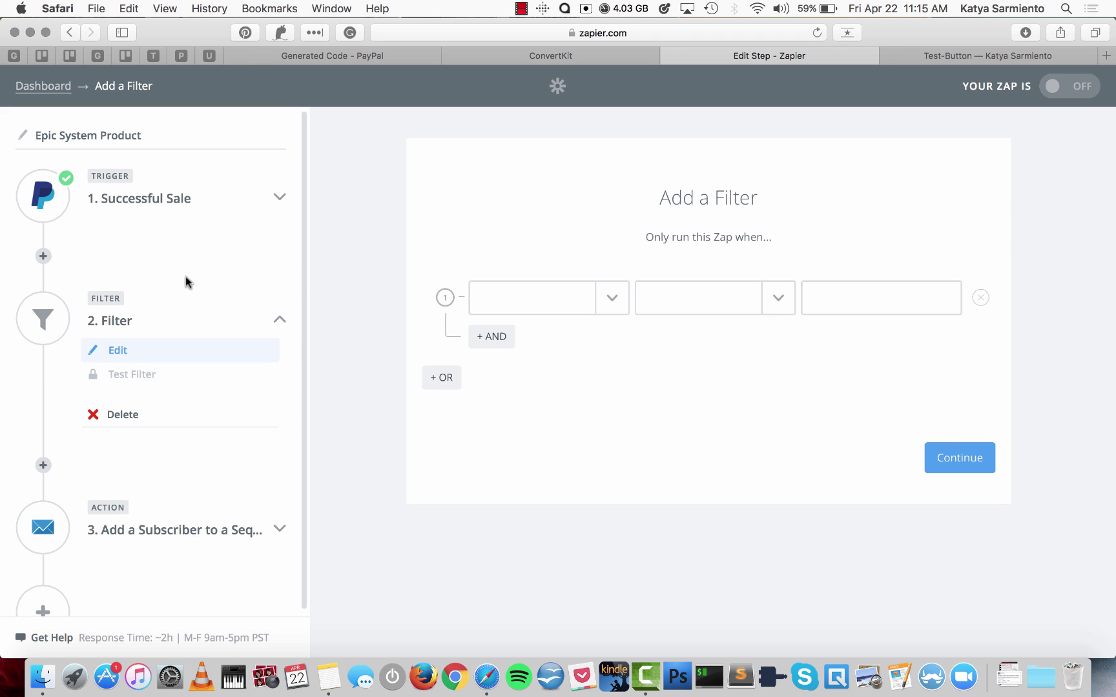
pyautogui.click(610, 299)
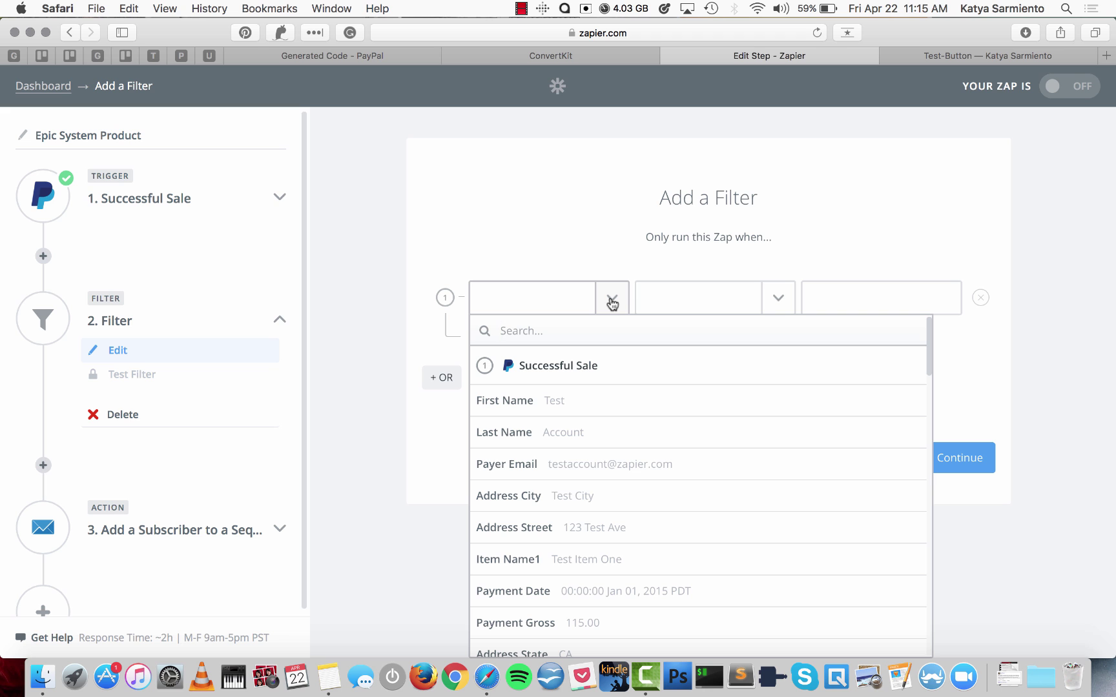
pyautogui.scroll(-4, 572, 427)
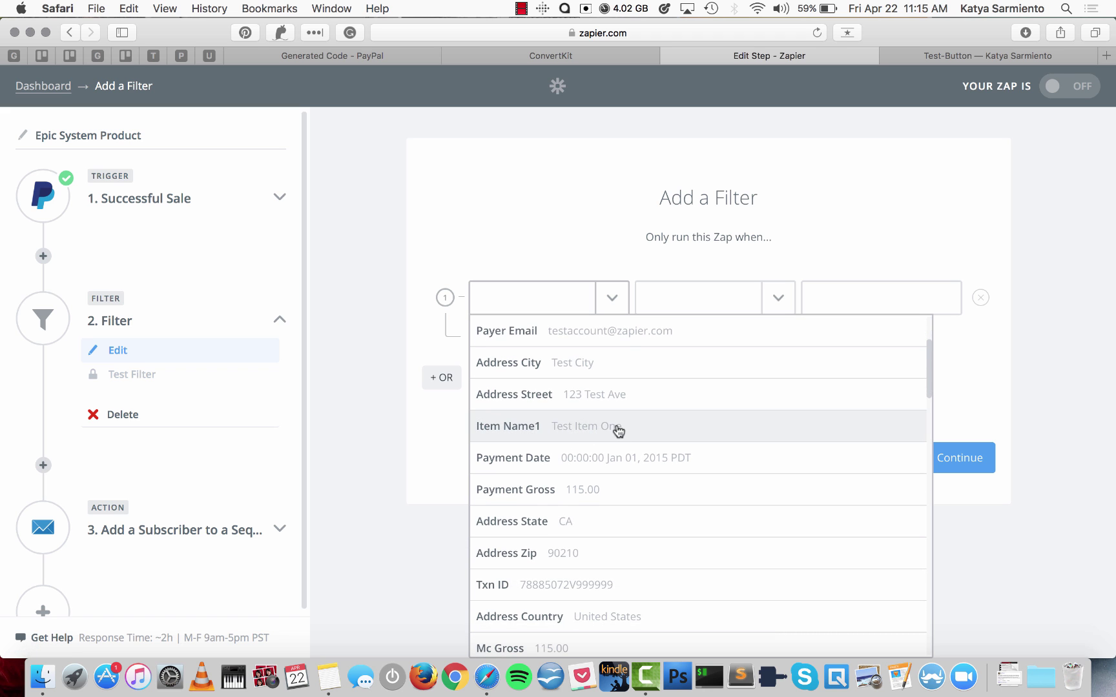
pyautogui.scroll(-3, 617, 431)
pyautogui.scroll(-5, 618, 431)
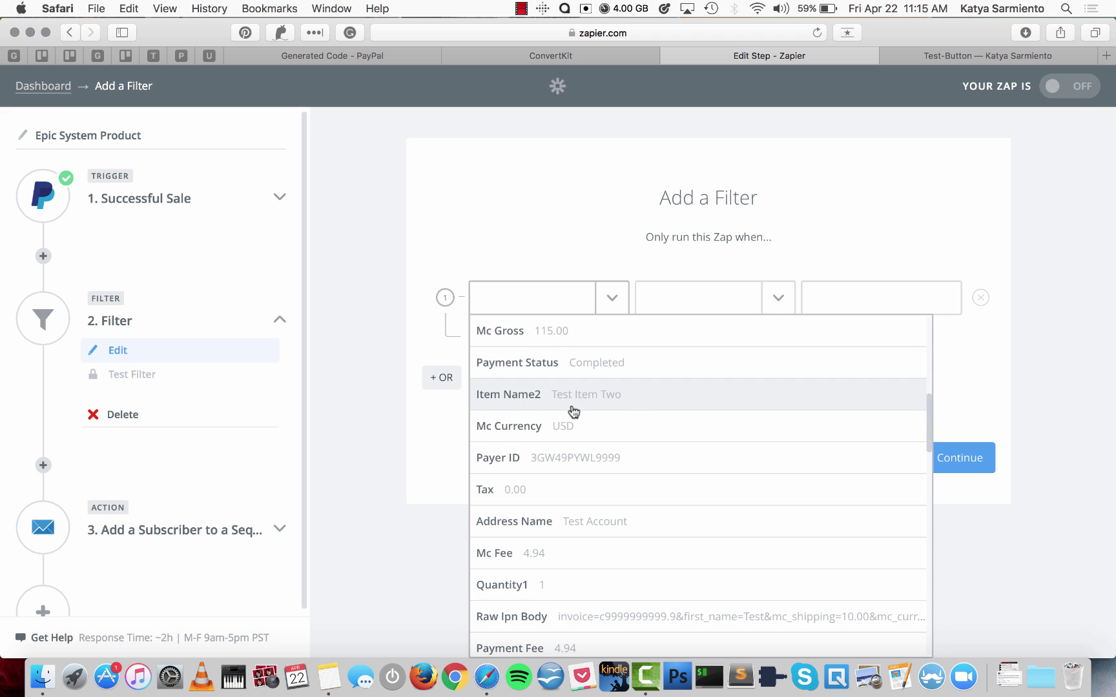
pyautogui.scroll(-5, 565, 400)
pyautogui.scroll(-4, 565, 403)
pyautogui.scroll(-7, 639, 403)
pyautogui.scroll(-10, 639, 403)
pyautogui.scroll(-5, 639, 402)
pyautogui.scroll(15, 639, 403)
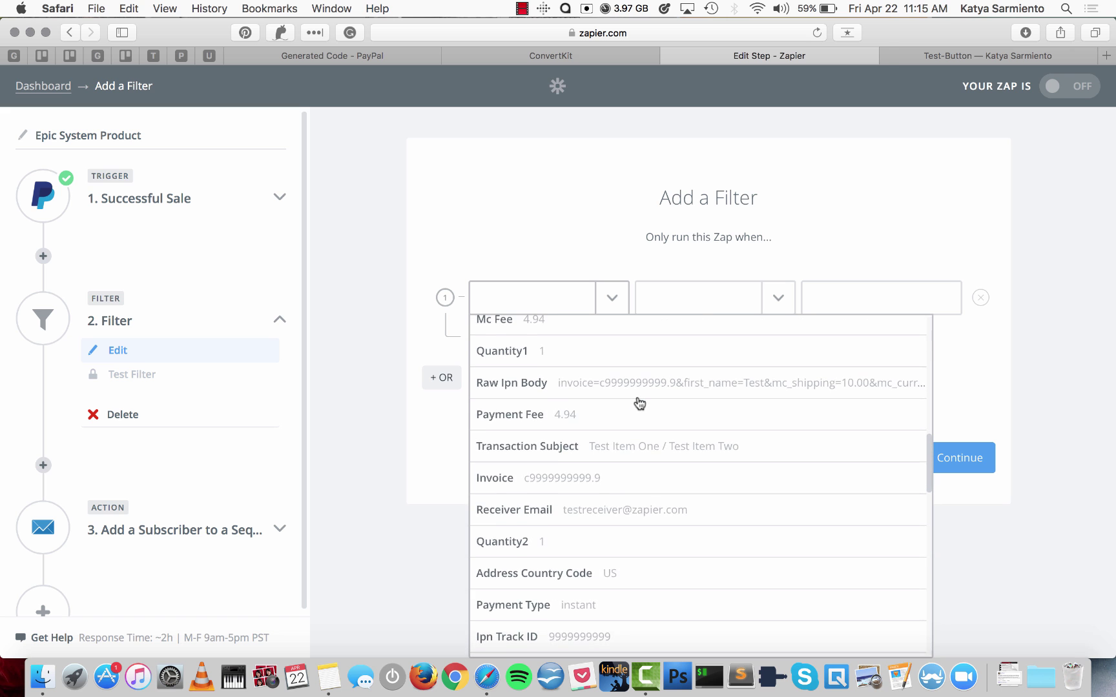
pyautogui.scroll(4, 580, 501)
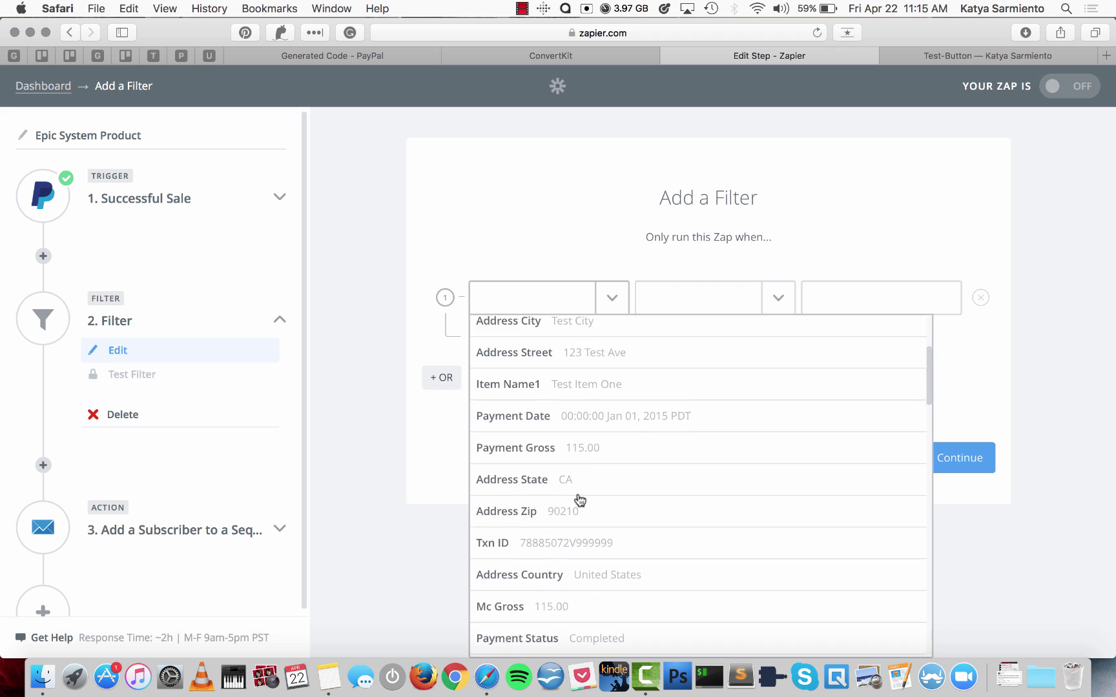
pyautogui.scroll(4, 580, 501)
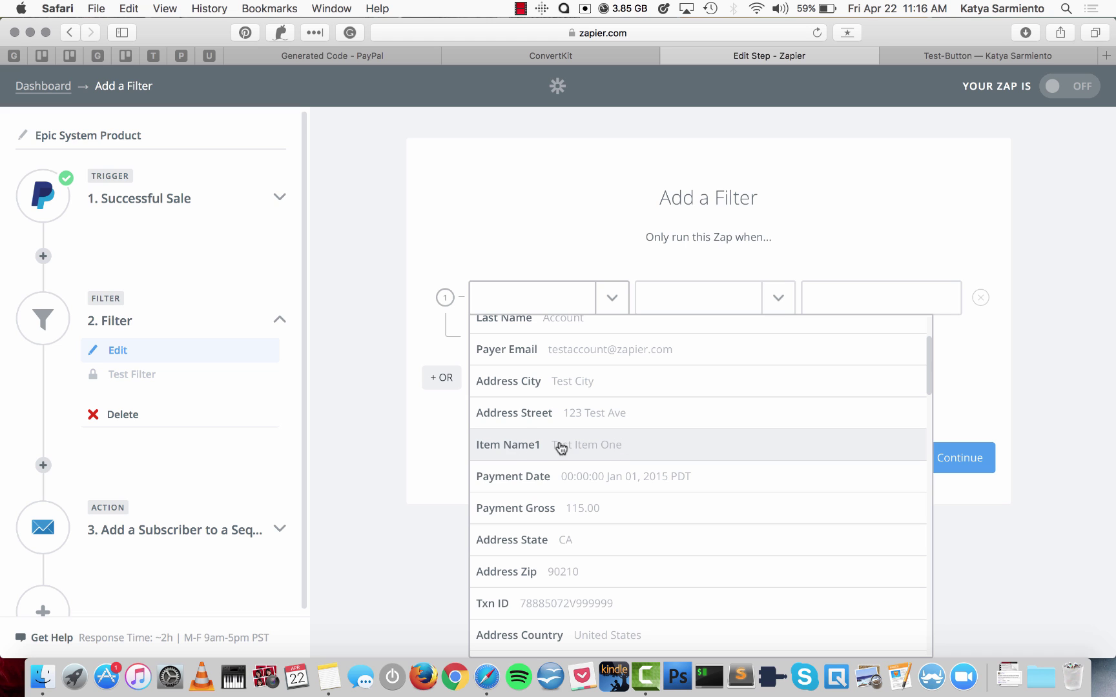
# Step: Set the filter condition to Item Name1 (Text) Exactly matches
pyautogui.click(605, 454)
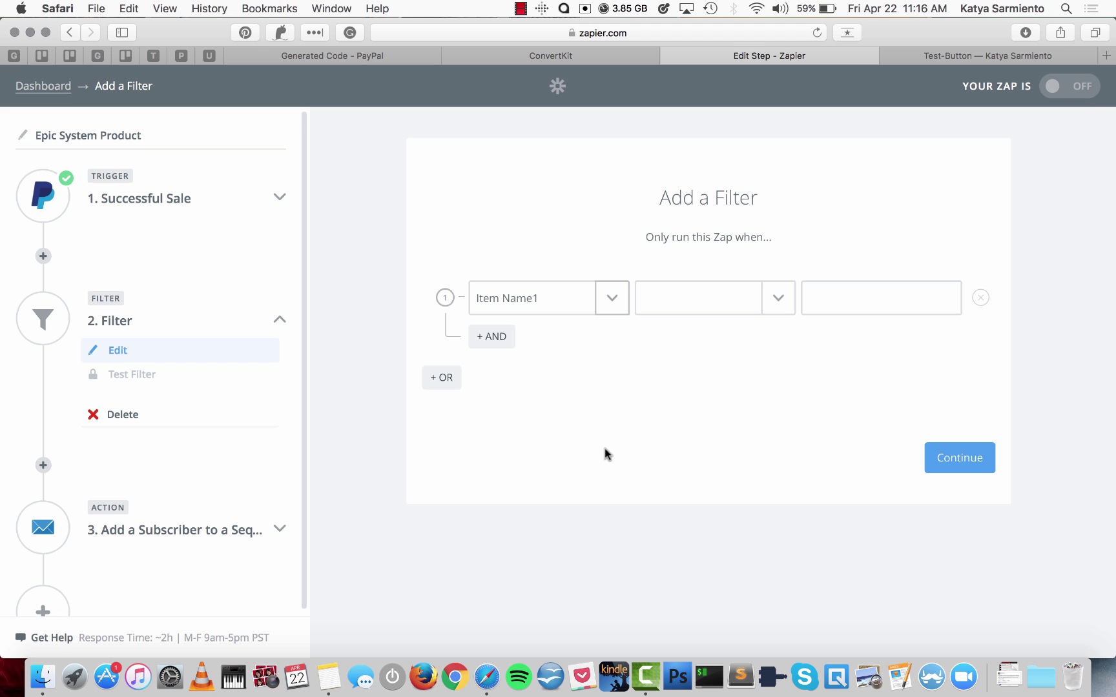
pyautogui.click(787, 297)
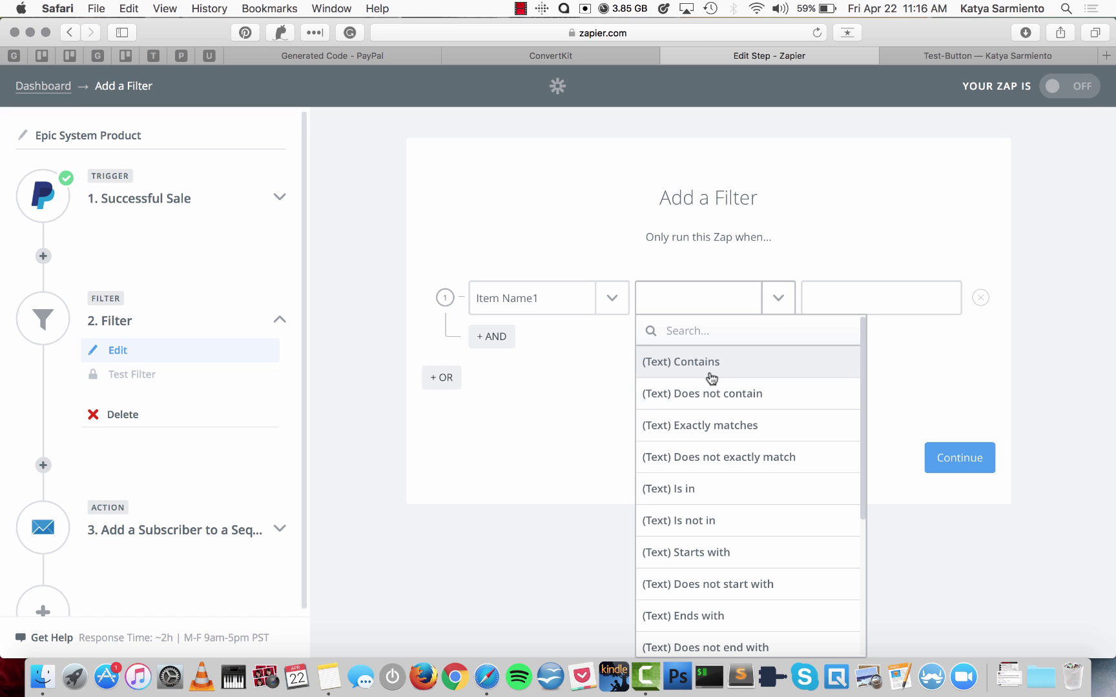
pyautogui.click(715, 433)
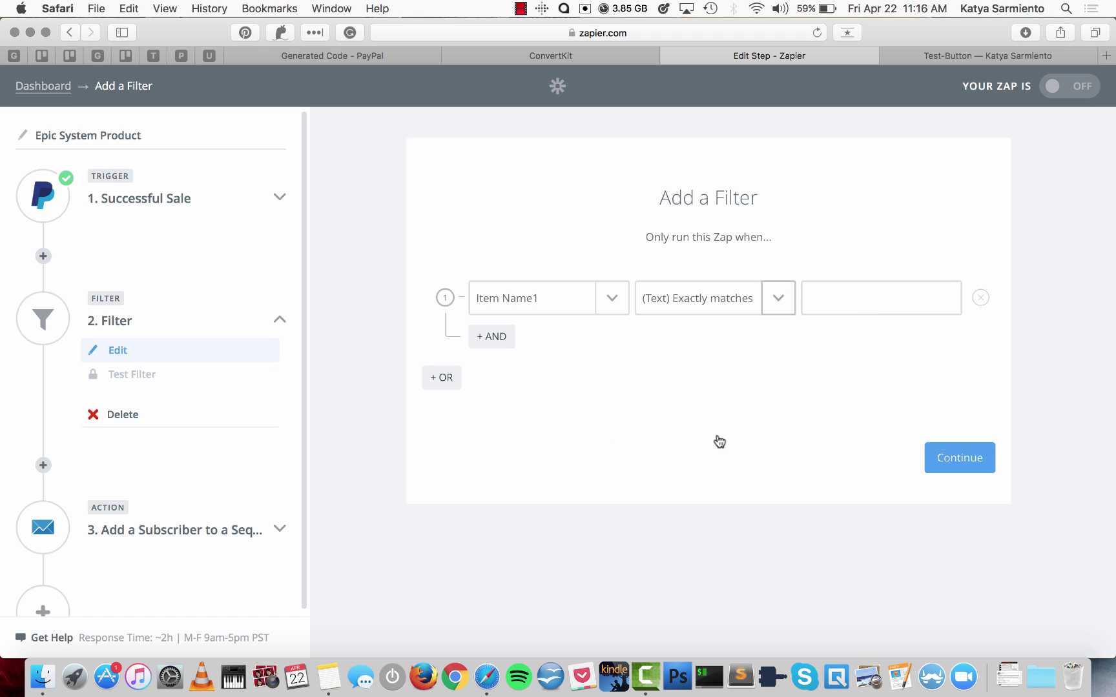
pyautogui.click(603, 313)
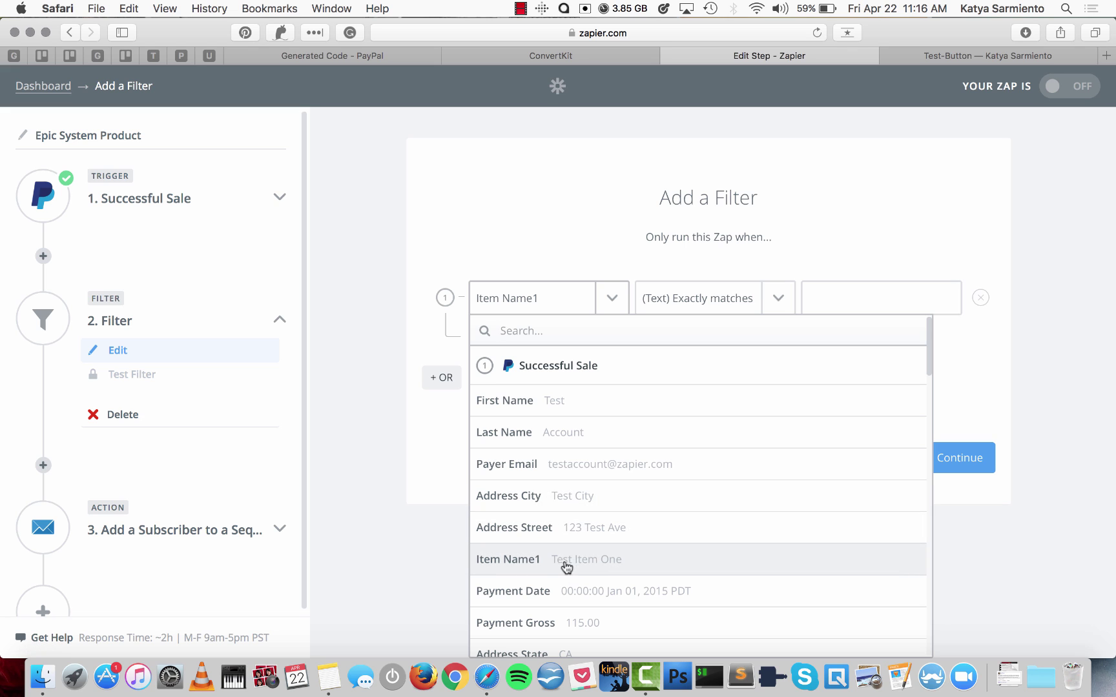
# Step: Enter 'Test Item Two' as the match value and run the filter test
pyautogui.click(837, 309)
pyautogui.write('Test Ite')
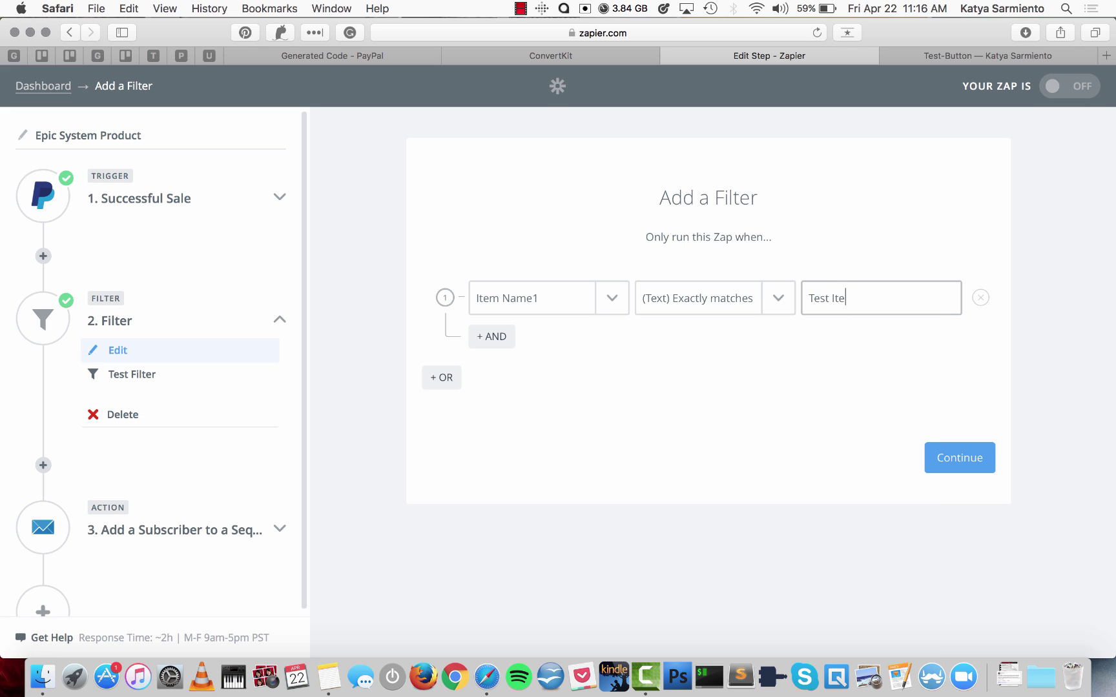
pyautogui.write('m ONe')
pyautogui.press('BackSpace')
pyautogui.press('BackSpace')
pyautogui.write('ne')
pyautogui.click(800, 355)
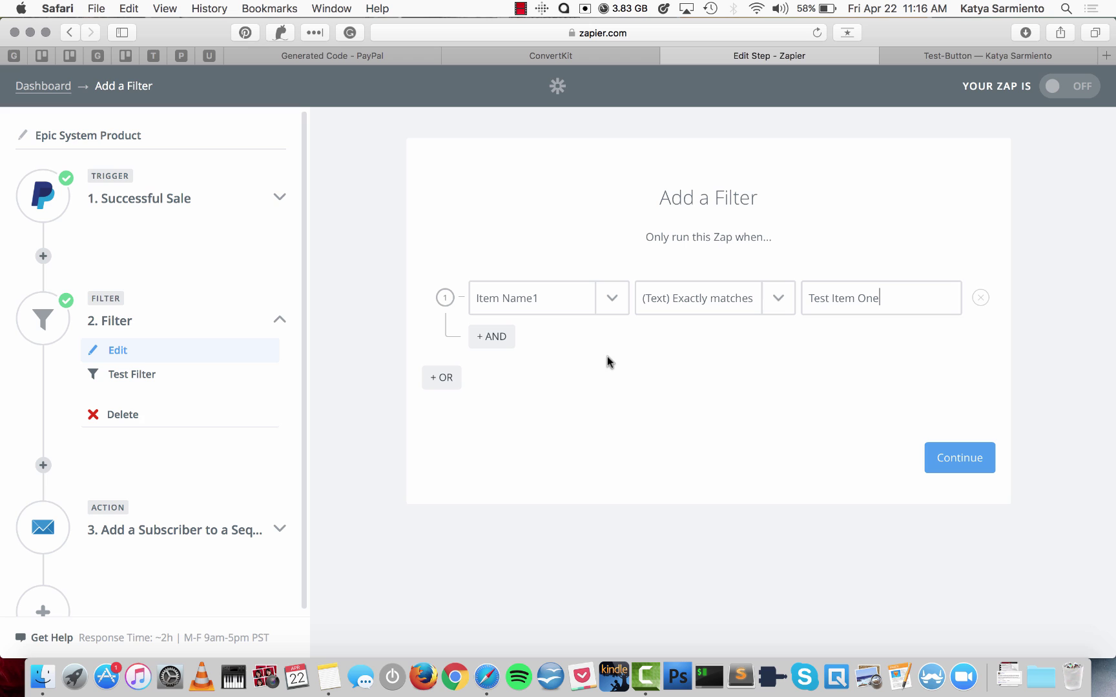
pyautogui.click(870, 314)
pyautogui.press('BackSpace')
pyautogui.press('BackSpace')
pyautogui.press('BackSpace')
pyautogui.write('Two')
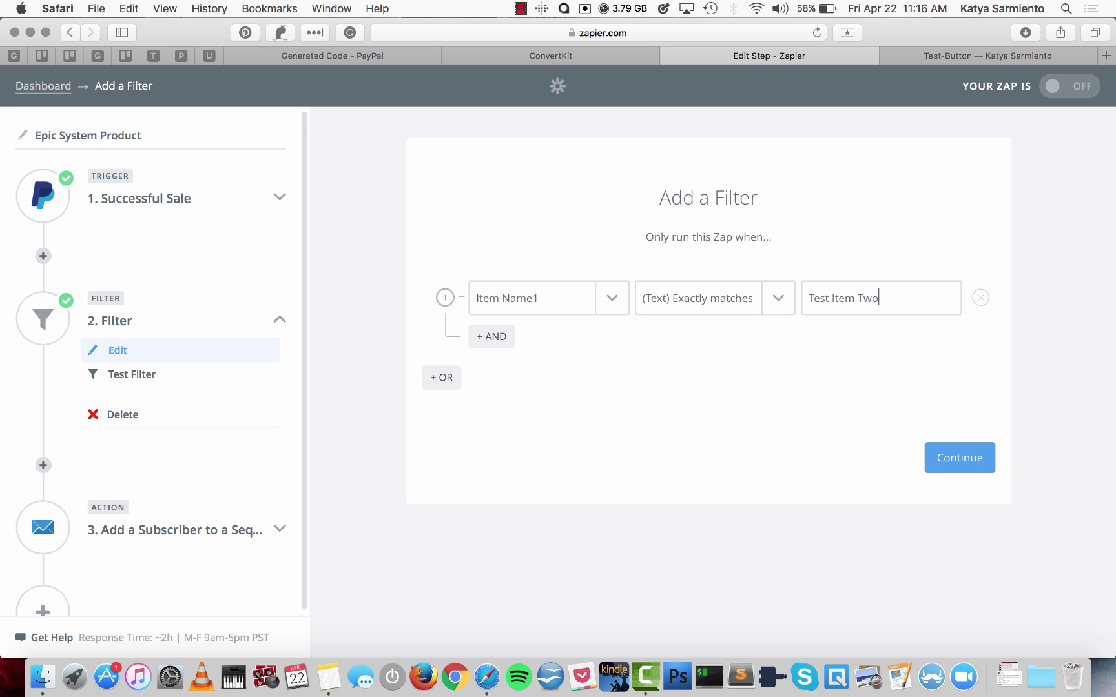
pyautogui.click(964, 465)
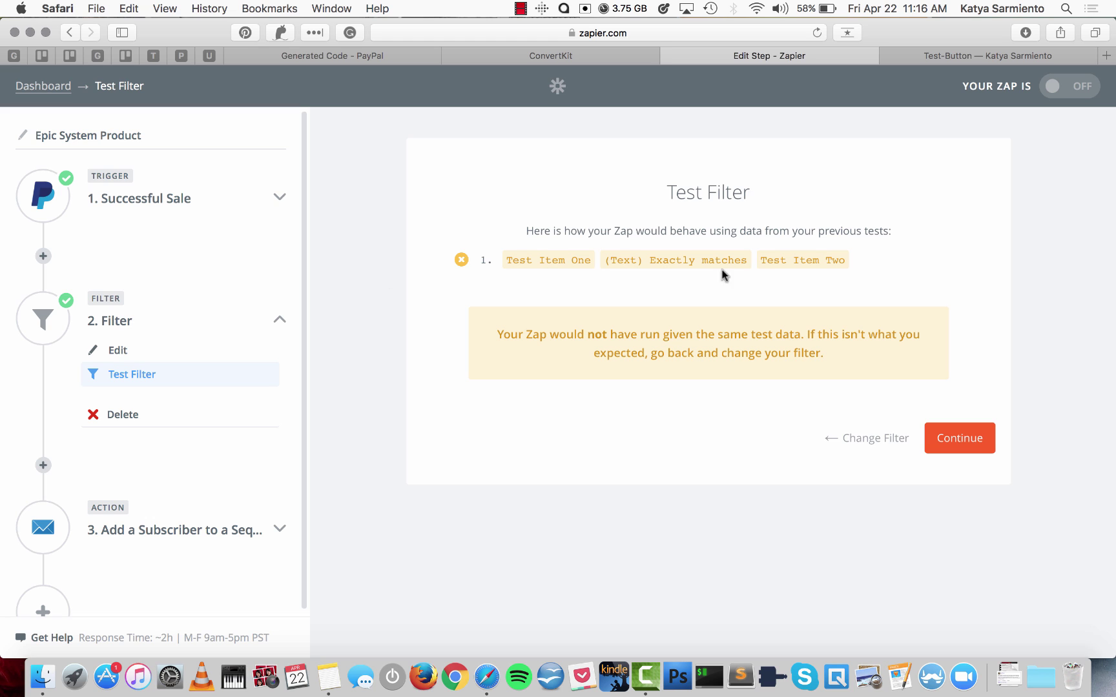
# Step: Review the failing 'Test Item Two' filter result, then begin deleting the filter step
pyautogui.moveTo(761, 259); pyautogui.dragTo(847, 258)
pyautogui.click(750, 306)
pyautogui.moveTo(761, 260); pyautogui.dragTo(846, 260)
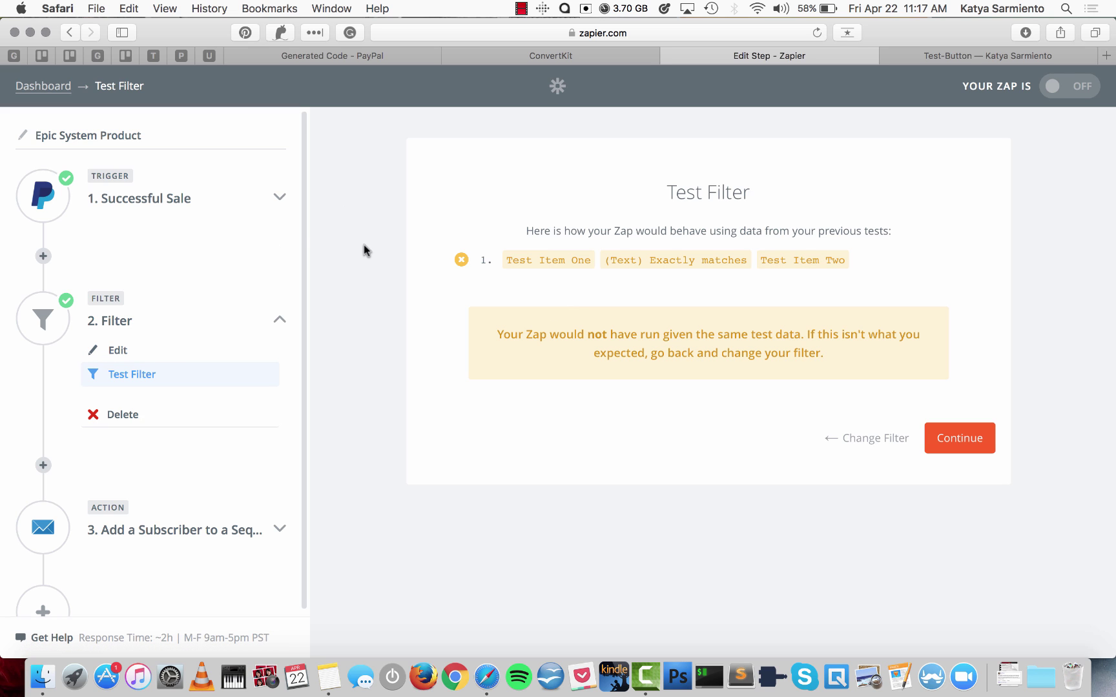
pyautogui.scroll(-2, 206, 417)
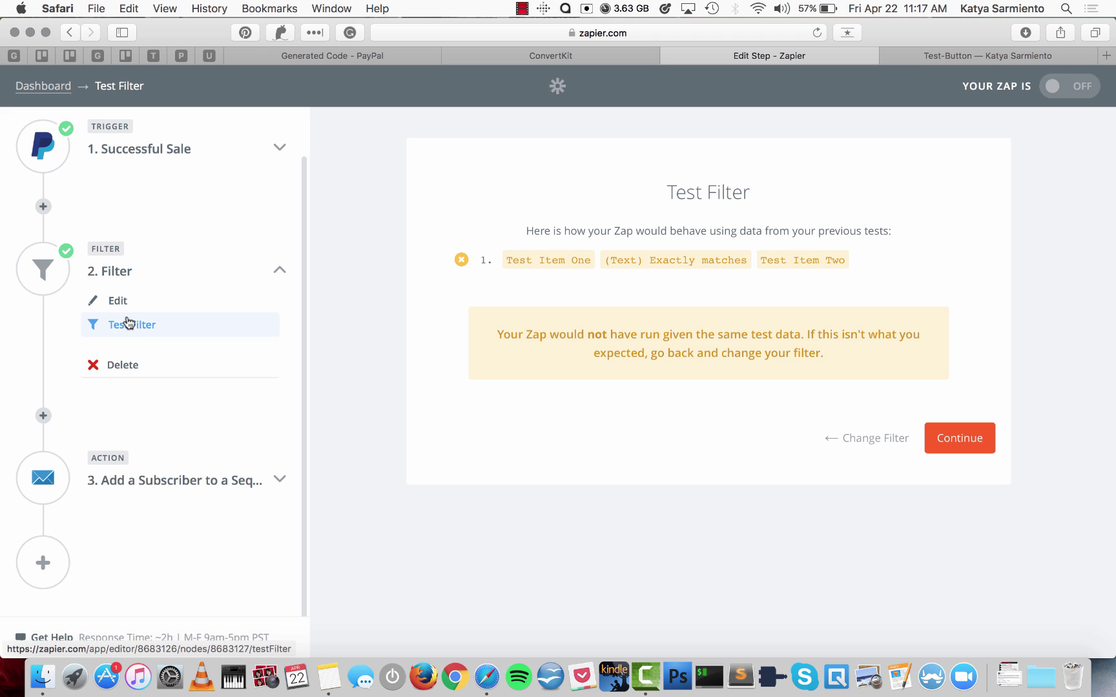
pyautogui.click(119, 365)
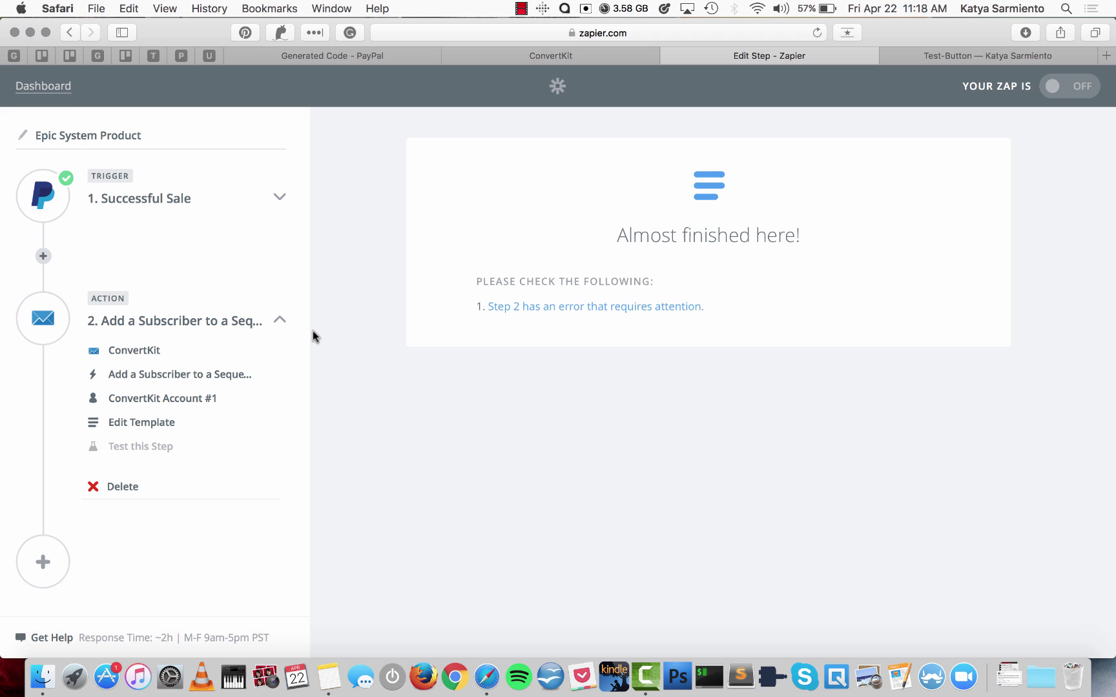
# Step: Add another filter step after the trigger and immediately delete it
pyautogui.click(42, 256)
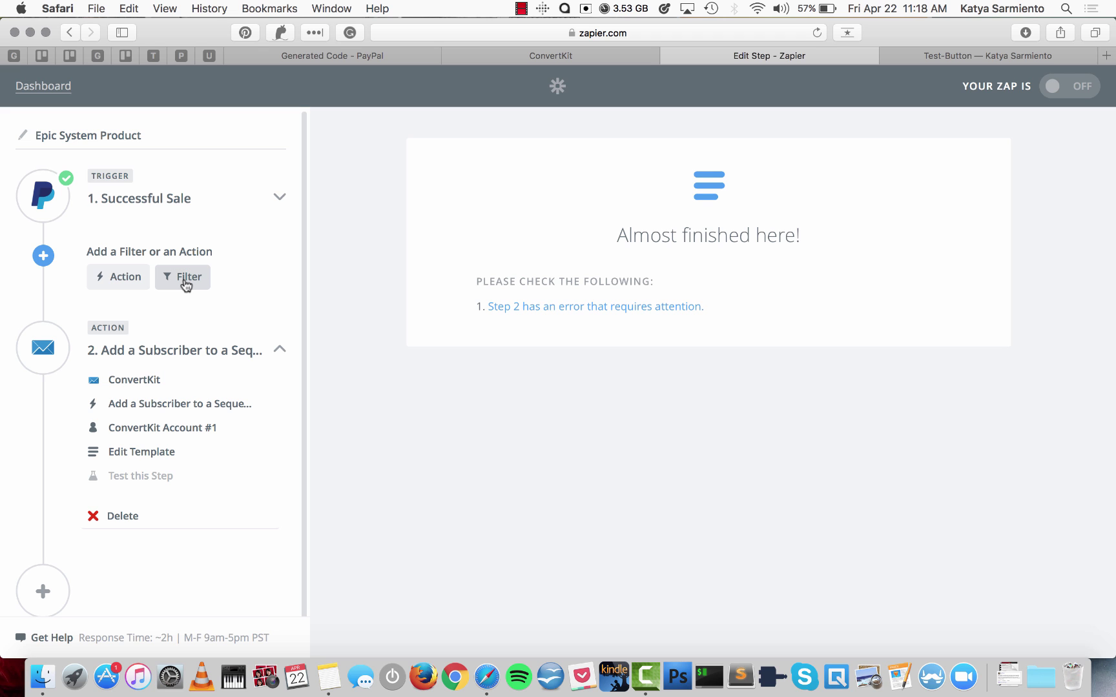
pyautogui.click(186, 279)
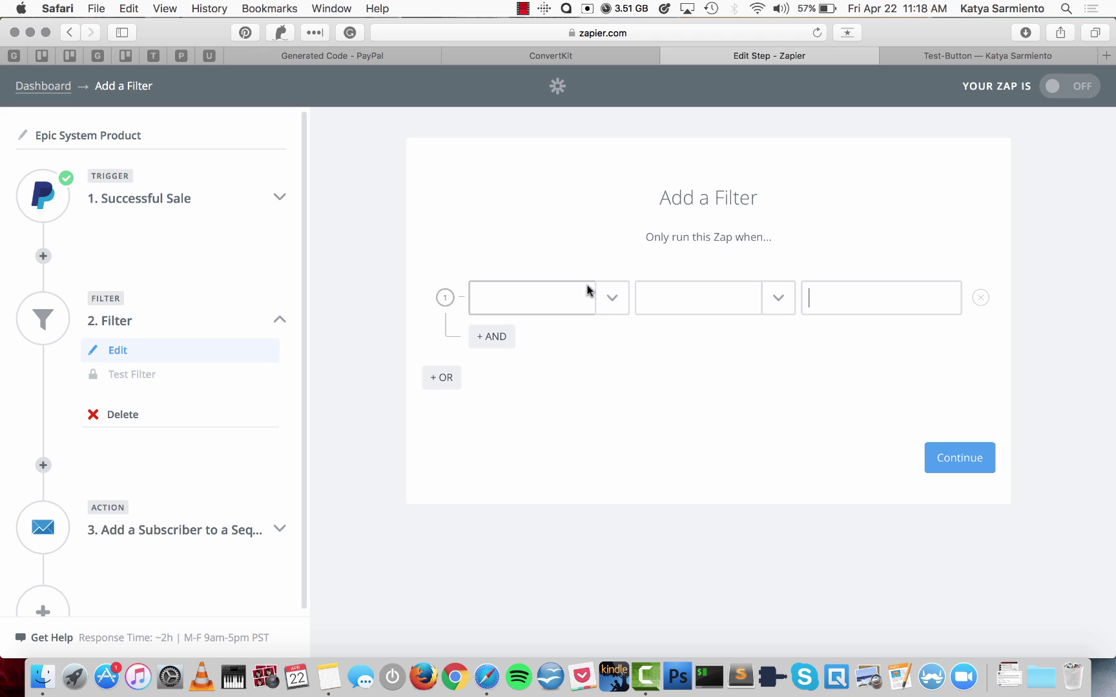
pyautogui.click(120, 416)
pyautogui.click(153, 417)
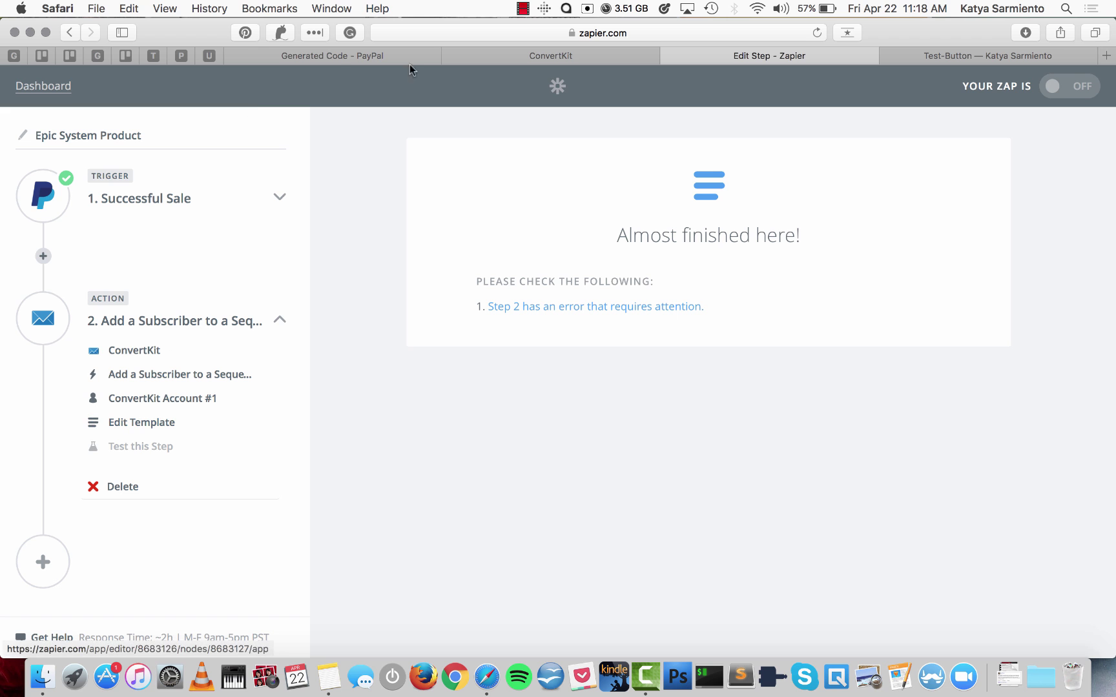
# Step: Select all of the Buy Now button HTML on PayPal's Generated Code page
pyautogui.click(339, 57)
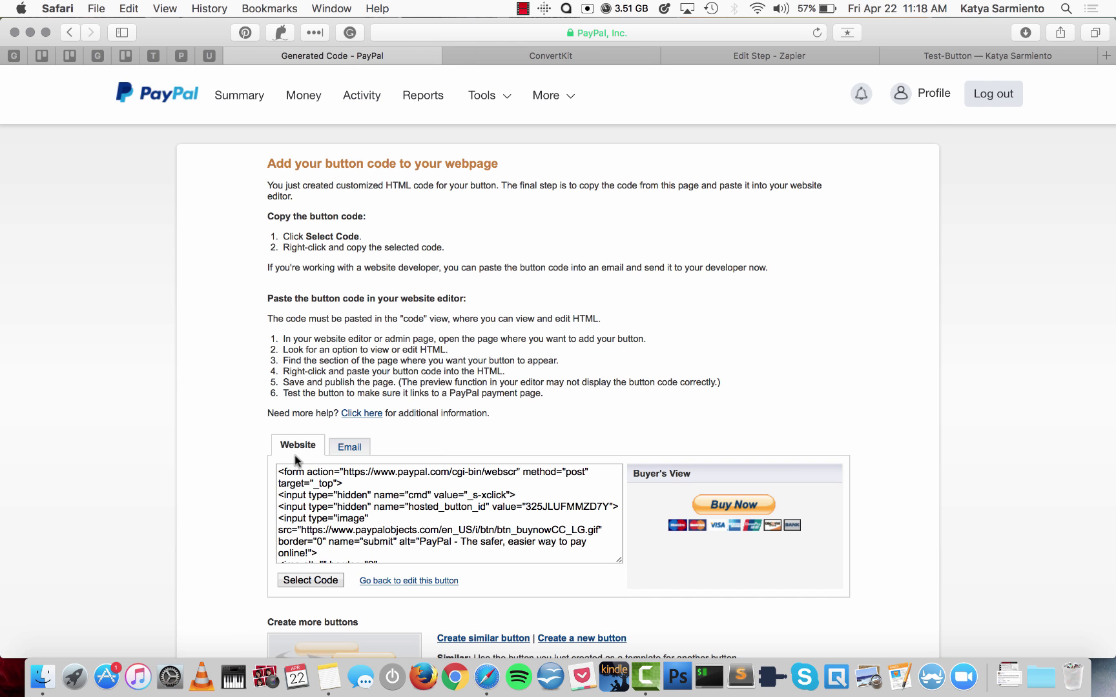
pyautogui.scroll(-3, 318, 429)
pyautogui.press('super+a')
pyautogui.press('super+c')
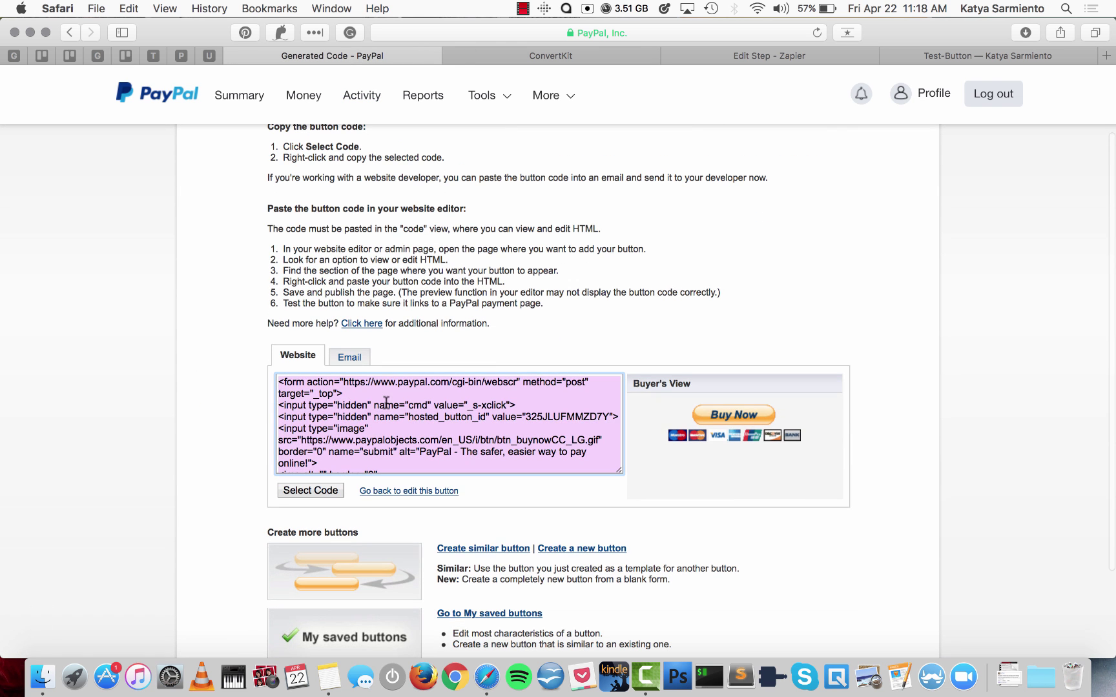
# Step: Delete the lorem ipsum text block from Squarespace's Test-Button page
pyautogui.click(995, 55)
pyautogui.moveTo(506, 341)
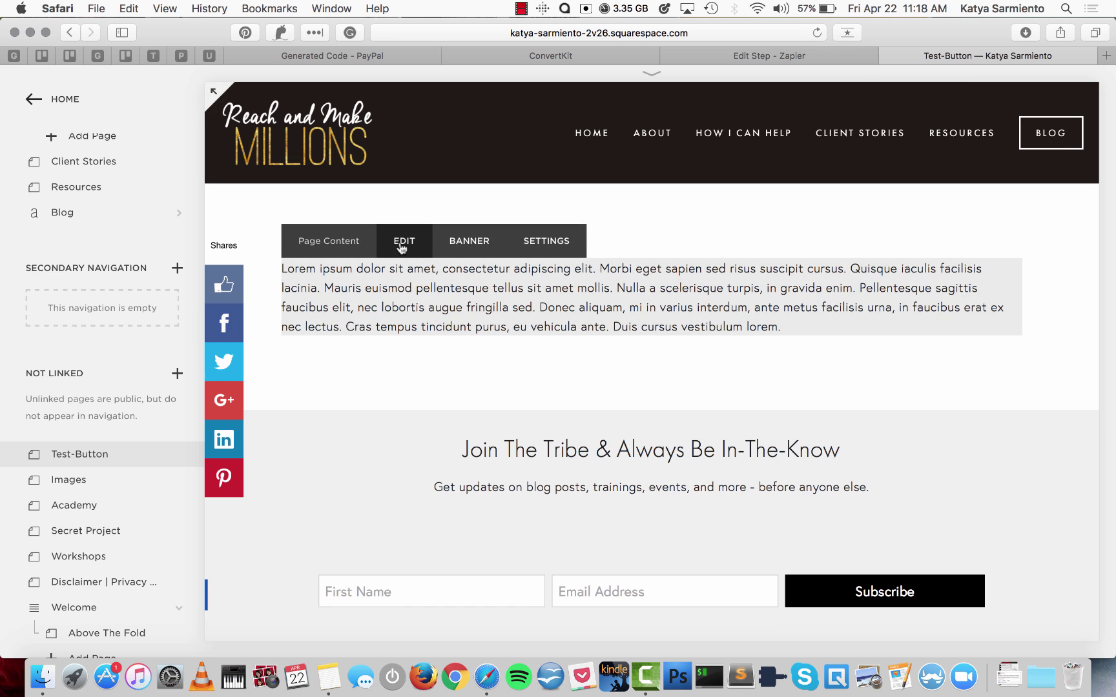
pyautogui.click(403, 243)
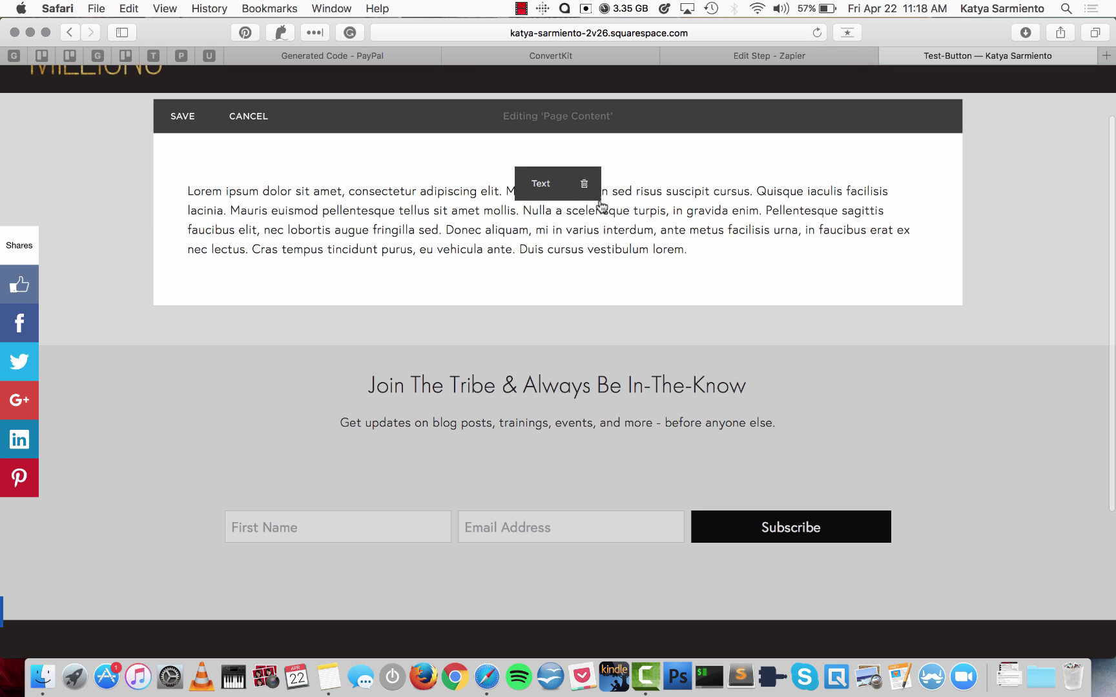
pyautogui.click(585, 185)
pyautogui.click(653, 232)
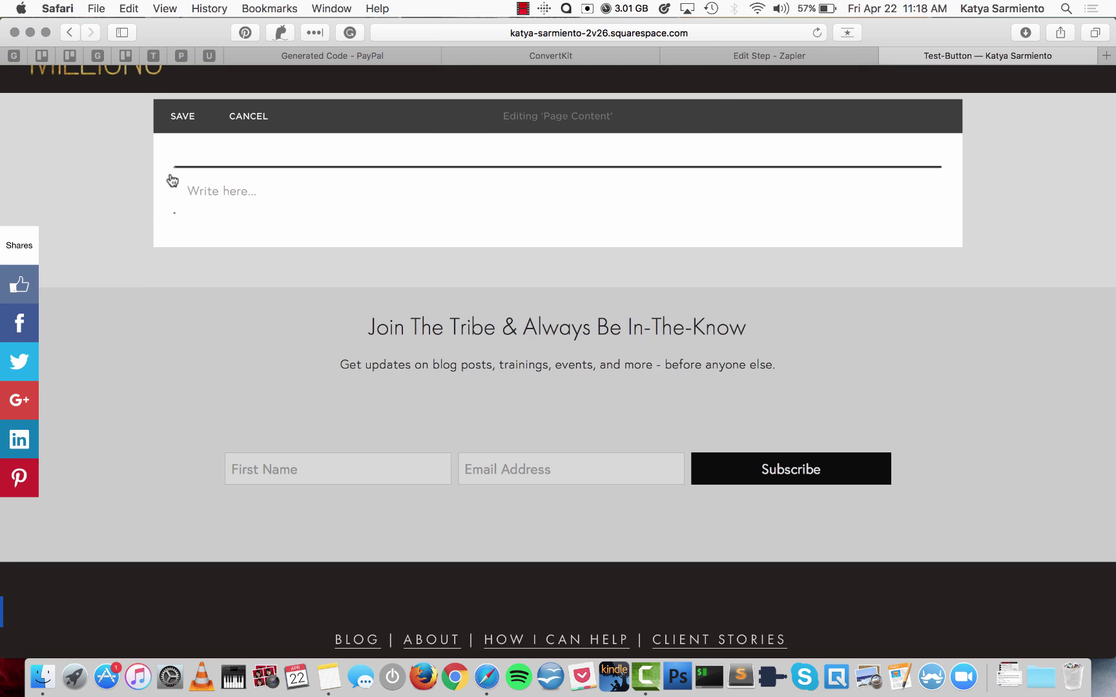
# Step: Add a Code block with the pasted PayPal HTML, save the page, and test Buy Now
pyautogui.click(175, 168)
pyautogui.scroll(-4, 336, 203)
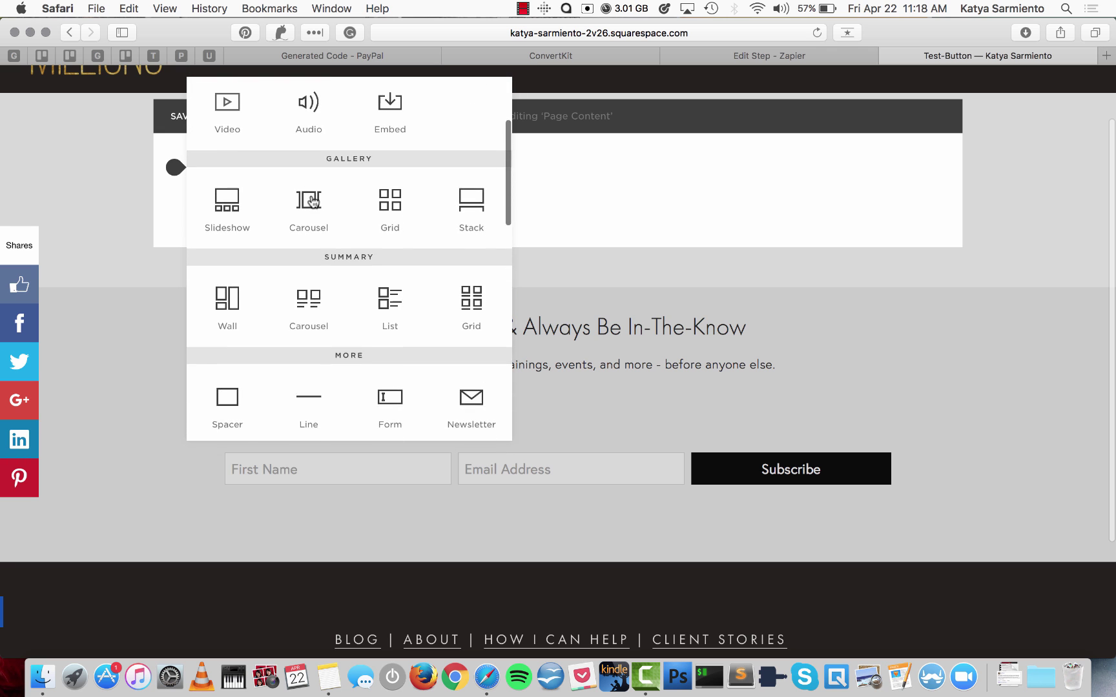
pyautogui.scroll(-5, 311, 200)
pyautogui.click(306, 359)
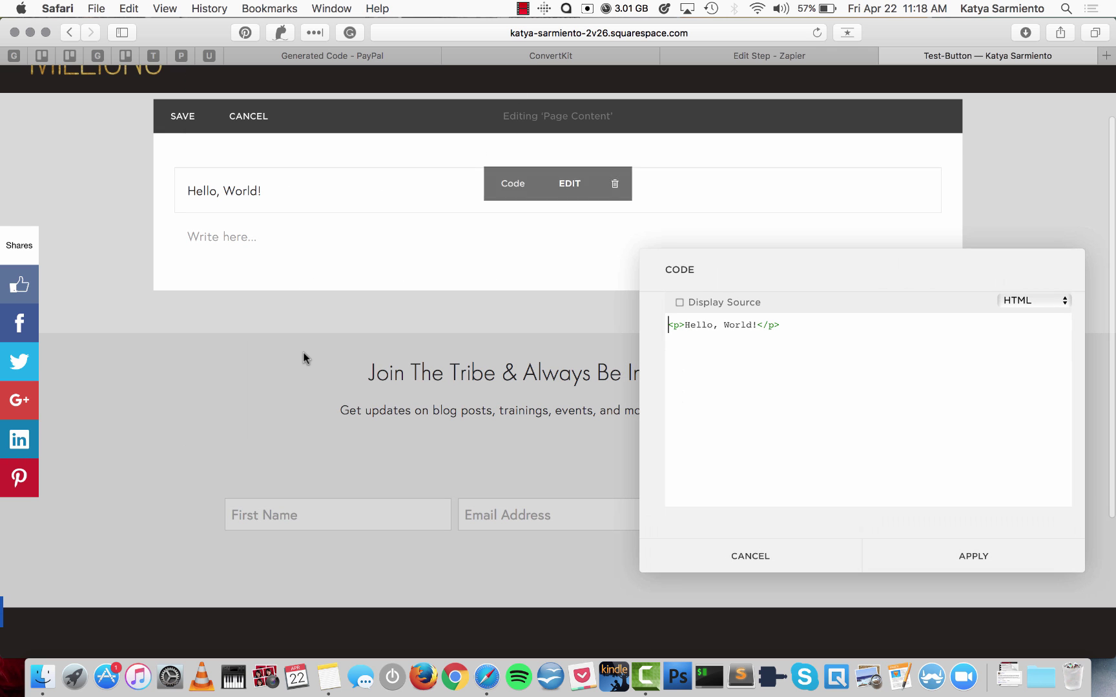
pyautogui.press('super+a')
pyautogui.press('super+v')
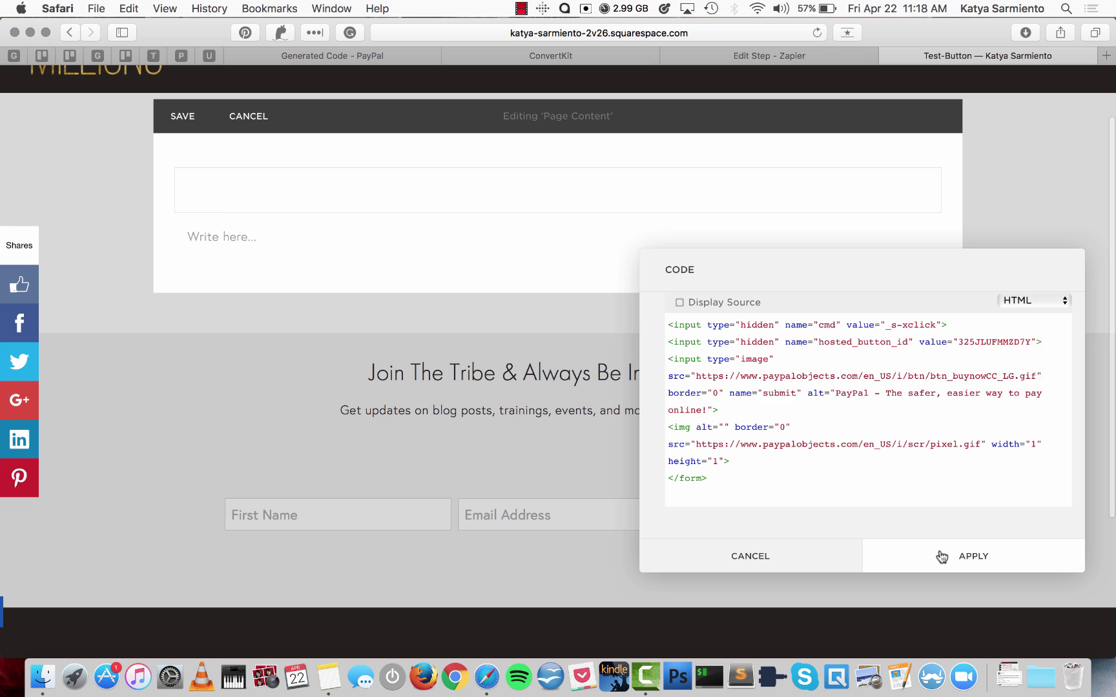
pyautogui.click(947, 559)
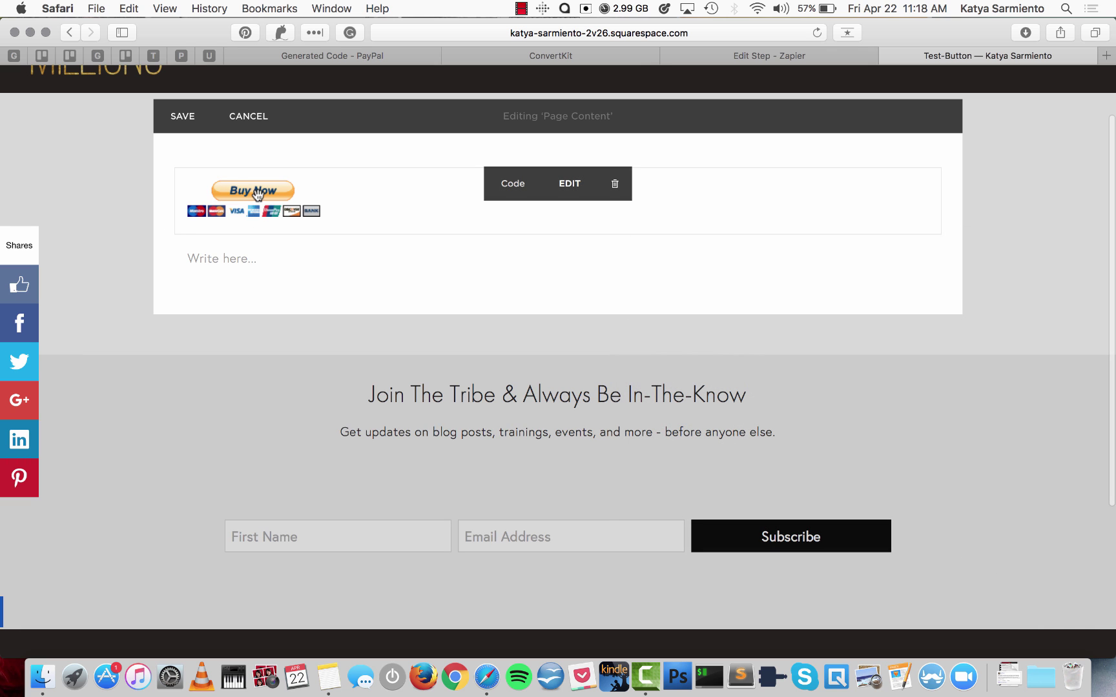
pyautogui.click(183, 117)
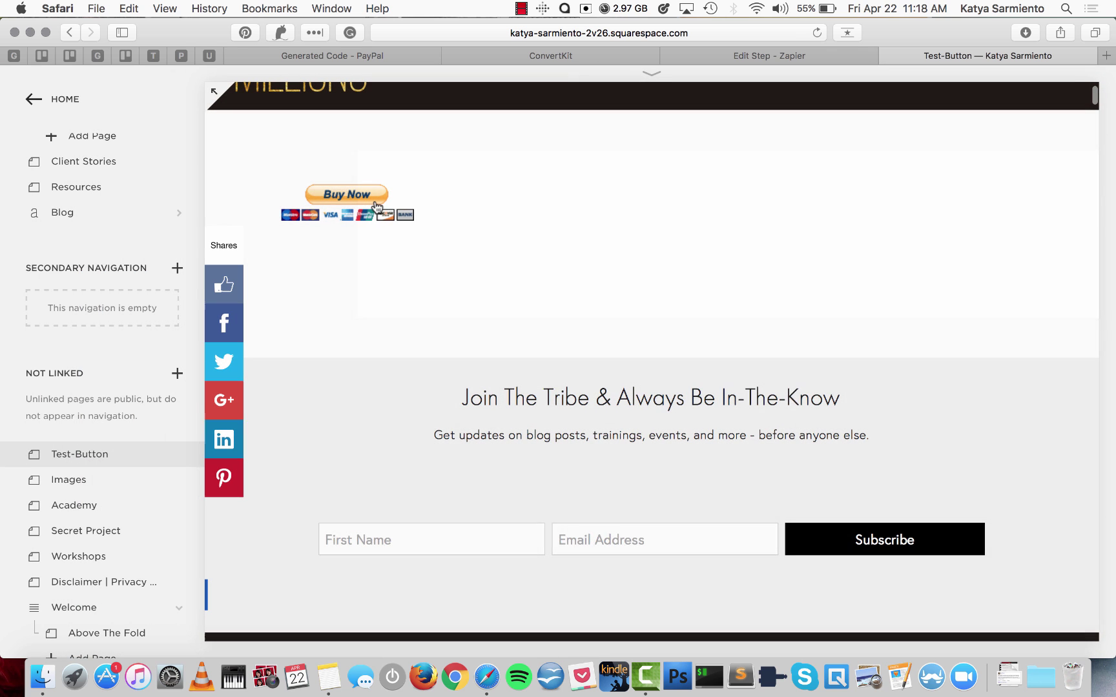
pyautogui.click(375, 203)
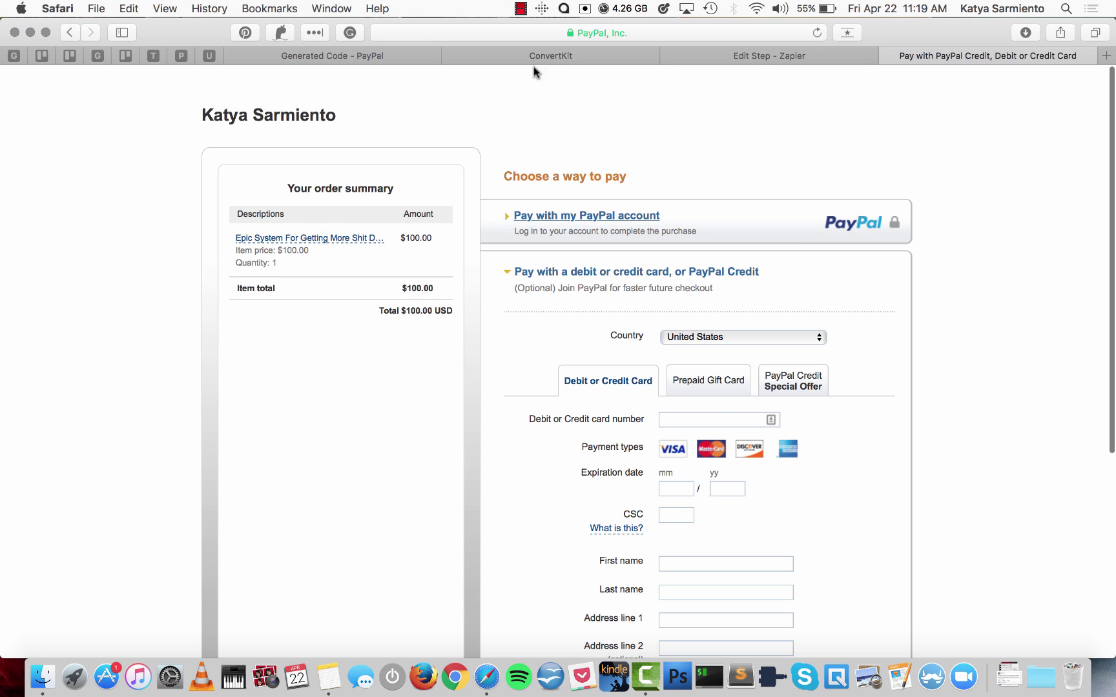
# Step: From the Zapier dashboard, open the History of the last PayPal-to-ConvertKit zap
pyautogui.click(759, 61)
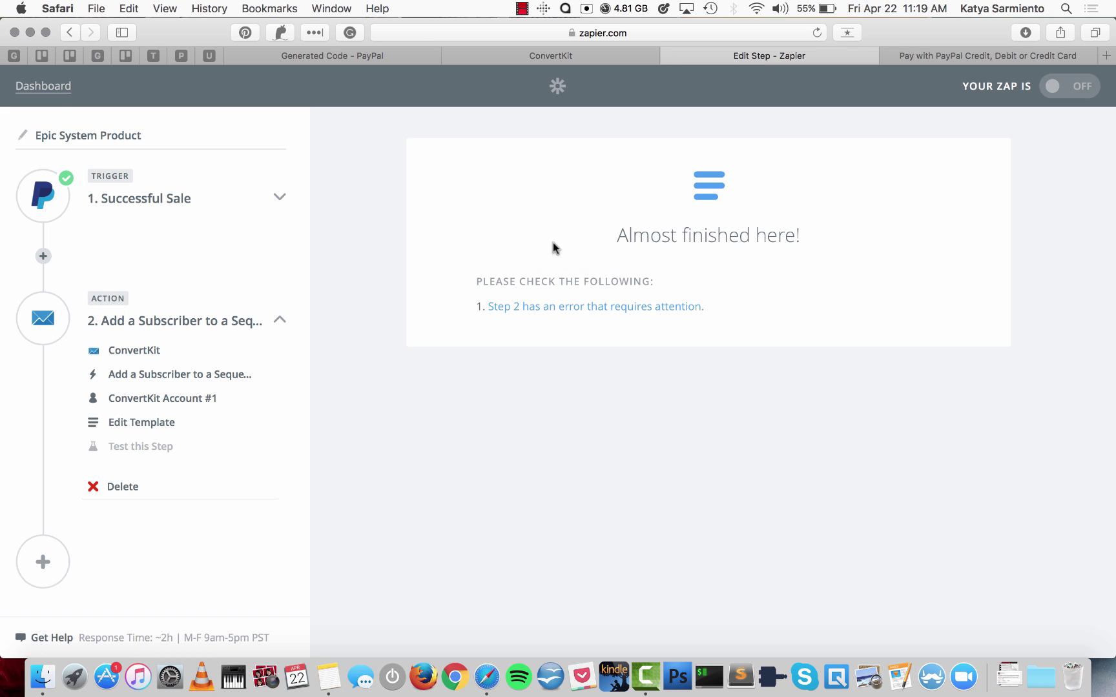
pyautogui.click(43, 86)
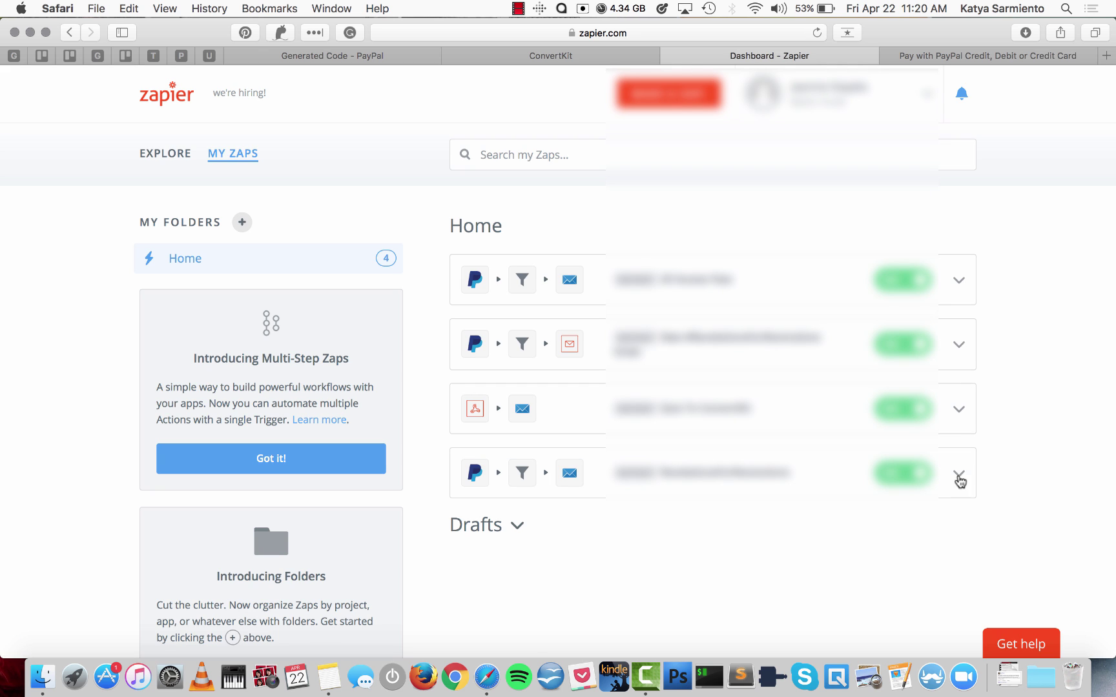
pyautogui.scroll(-4, 1028, 406)
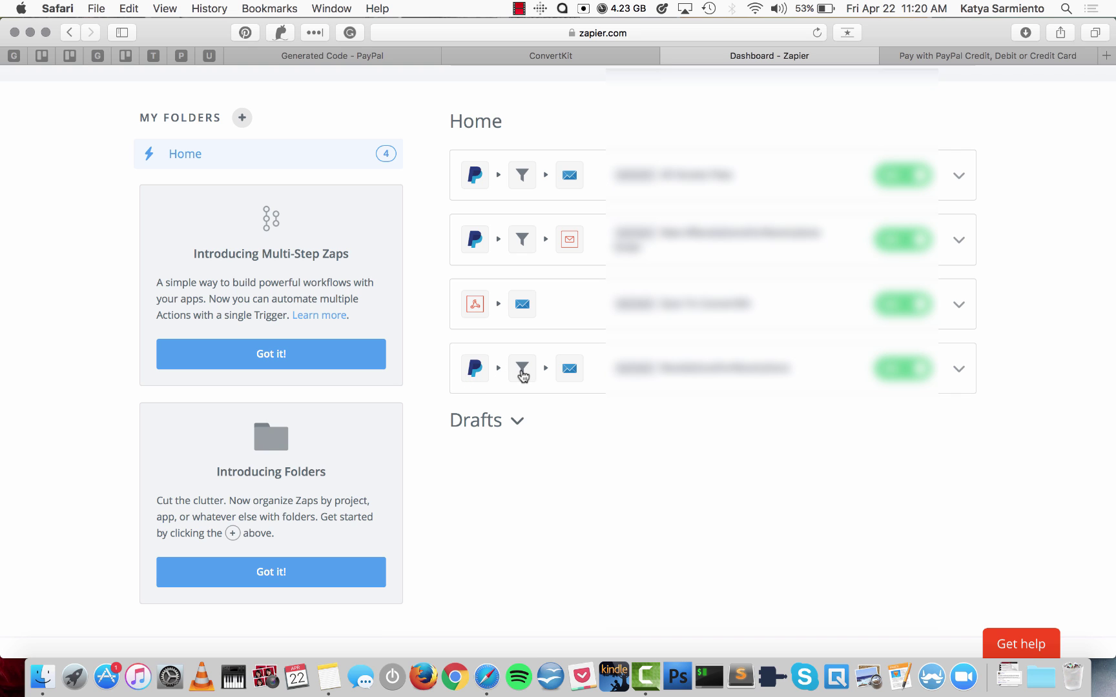
pyautogui.click(958, 370)
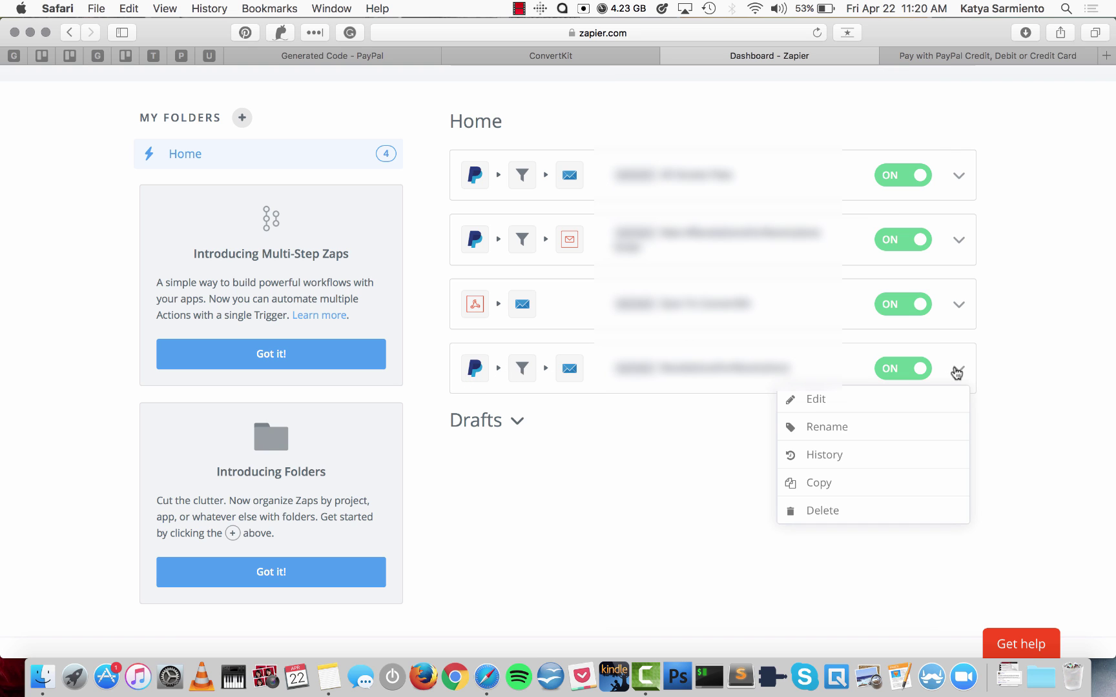
pyautogui.click(842, 460)
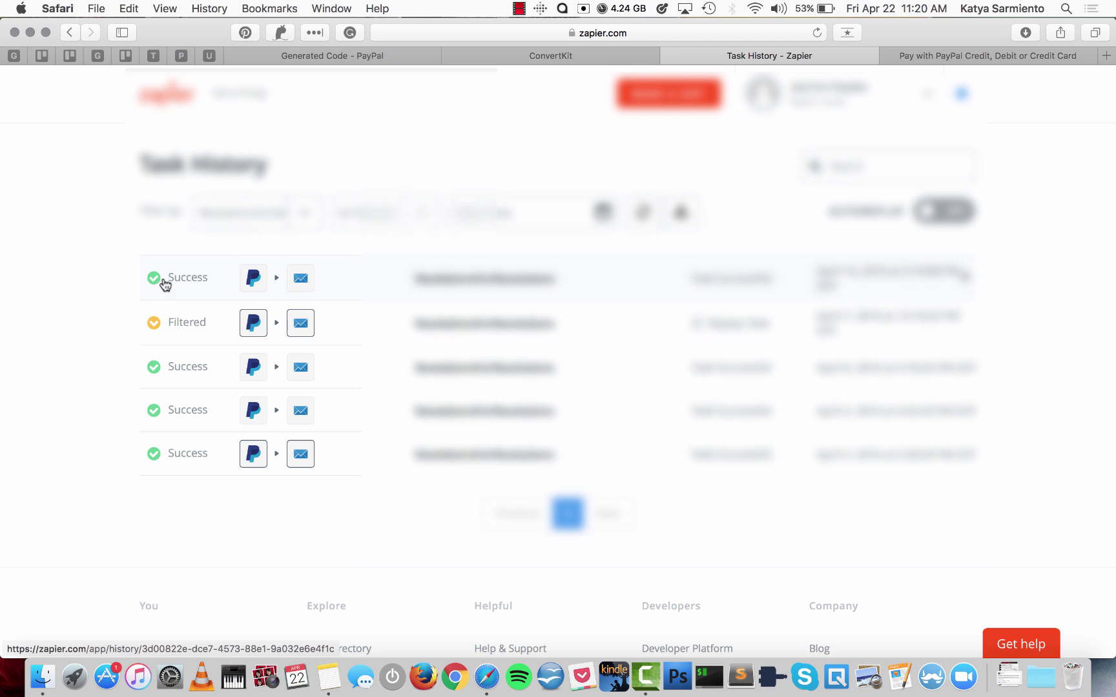
# Step: Inspect the filtered PayPal task's Data Out, then go back to the task list
pyautogui.click(161, 323)
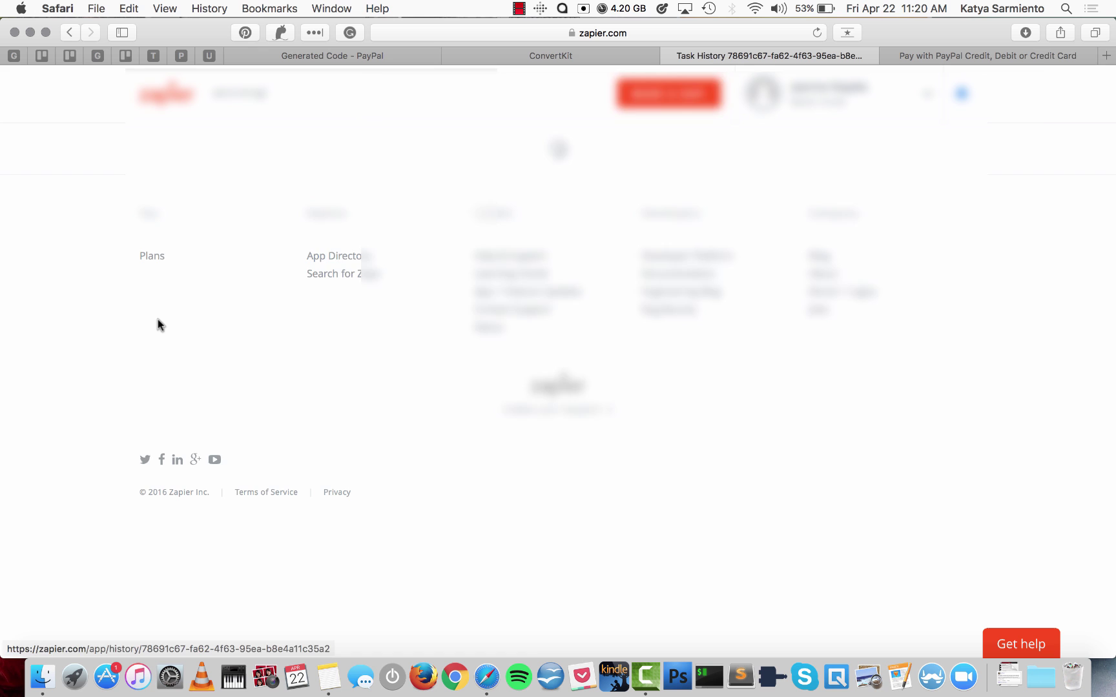
pyautogui.scroll(-2, 310, 336)
pyautogui.click(319, 284)
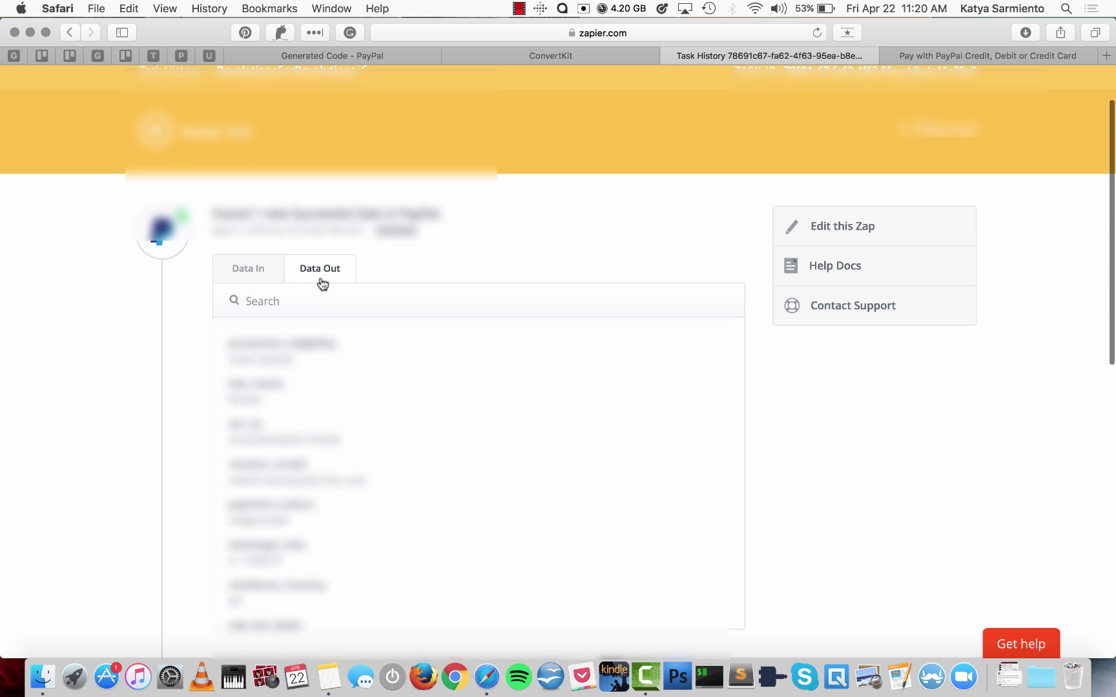
pyautogui.scroll(-6, 285, 381)
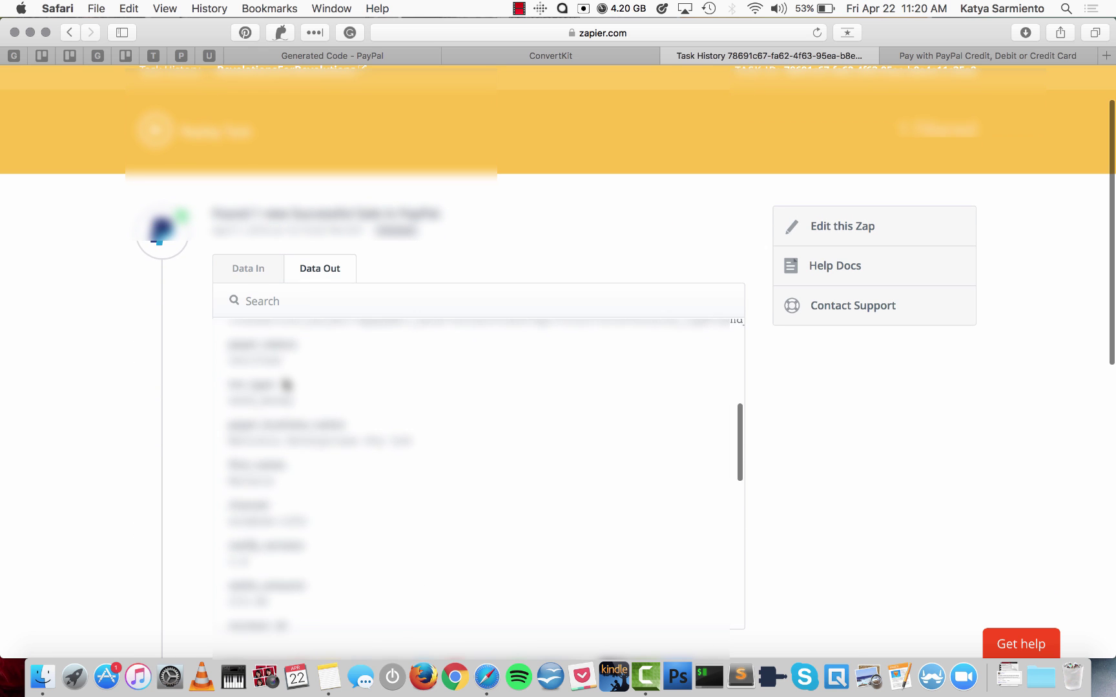
pyautogui.scroll(-8, 284, 384)
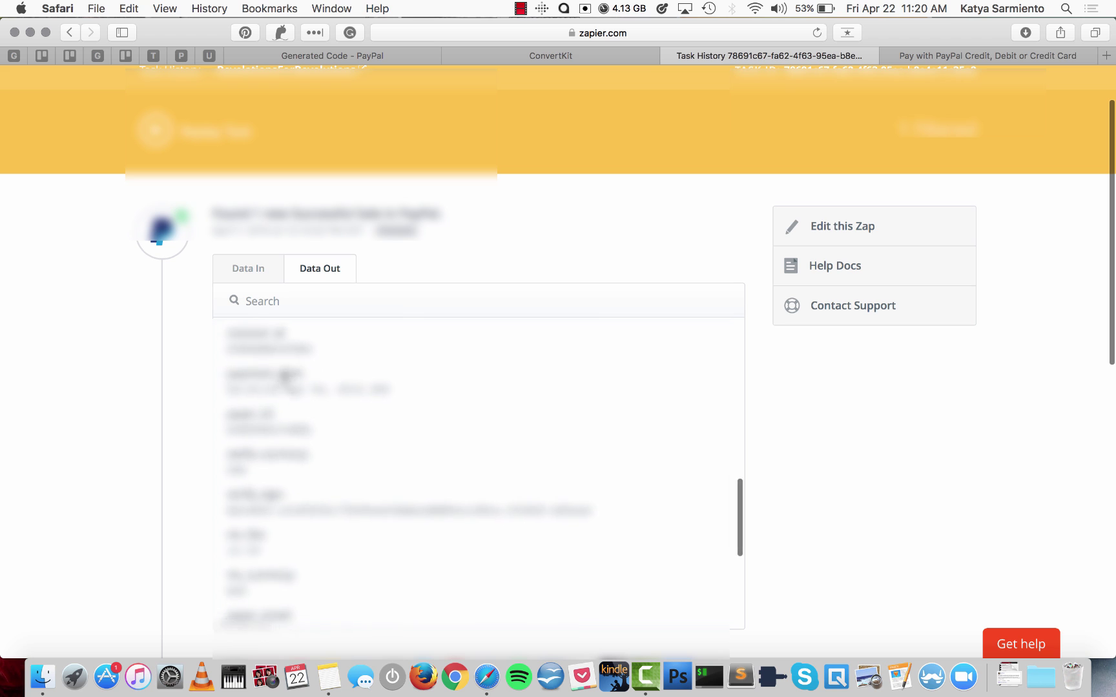
pyautogui.scroll(10, 284, 380)
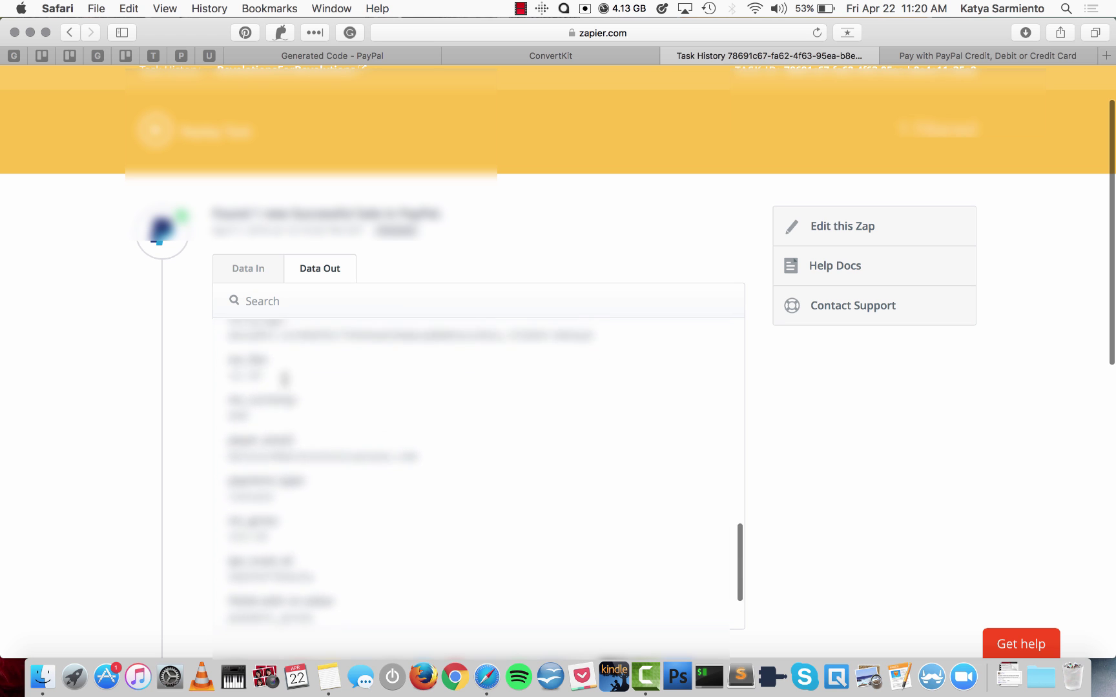
pyautogui.scroll(6, 284, 379)
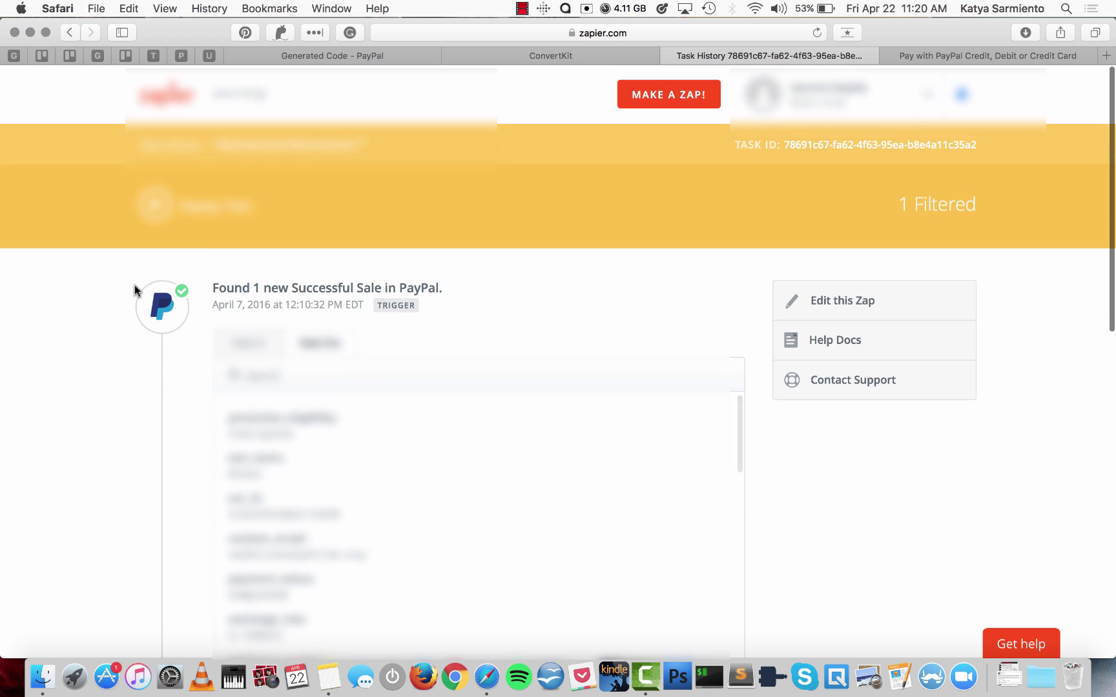
pyautogui.click(69, 33)
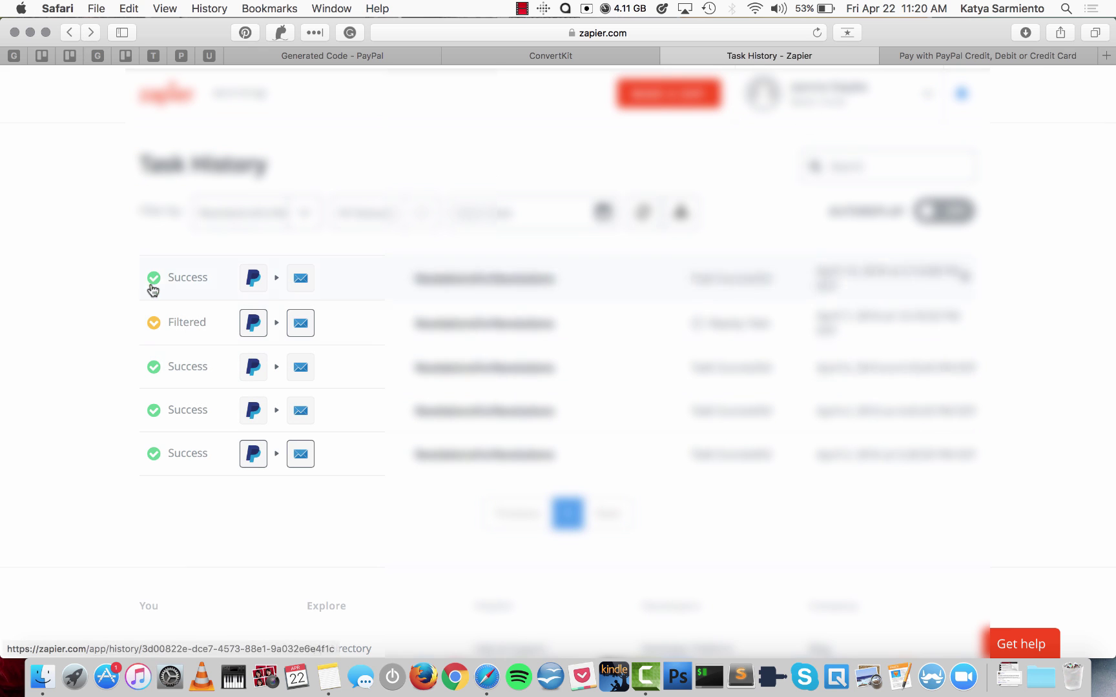
# Step: Check the latest successful task, then browse the Task History list for all zaps
pyautogui.click(383, 283)
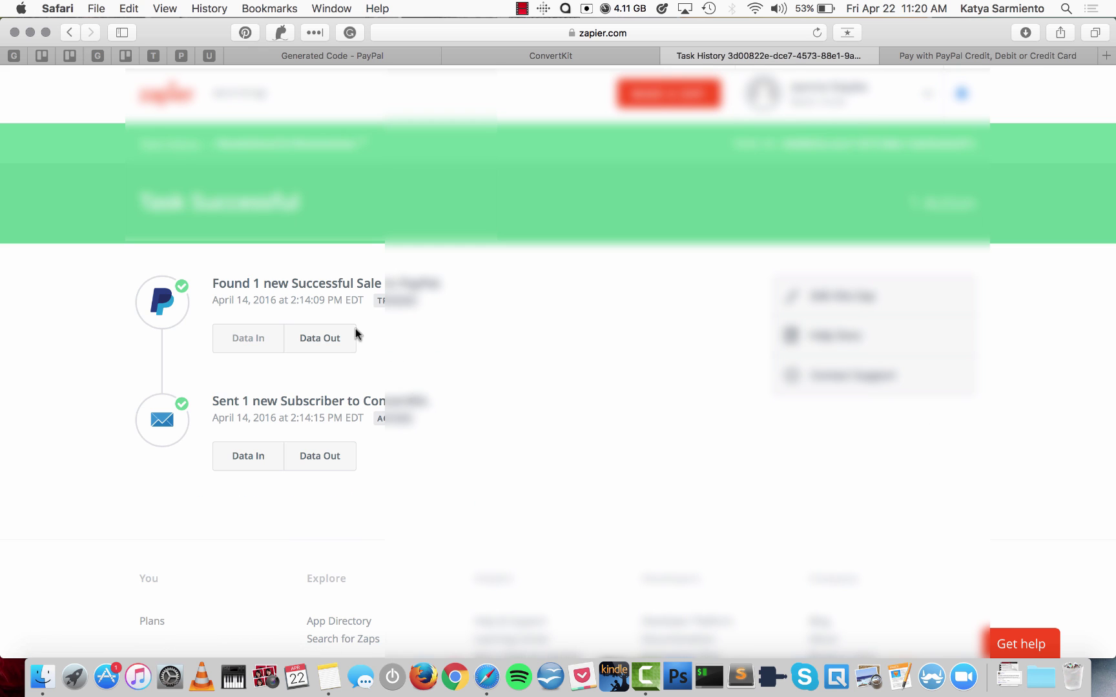
pyautogui.click(162, 144)
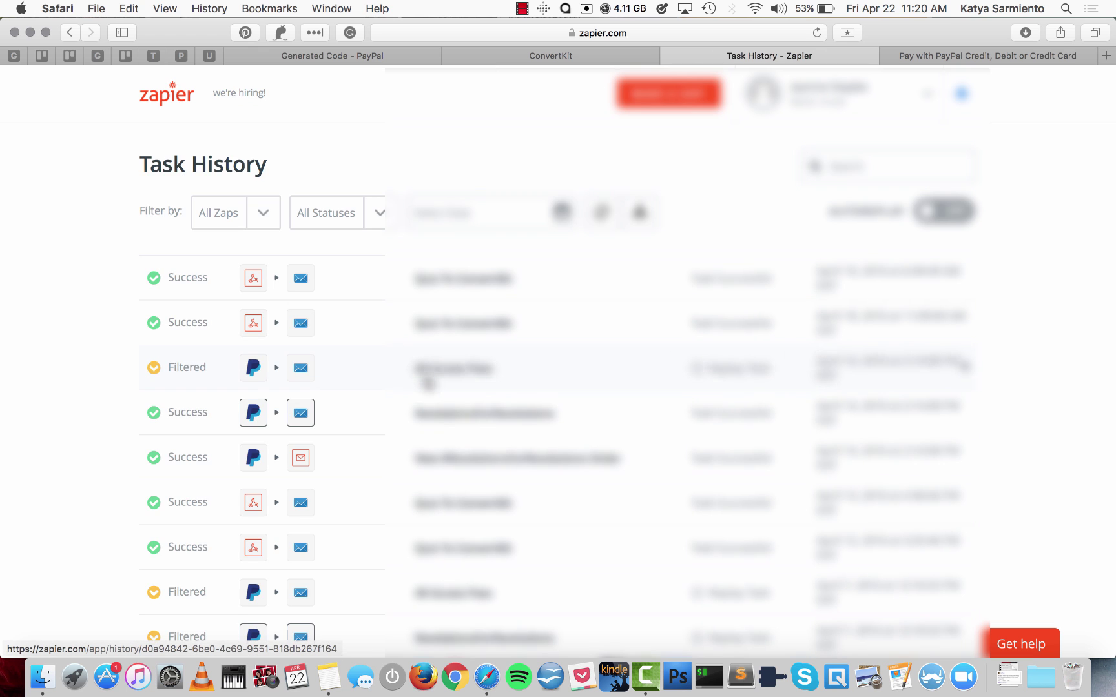
pyautogui.scroll(-1, 427, 384)
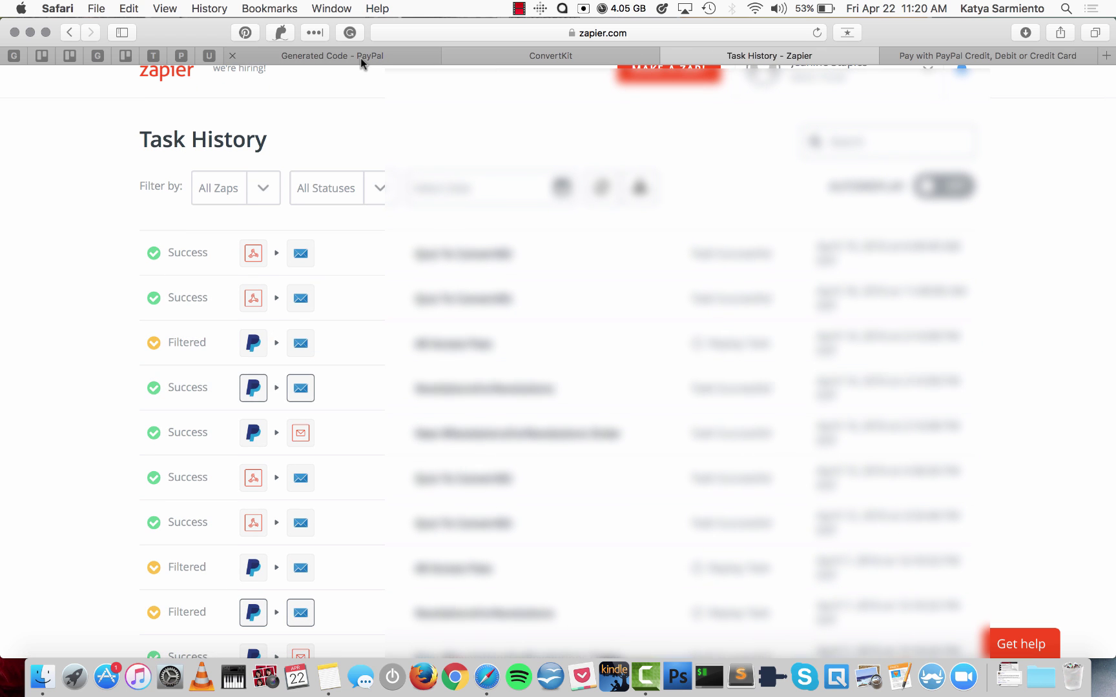
# Step: Show the ConvertKit 'PAID: 1-on-1 Clients' tagging rule, then return to the $100.00 Epic System PayPal checkout
pyautogui.click(522, 54)
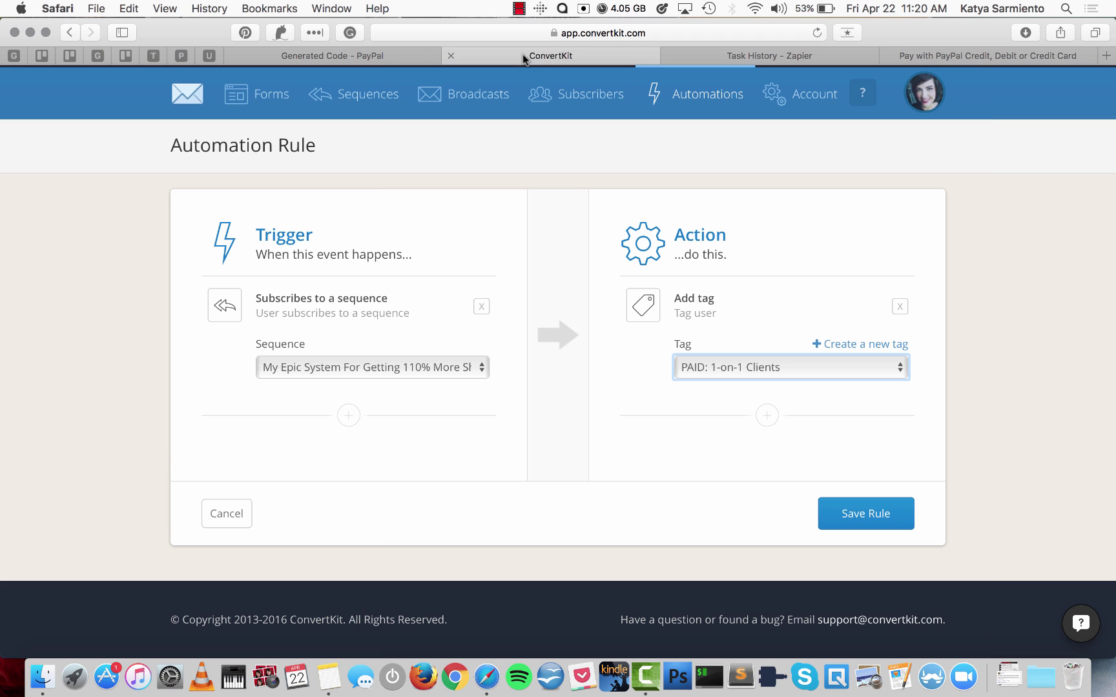
pyautogui.click(971, 56)
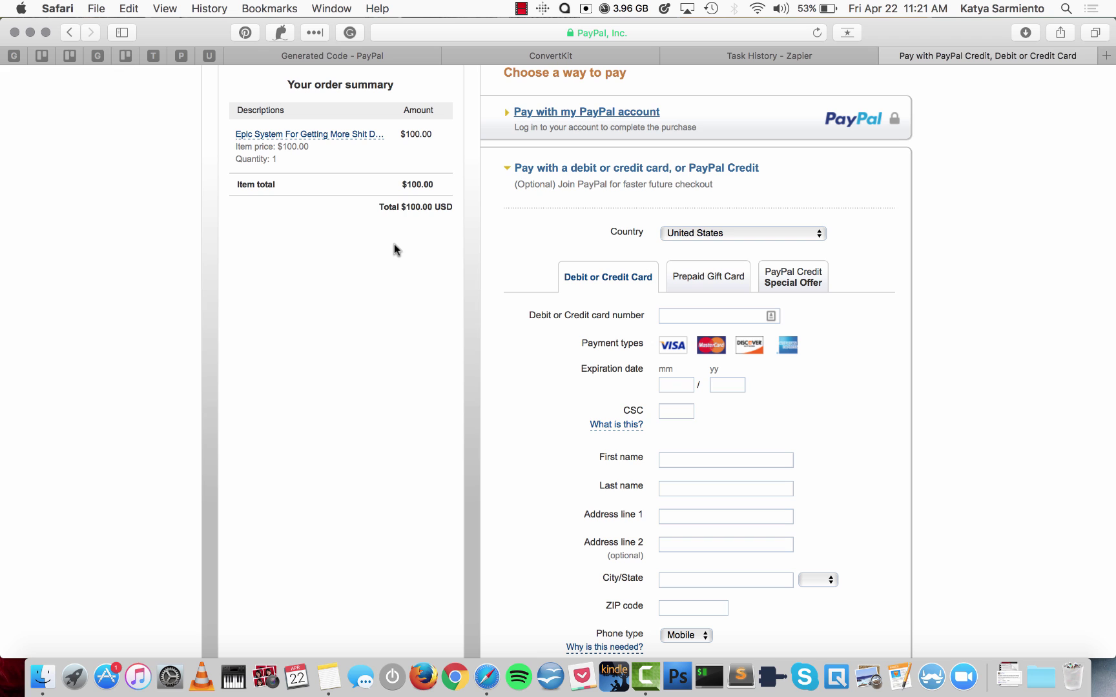
pyautogui.scroll(2, 394, 244)
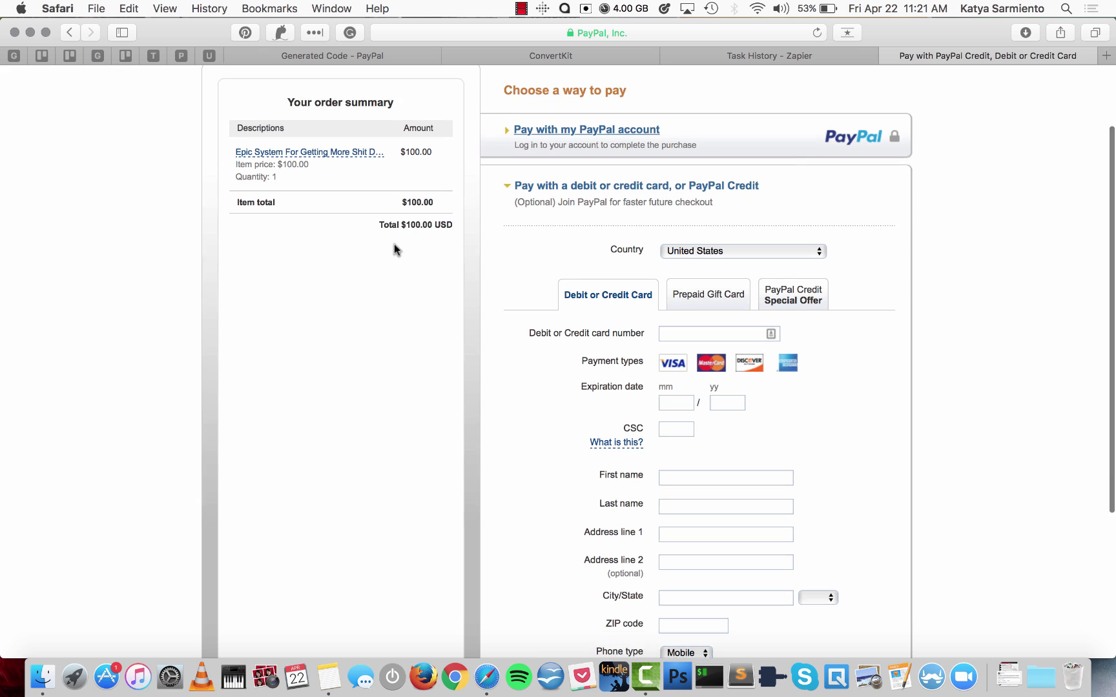